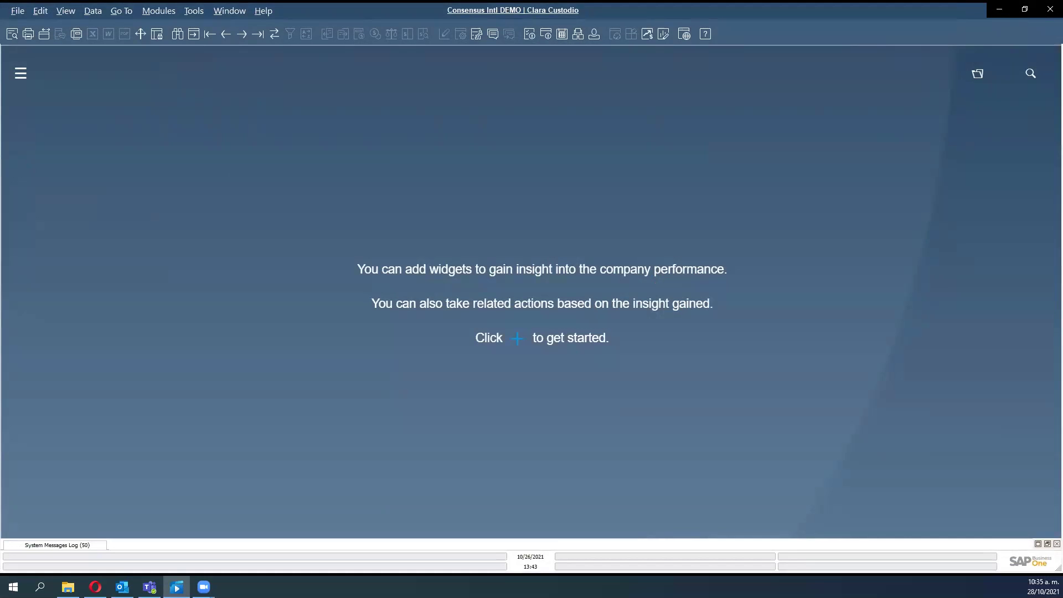
Step: Open the current user's setup window and reposition it near the center of the workspace
key("alt+Tab")
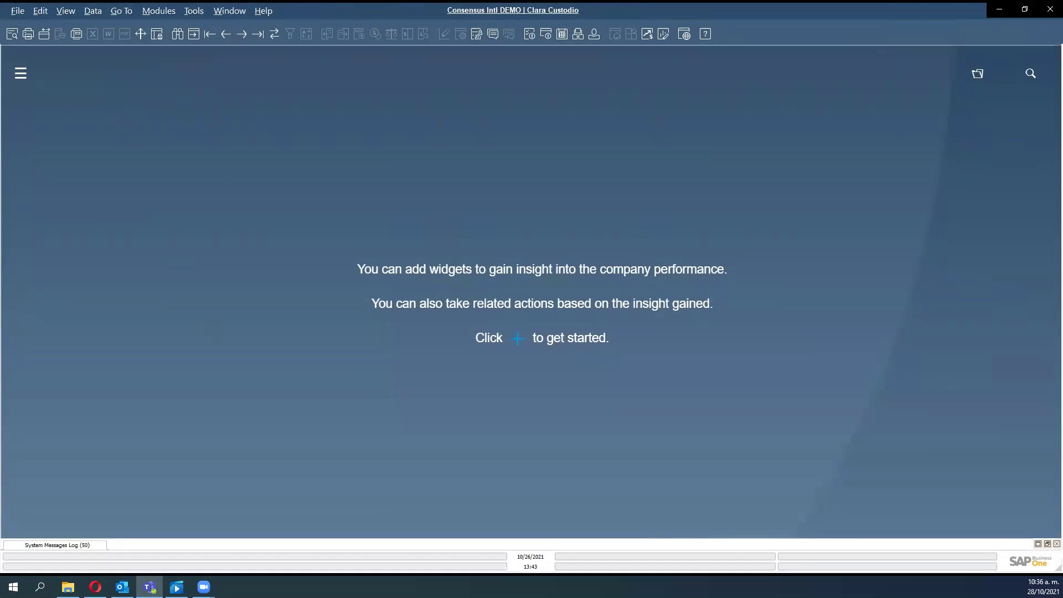
left_click(594, 34)
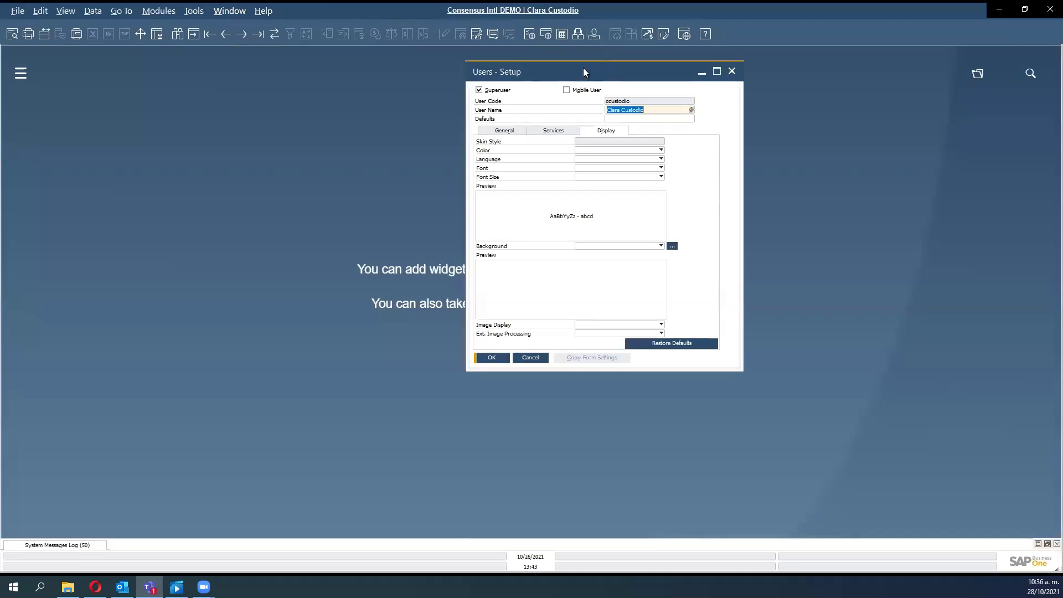
left_click_drag(582, 67, 526, 71)
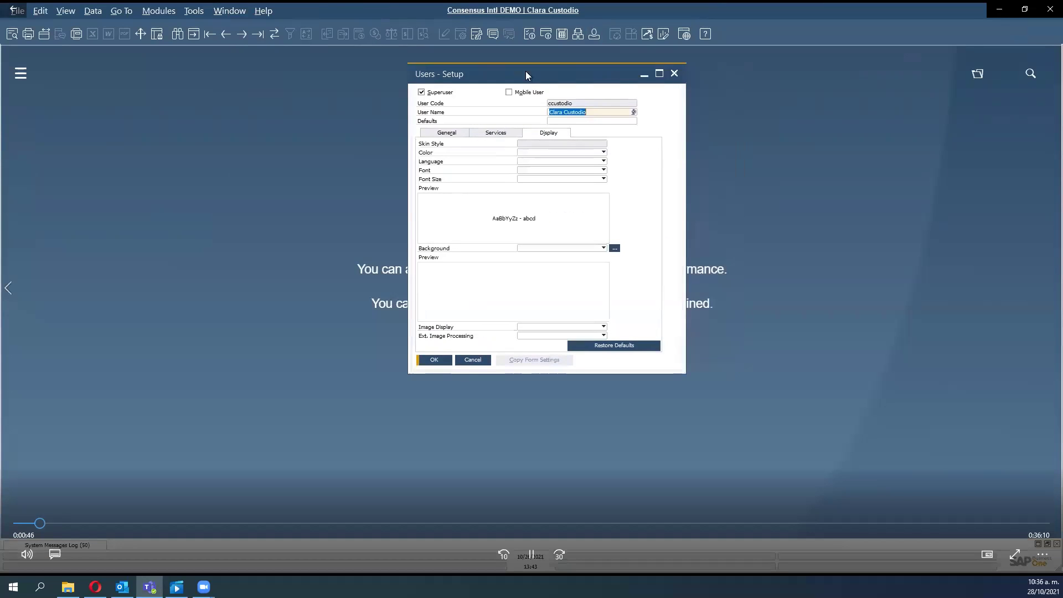
left_click(1015, 554)
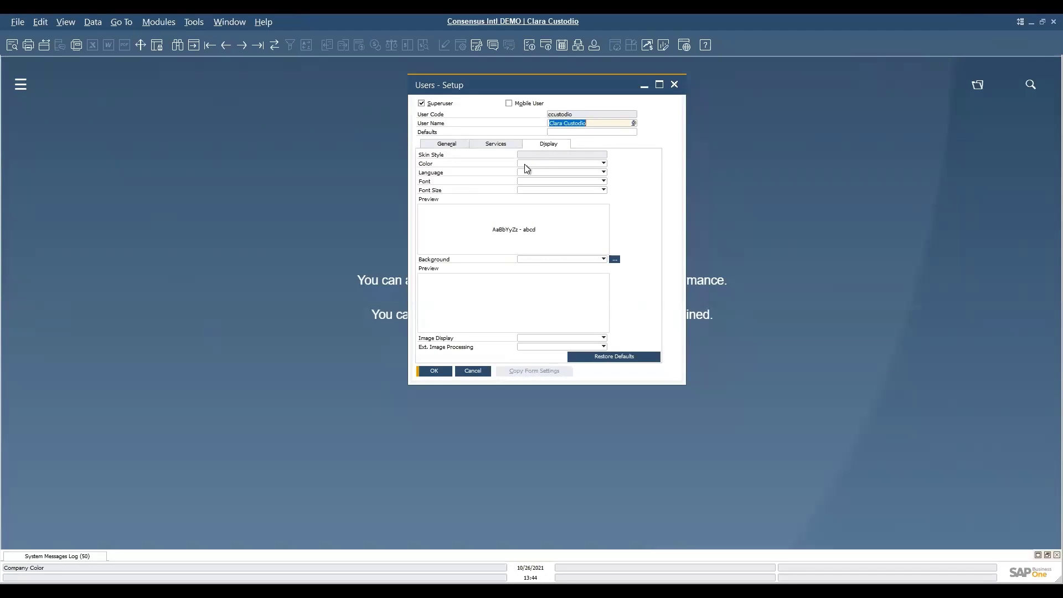
Step: Set the user's display color to Pink and the font size to 24, and apply the update
left_click(603, 163)
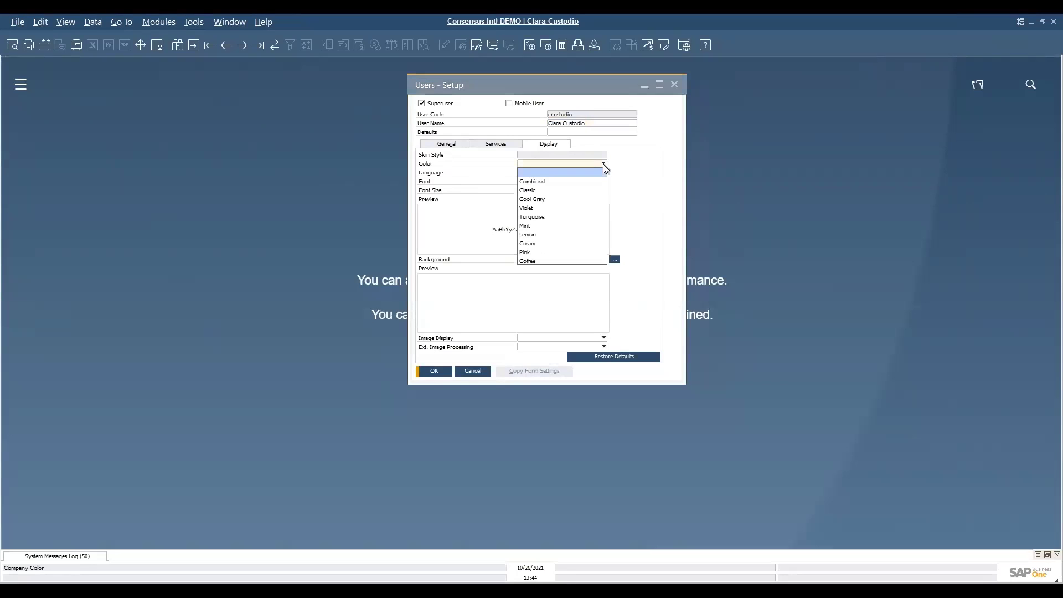
left_click(537, 252)
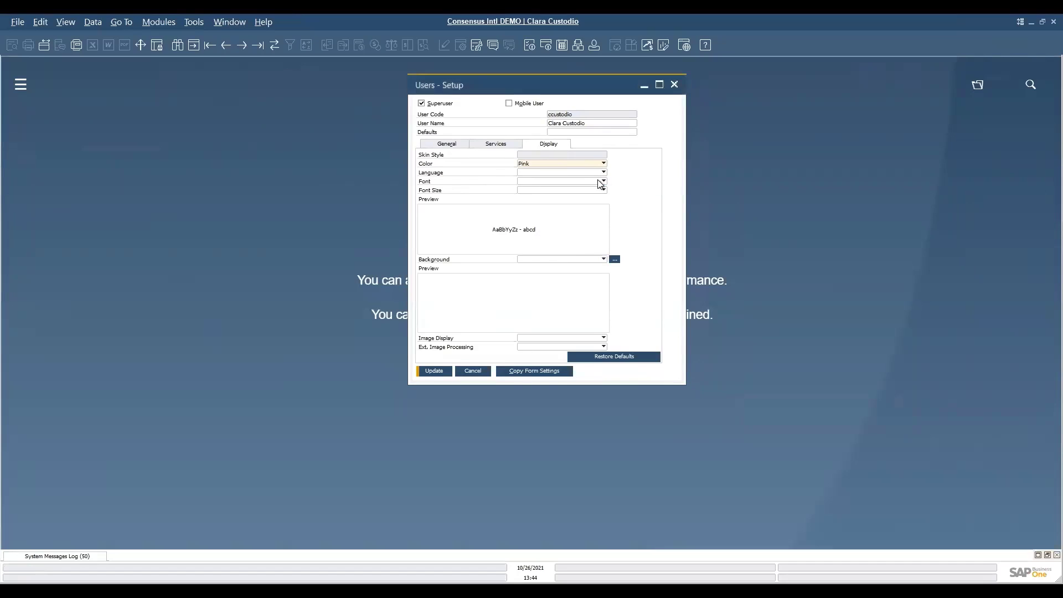
mouse_move(606, 186)
left_click(603, 190)
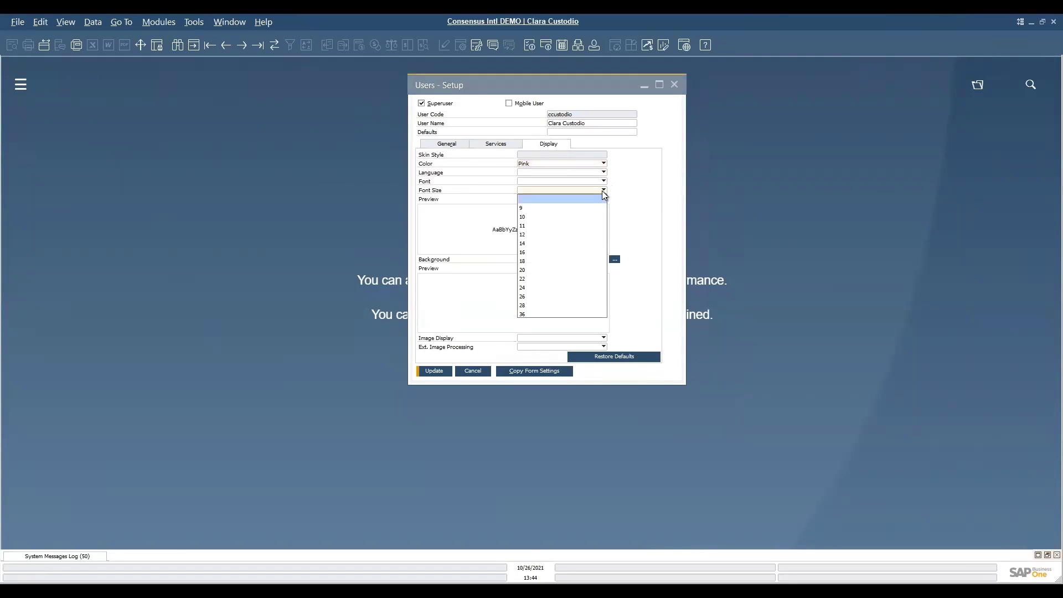
left_click(541, 288)
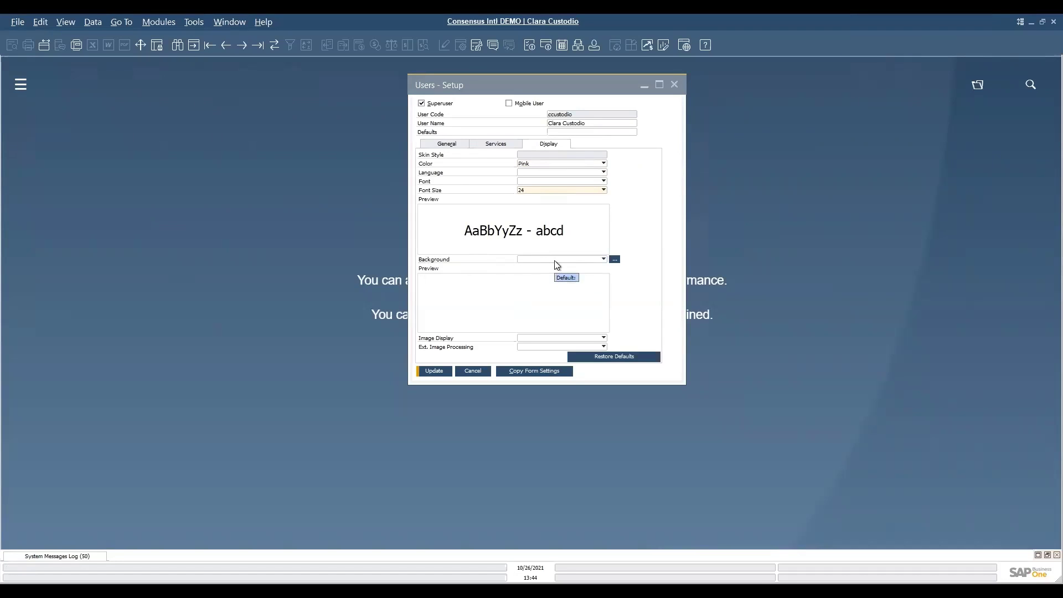
left_click(436, 372)
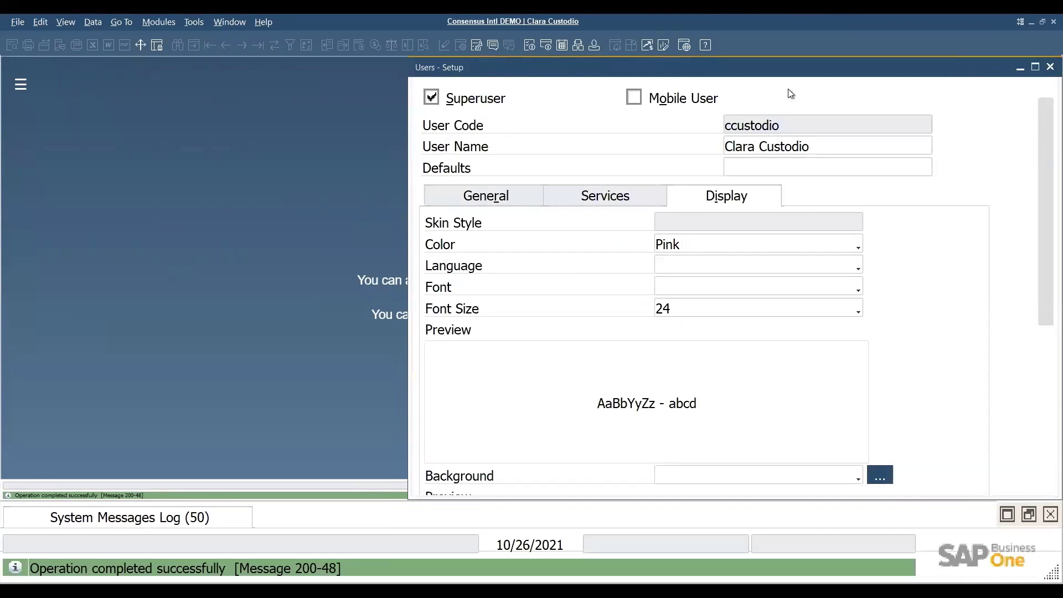
Step: Review the user's General settings and the Services options for session start, message updates and screen locking
left_click_drag(785, 63, 585, 77)
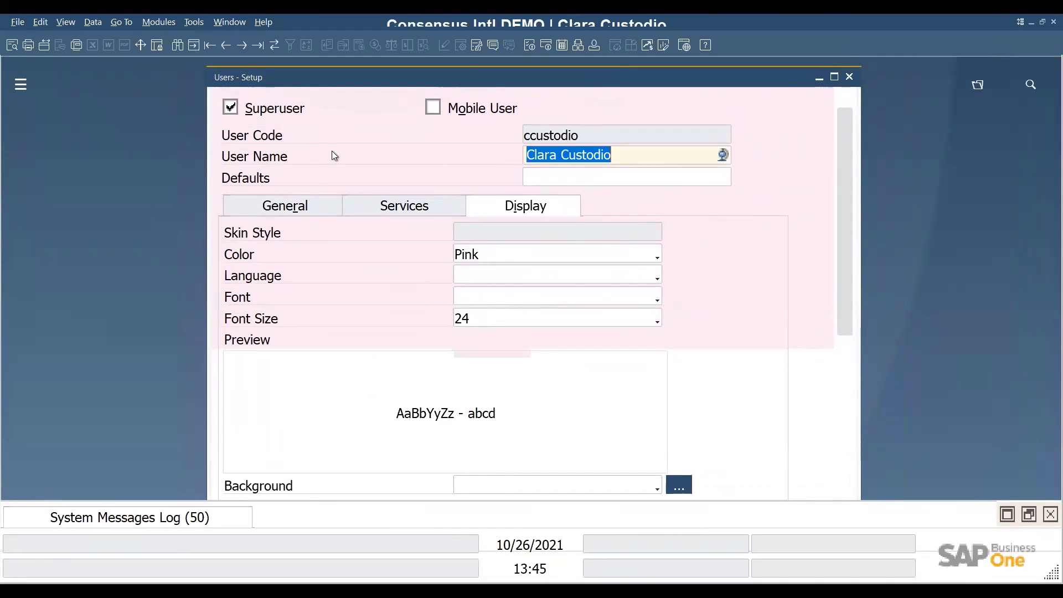
left_click(294, 211)
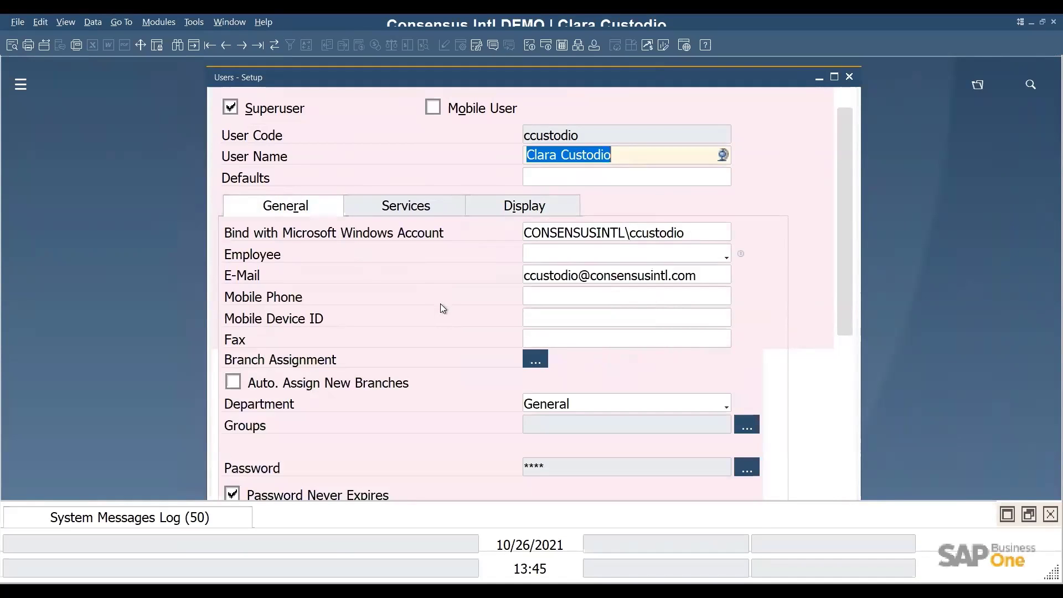
scroll(440, 320, "down", 2)
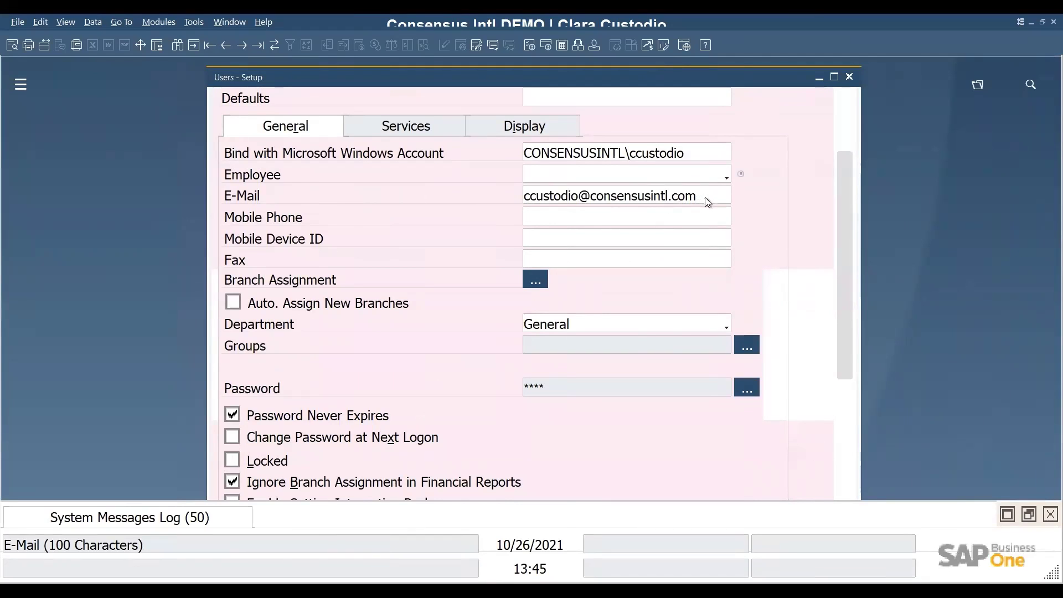
left_click(415, 131)
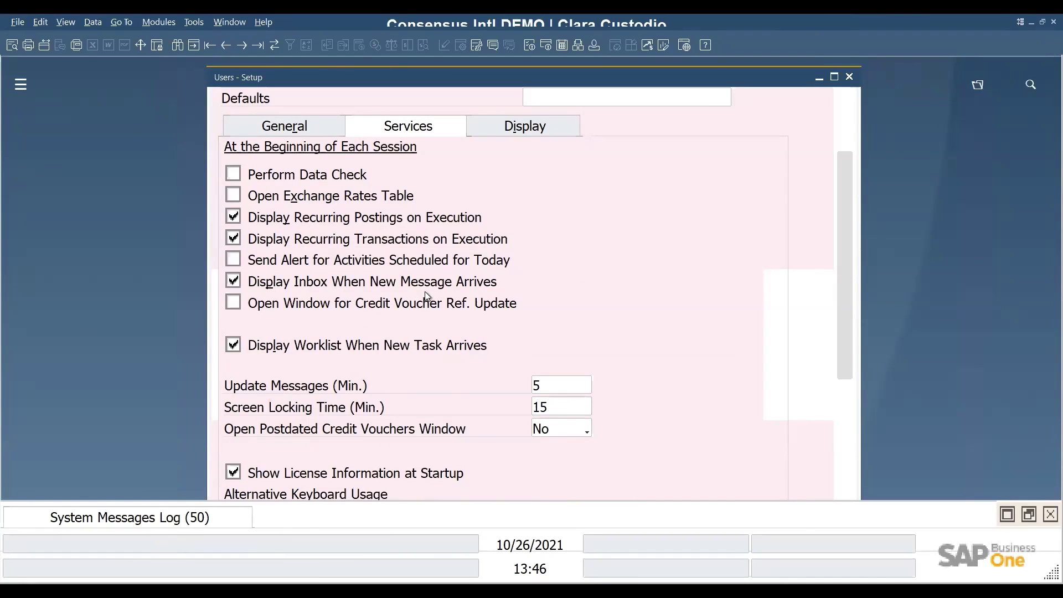
mouse_move(487, 310)
scroll(847, 343, "down", 2)
scroll(850, 353, "down", 5)
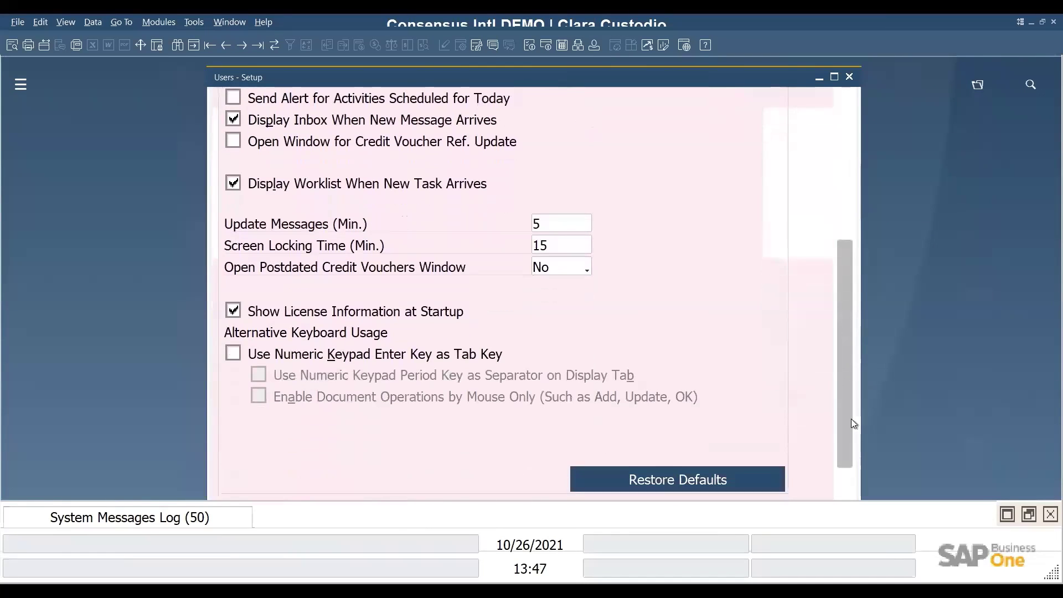
left_click_drag(852, 419, 826, 222)
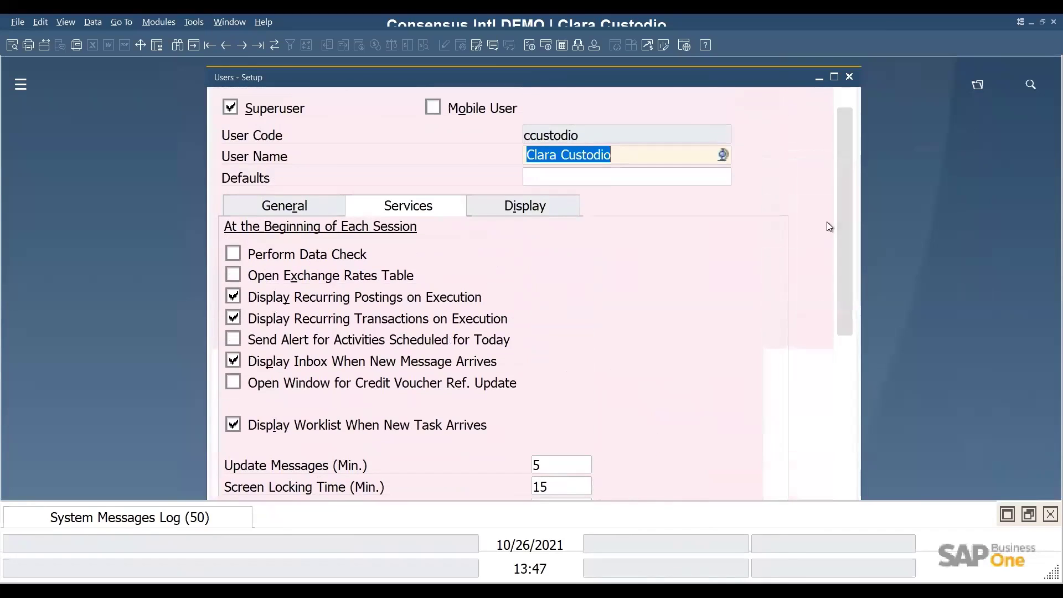
Step: Reset the user's display color to the blank option, save the change and close the user setup
left_click(536, 209)
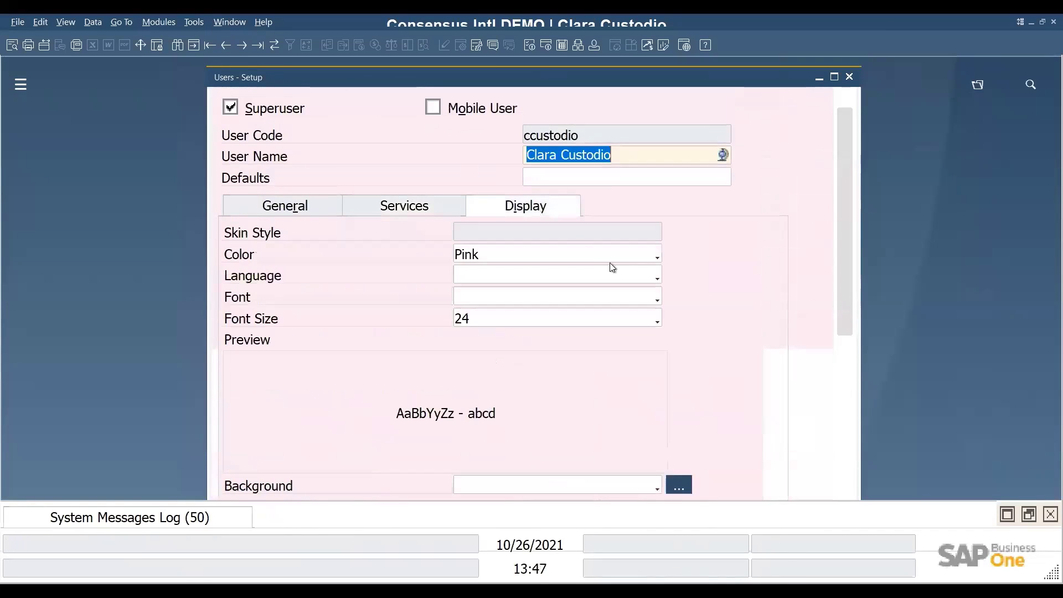
left_click(656, 256)
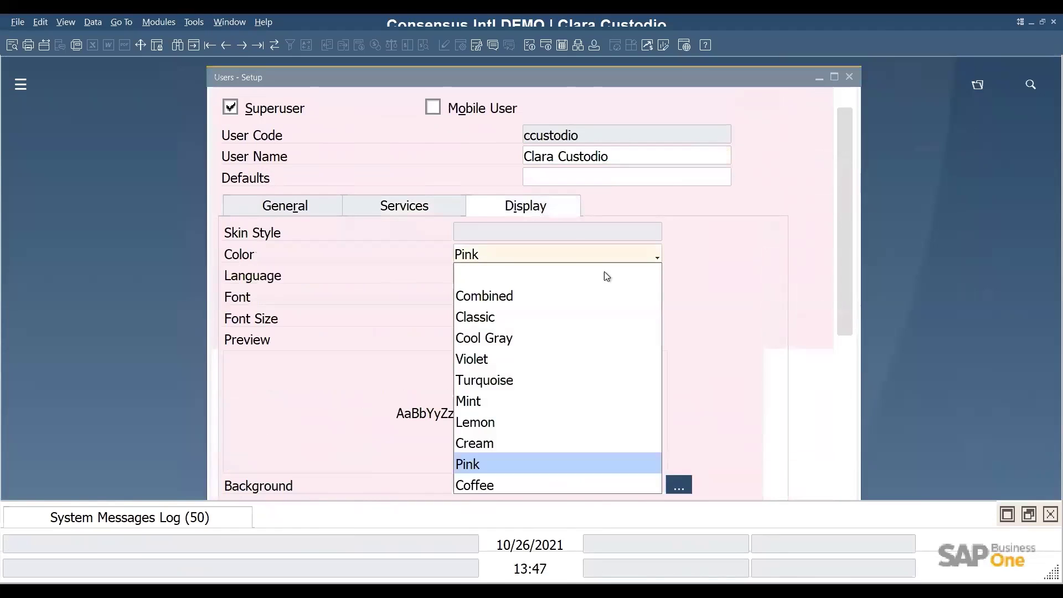
left_click(586, 277)
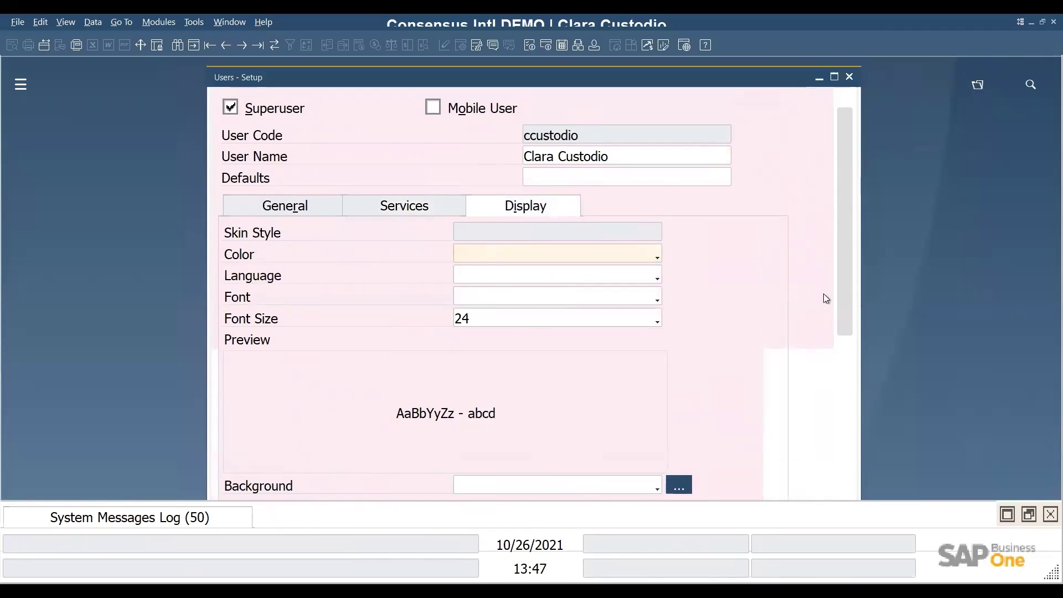
scroll(846, 293, "down", 2)
left_click(258, 484)
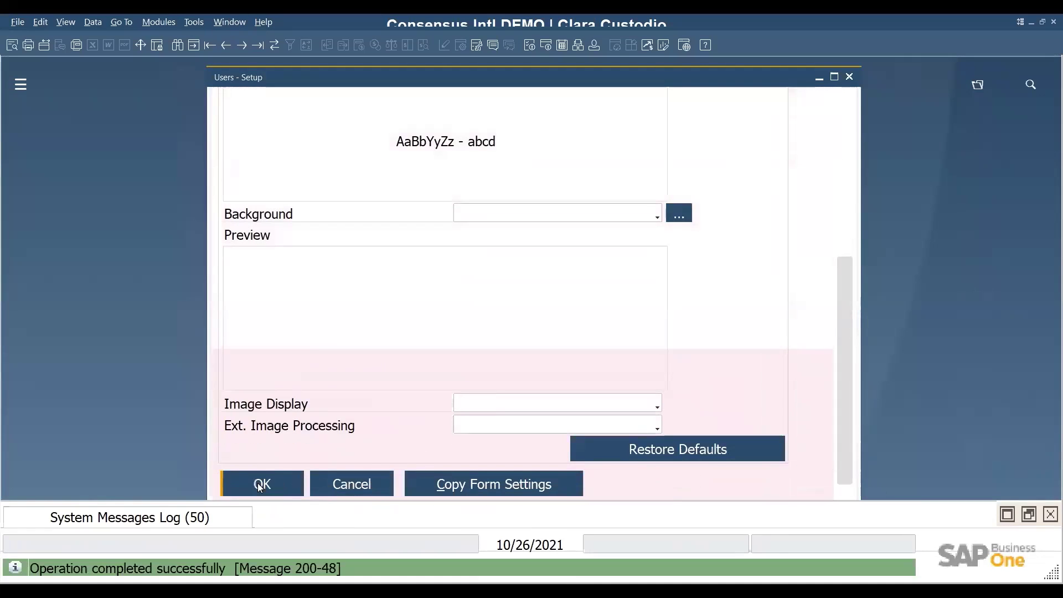
left_click(277, 479)
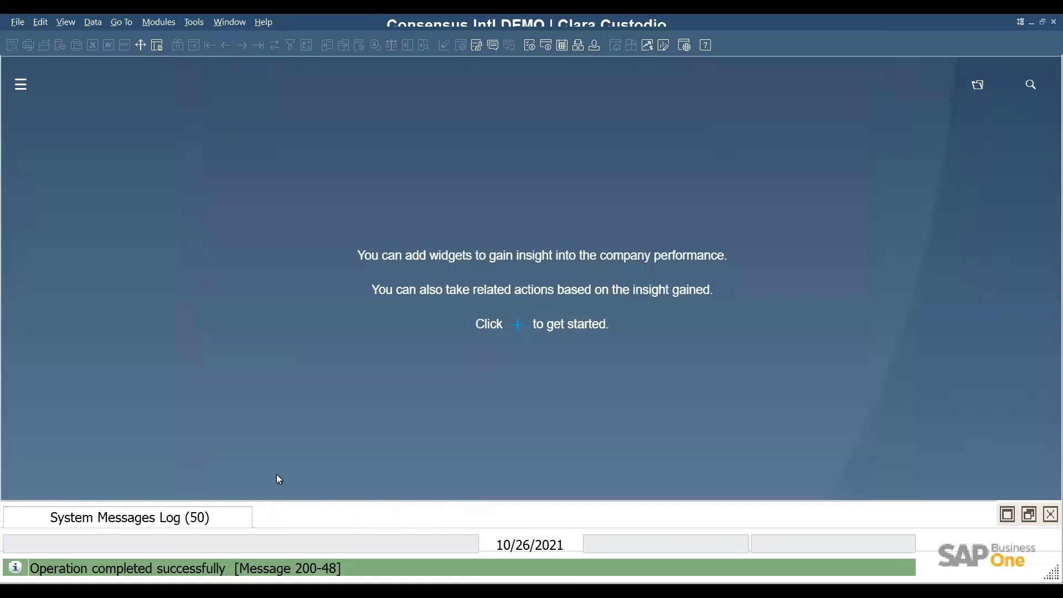
Step: Open the Sales Order form from the Sales - A/R module in the main menu
left_click(20, 84)
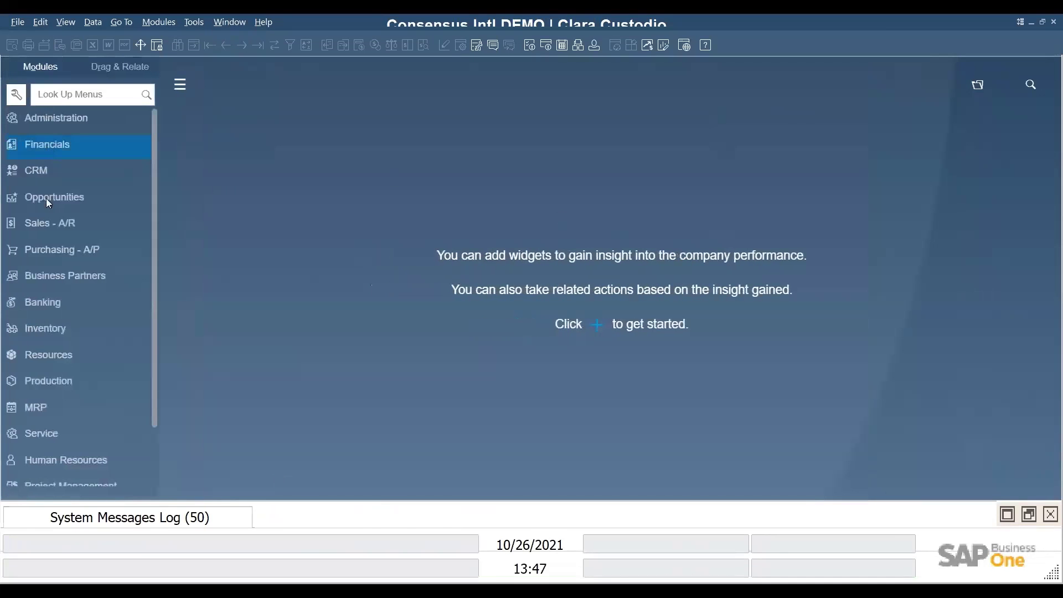
left_click(49, 223)
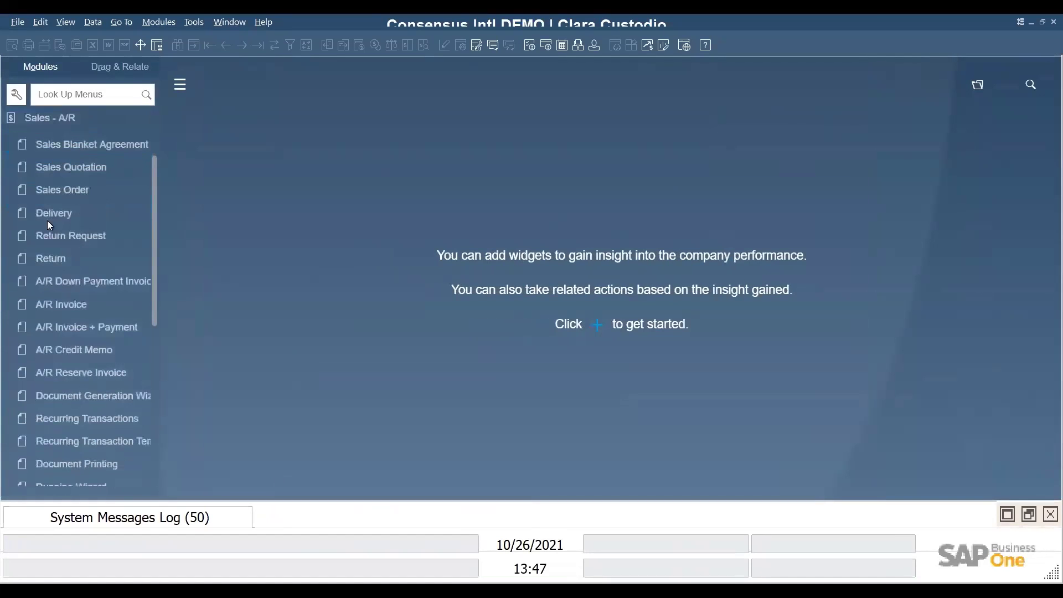
left_click(56, 189)
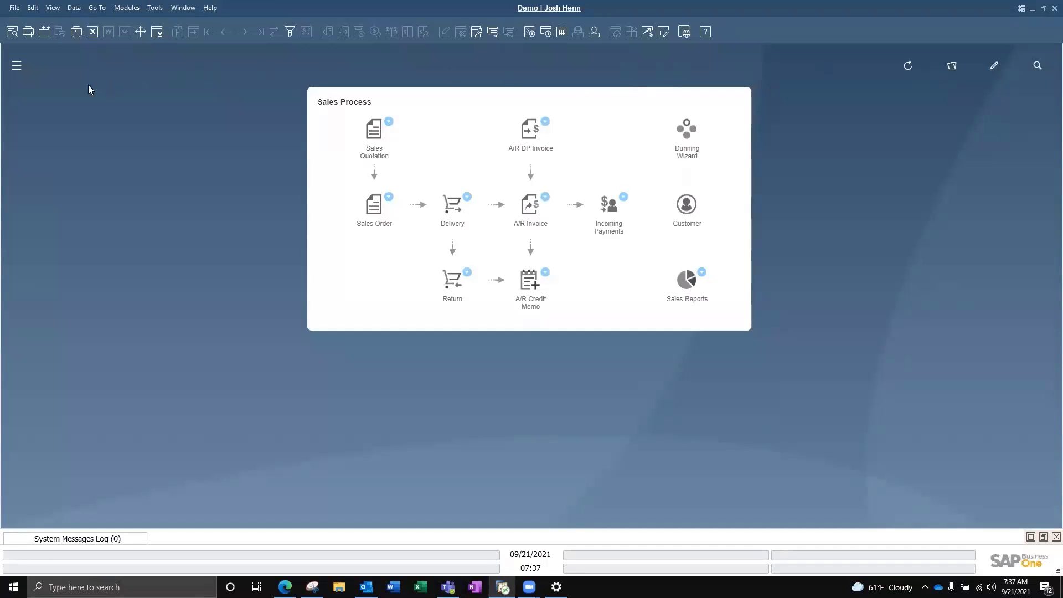
Step: Make the Production and Reports modules visible in the main menu and save the form settings
left_click(18, 67)
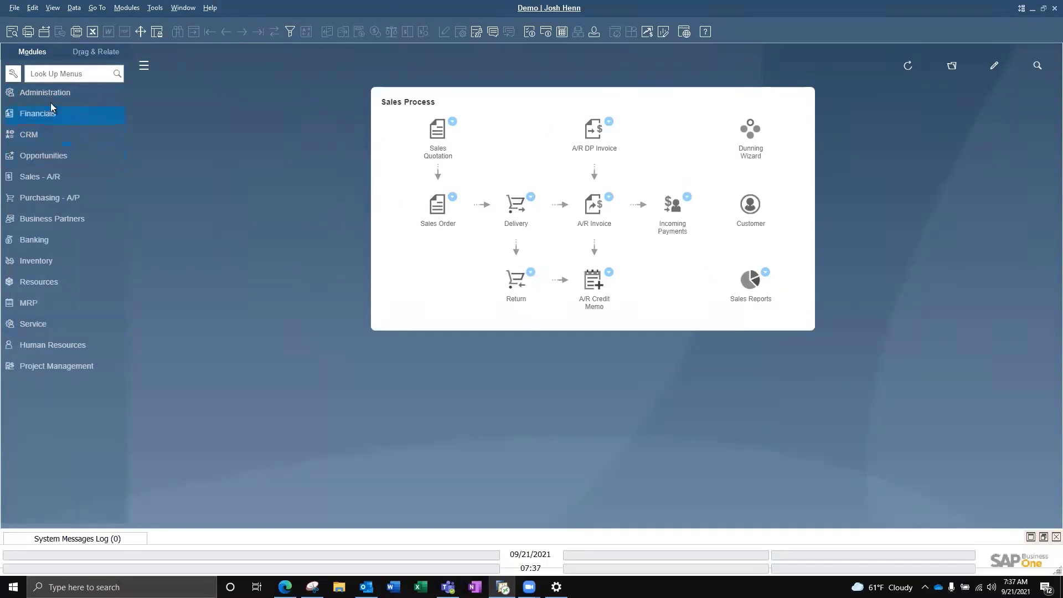
left_click(13, 76)
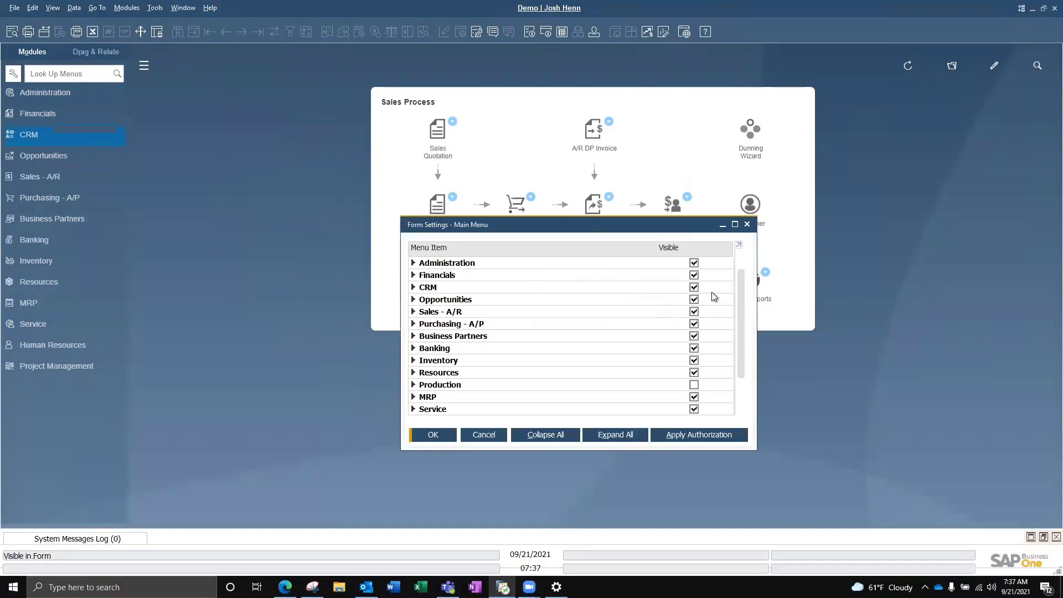
left_click_drag(742, 302, 741, 334)
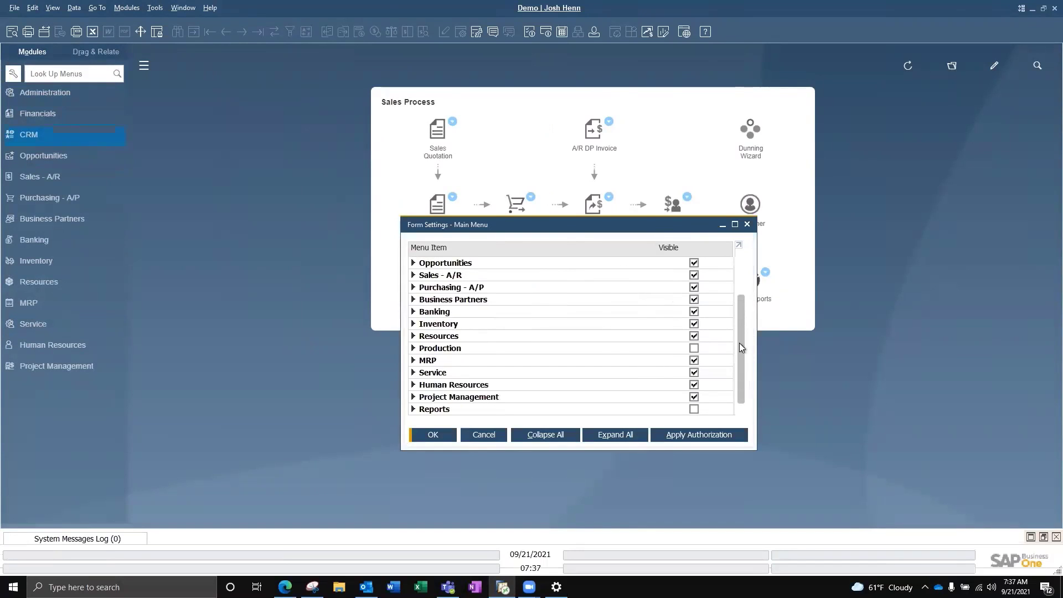
left_click(694, 348)
left_click(695, 411)
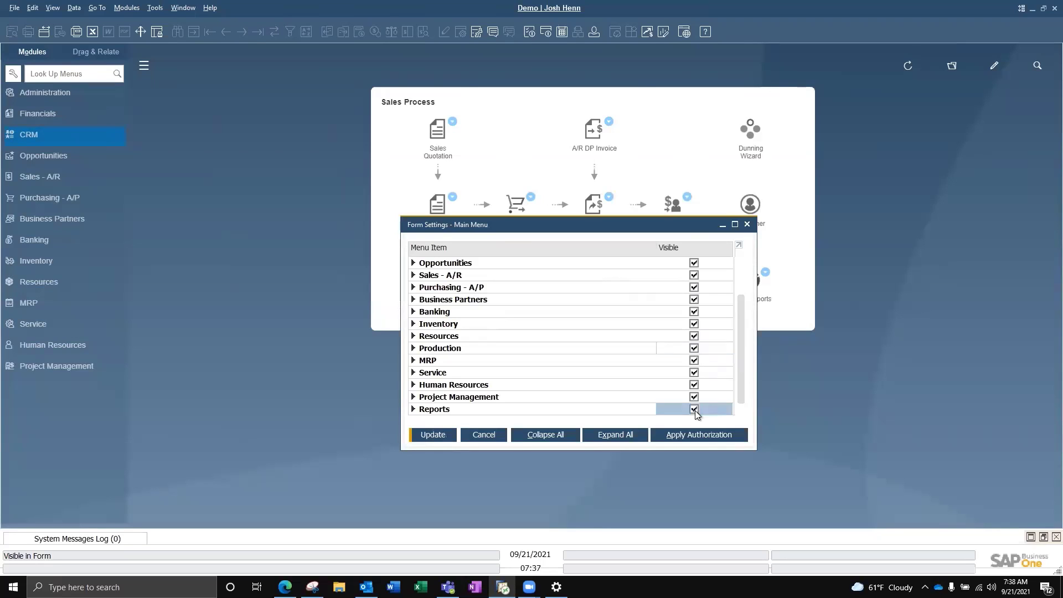
left_click(445, 436)
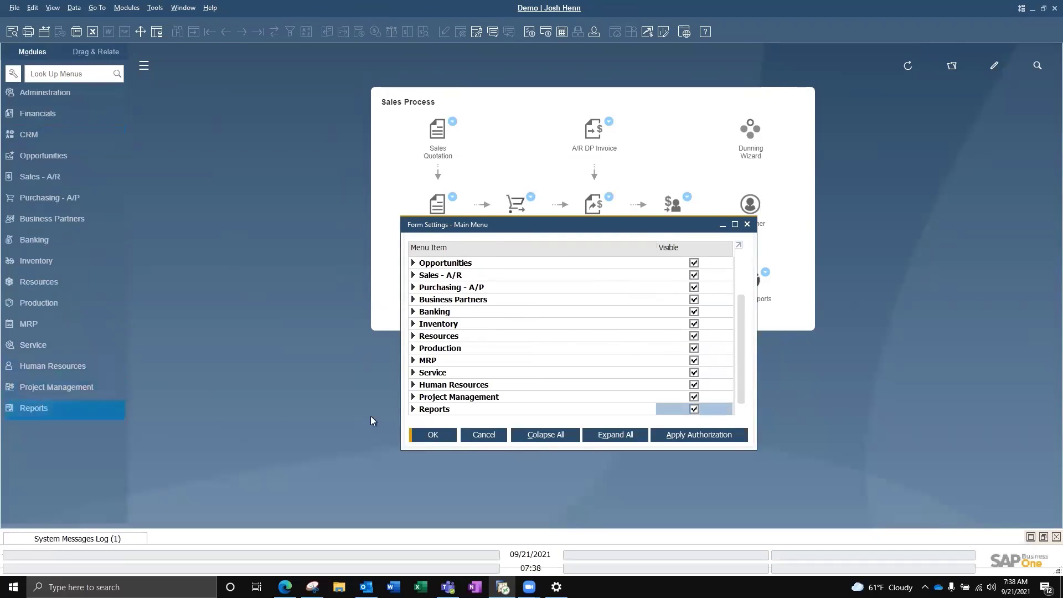
left_click(433, 434)
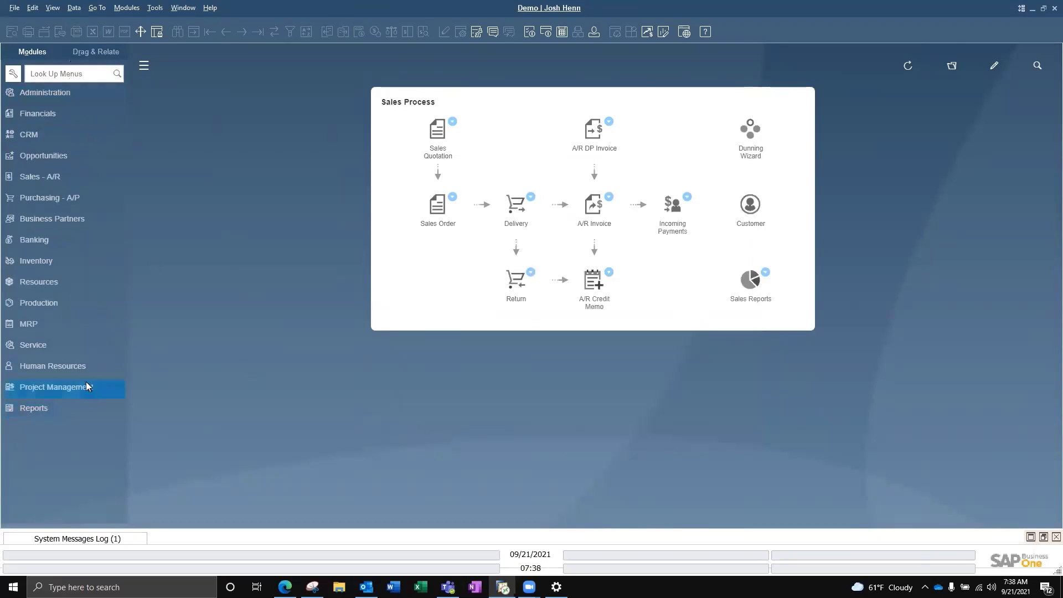
Step: Hide the Sales - A/R and CRM modules from the main menu and save the form settings
left_click(14, 75)
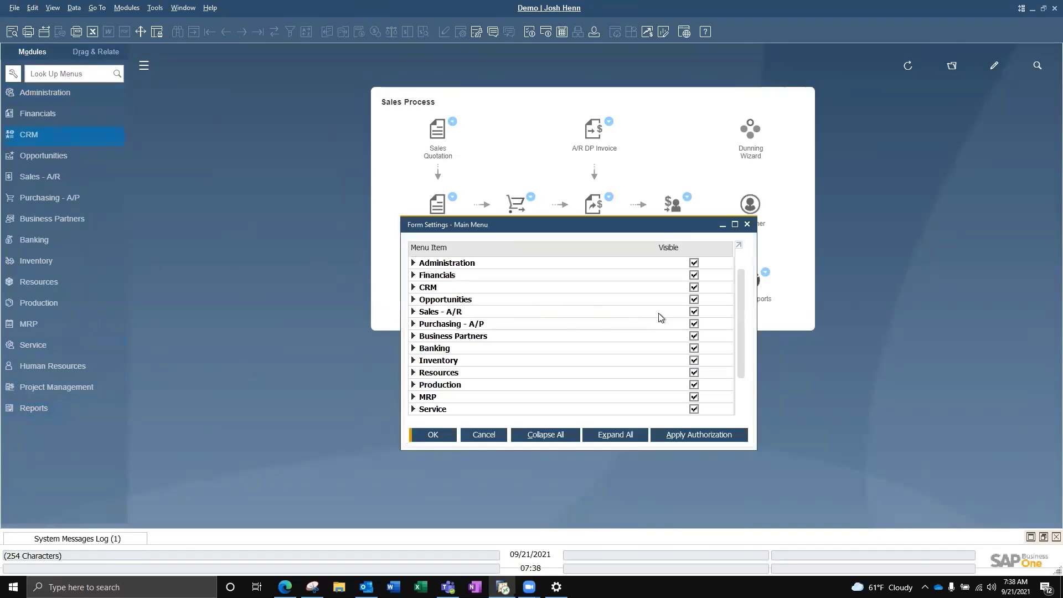
left_click(694, 313)
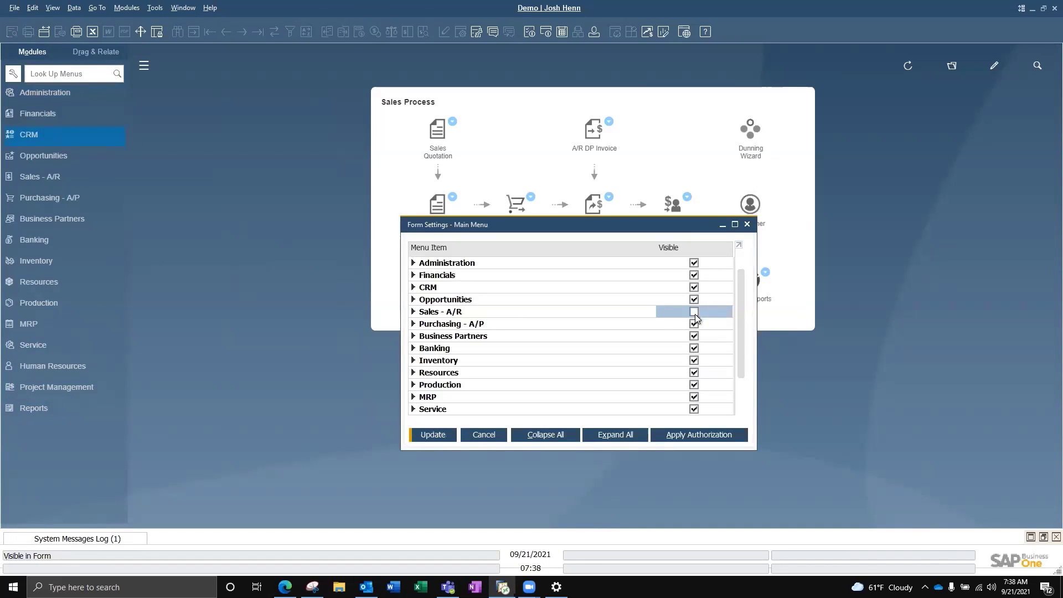
left_click(695, 287)
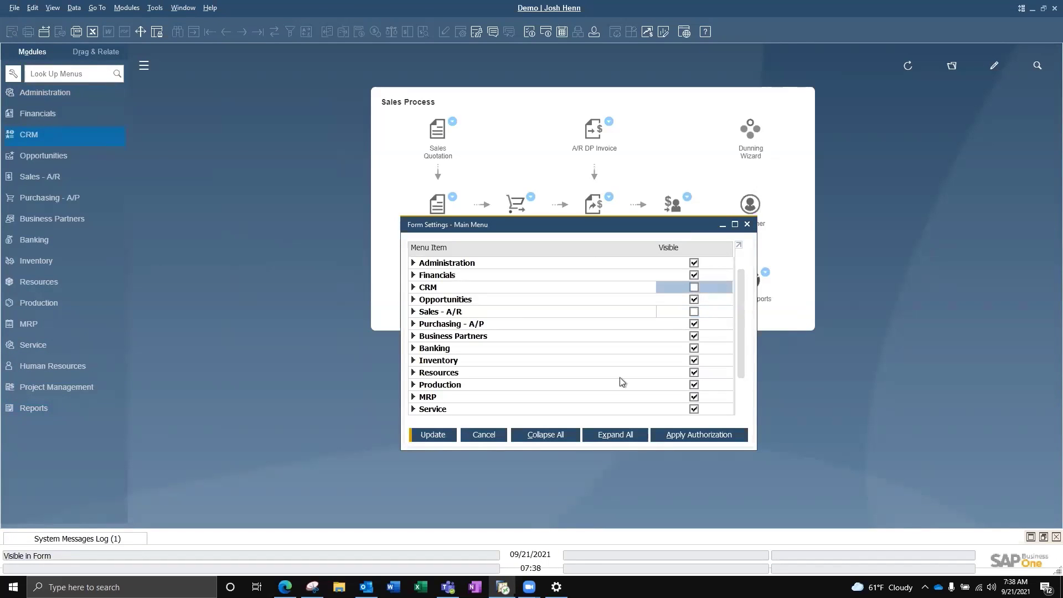
left_click(442, 437)
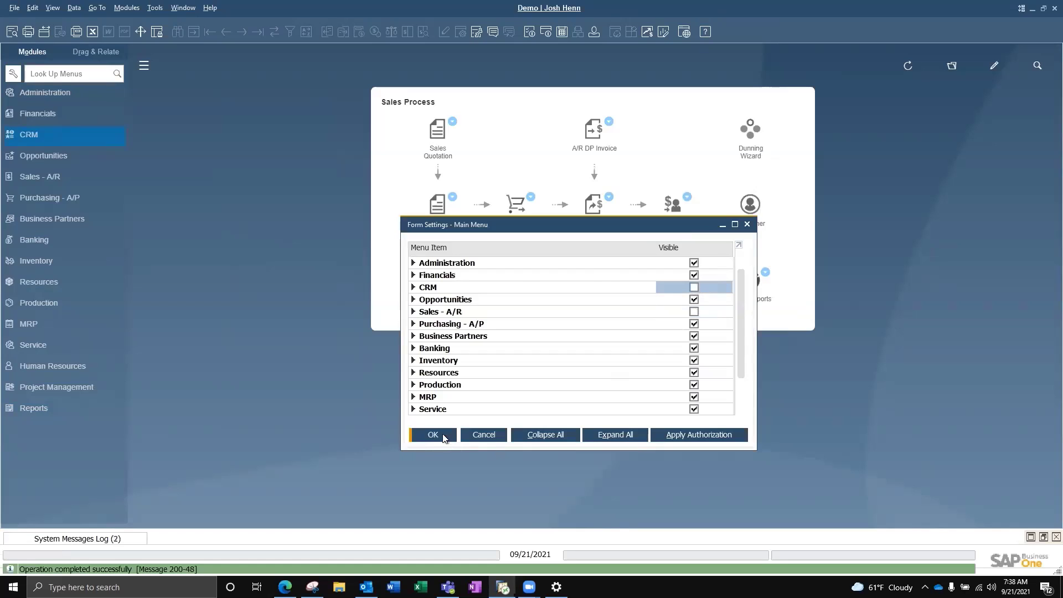
left_click(443, 440)
Step: Search the main menu for "sales"
left_click(59, 73)
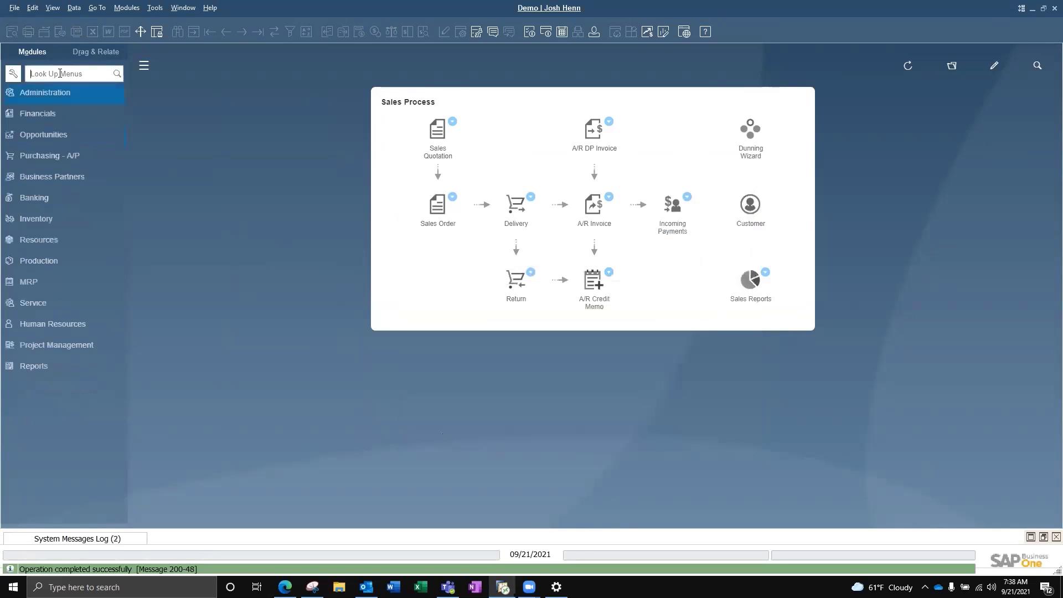
type("salew")
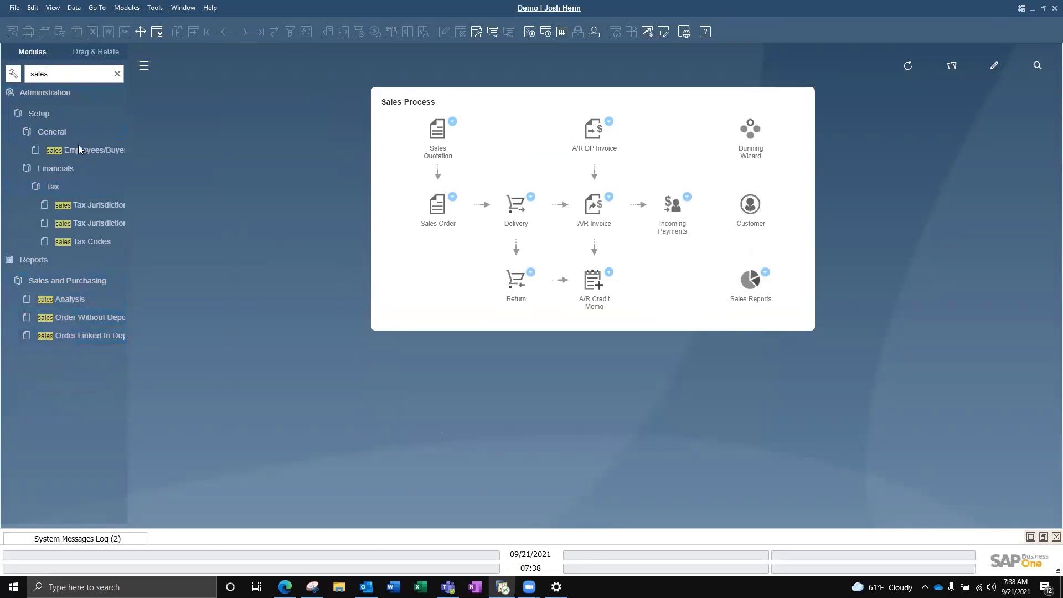
Step: Clear the menu search, make the Sales - A/R and CRM modules visible in the main menu, and save the form settings
left_click(117, 74)
left_click(13, 75)
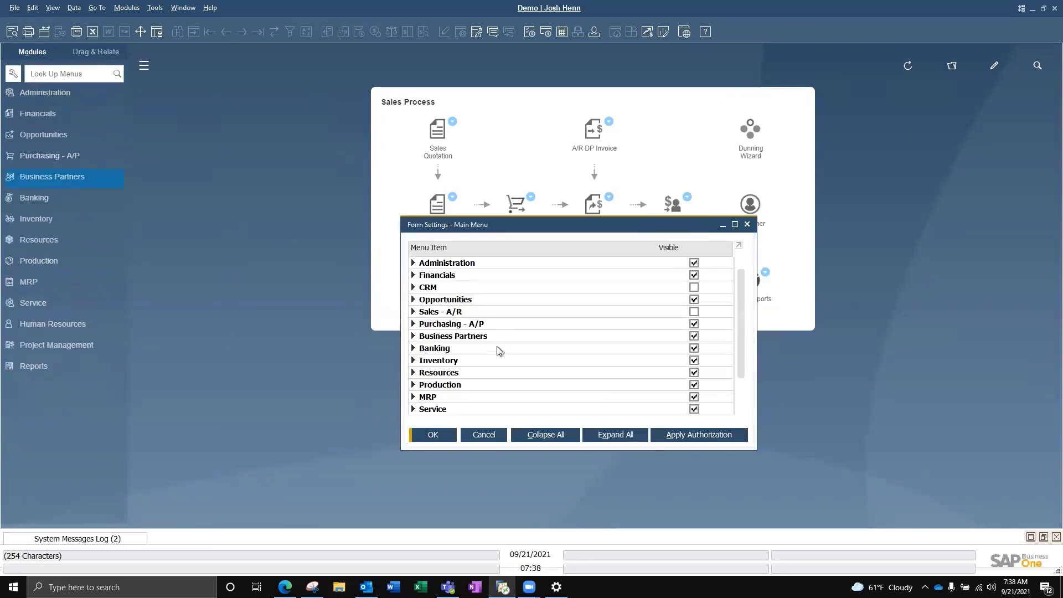
left_click(694, 312)
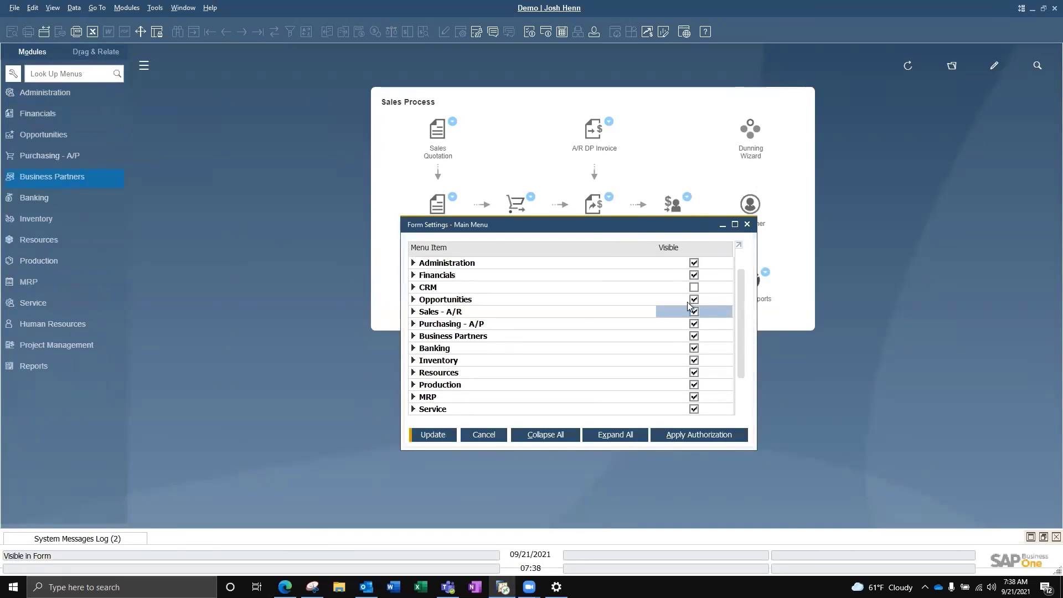
left_click(694, 287)
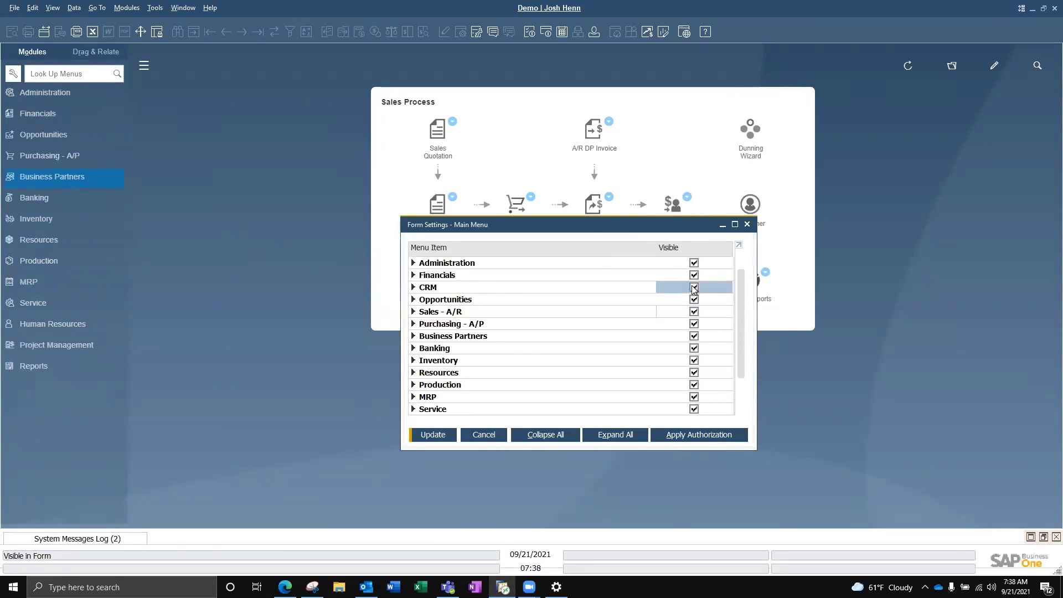
left_click(433, 435)
left_click(433, 435)
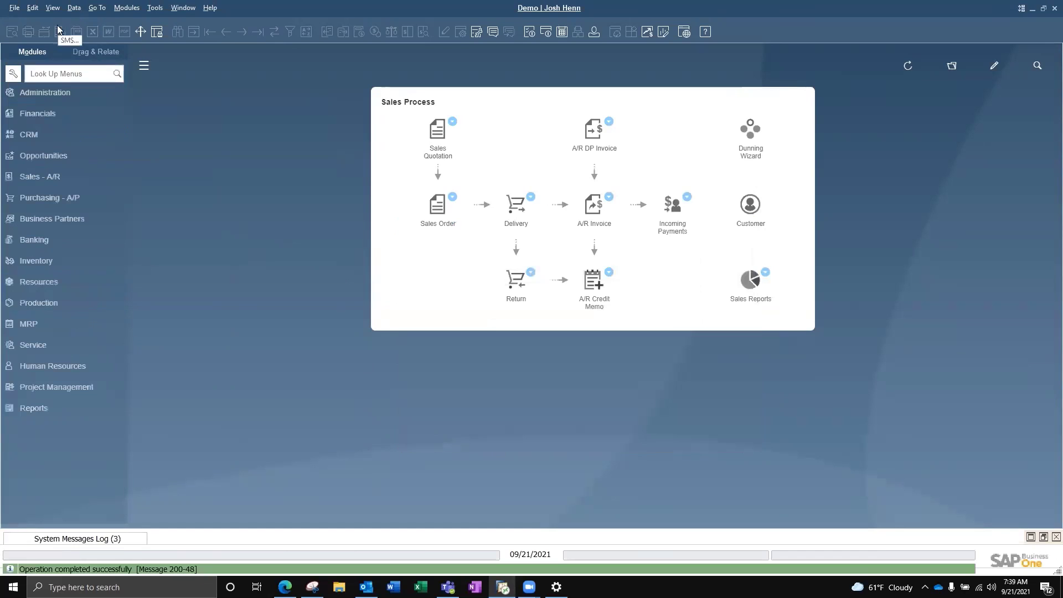
Step: Search the restored main menu for "sales" and clear the search
type("sales")
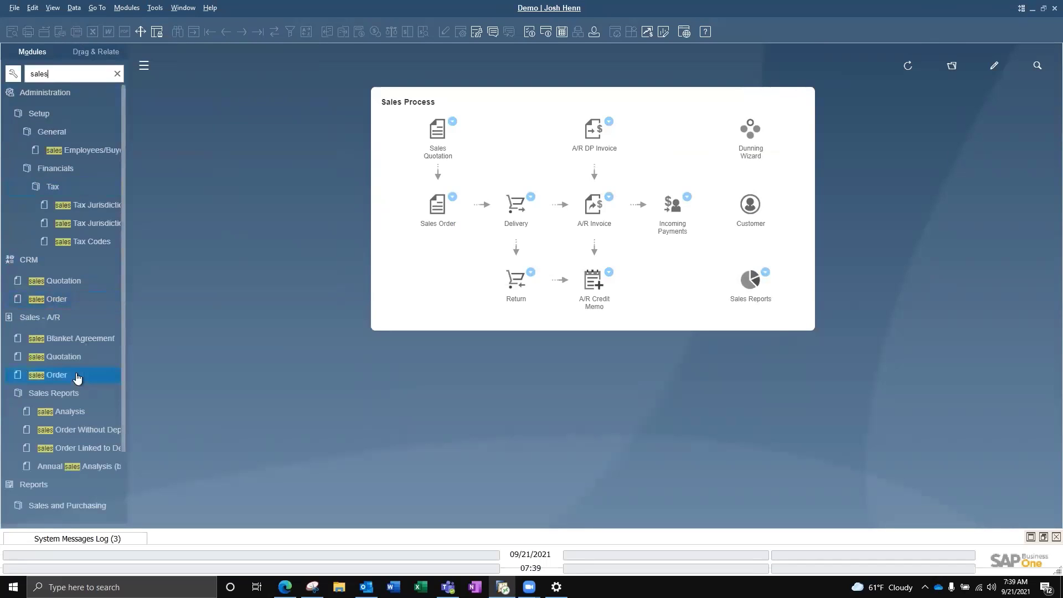
left_click(117, 74)
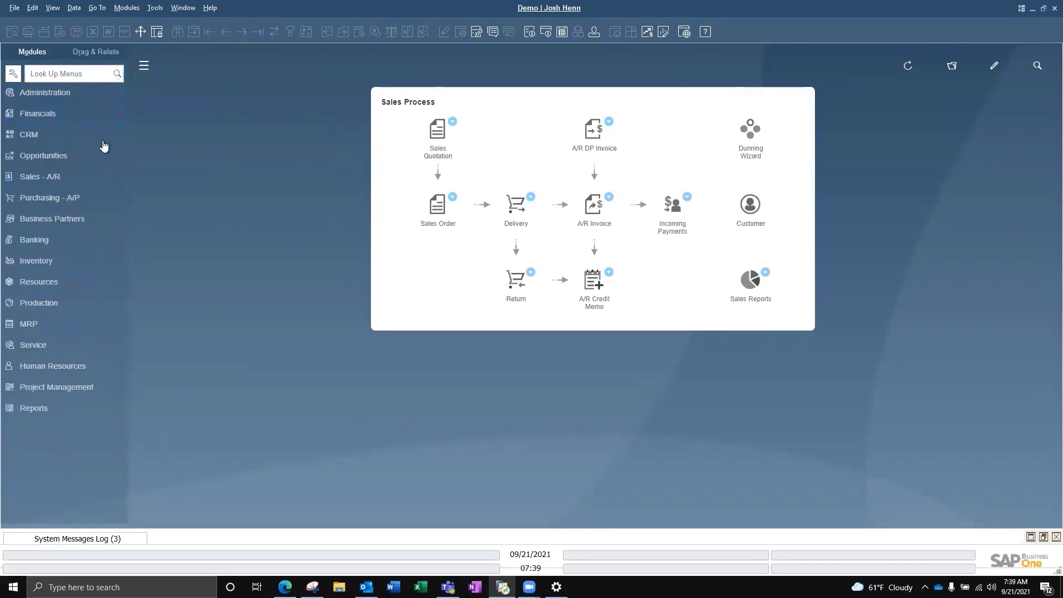
Step: Open a new Sales Order and hide the Item No. and Item Description columns through its form settings
left_click(127, 8)
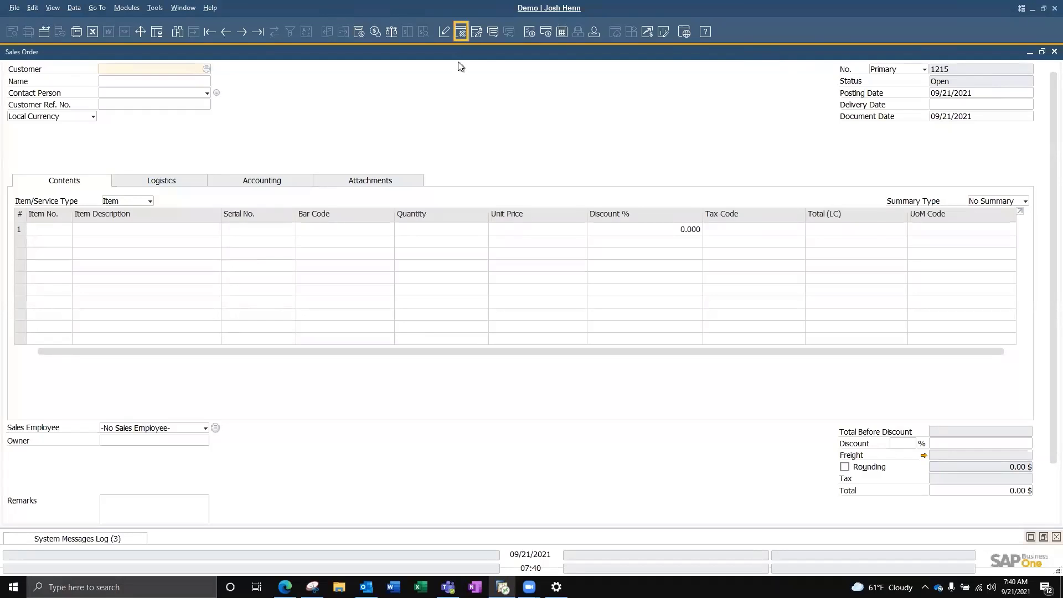
left_click(461, 33)
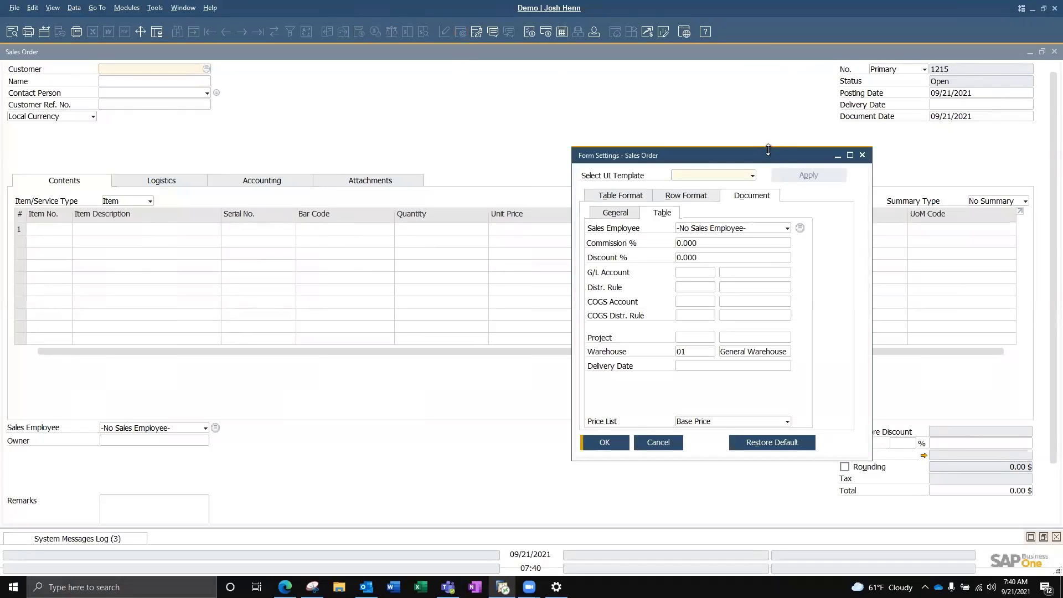
left_click(631, 199)
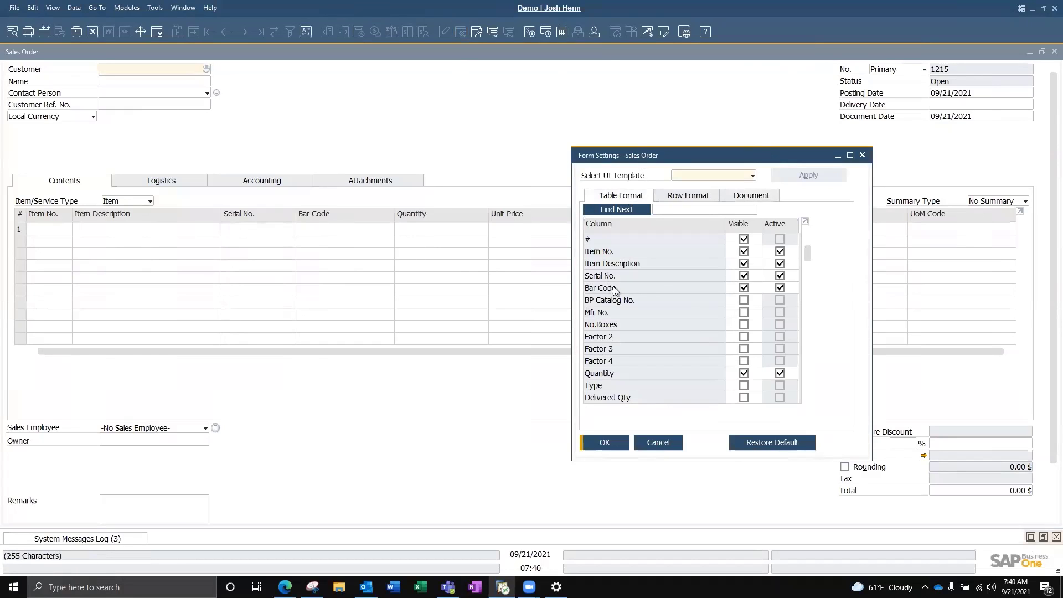
left_click(744, 252)
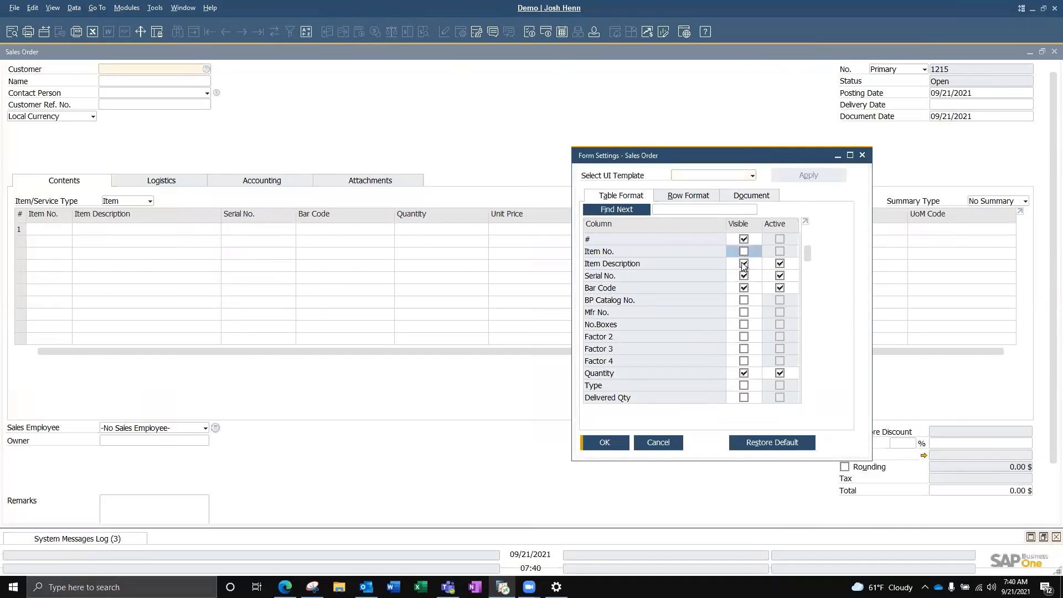
left_click(743, 264)
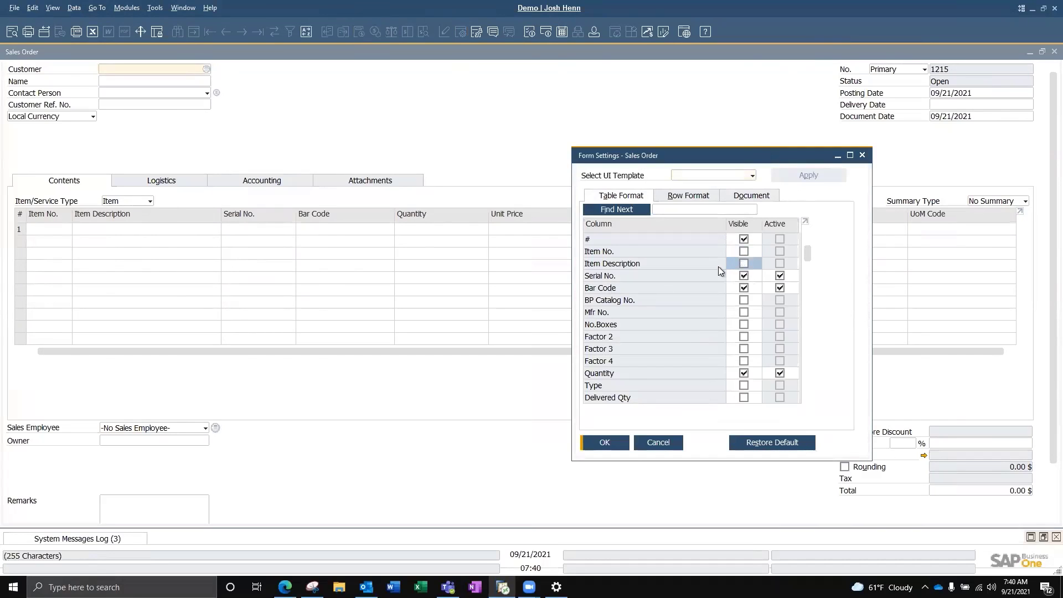
left_click(606, 443)
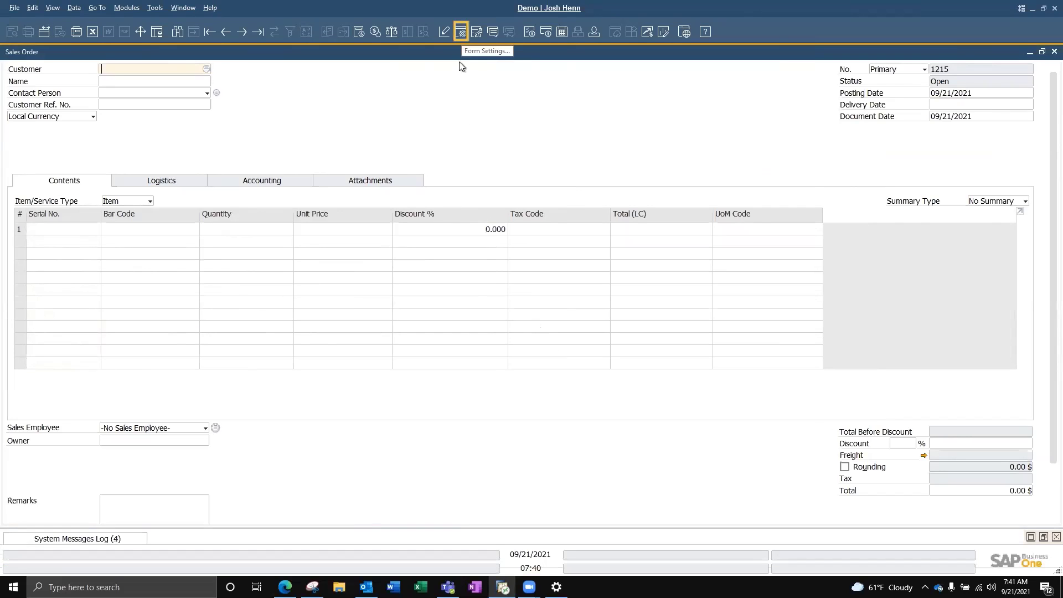
Step: Make the Item No. and Item Description columns visible in the Sales Order table, place Quantity directly after Item Description, and save
left_click(461, 31)
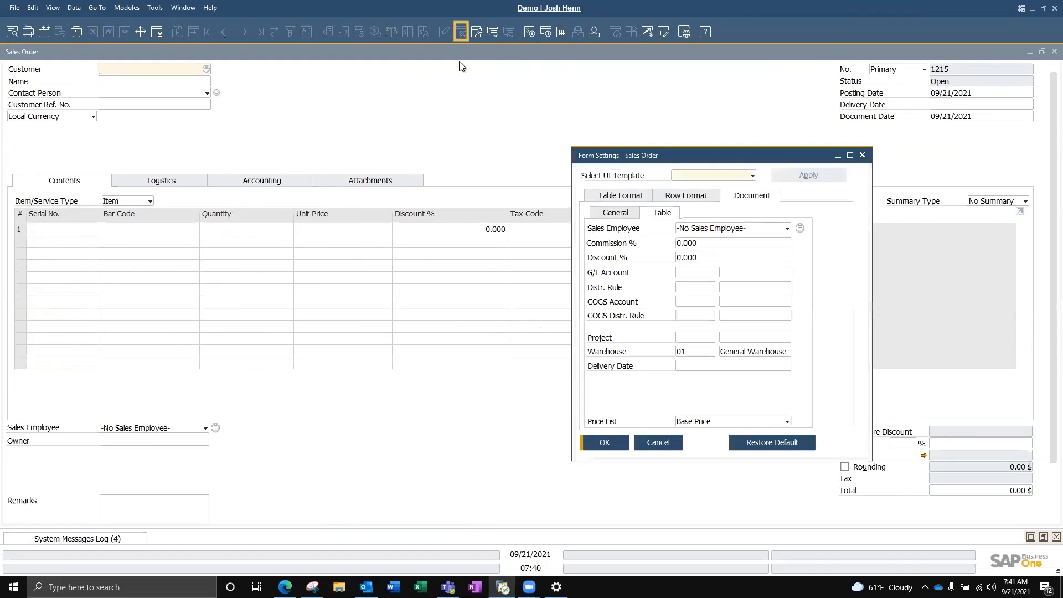
left_click(620, 197)
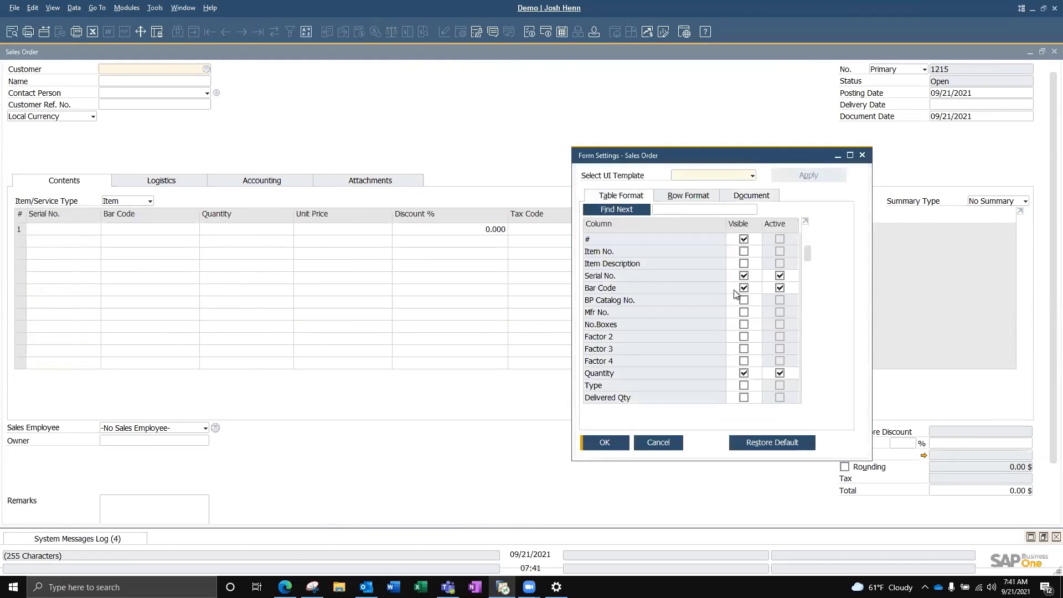
left_click(744, 252)
left_click(743, 263)
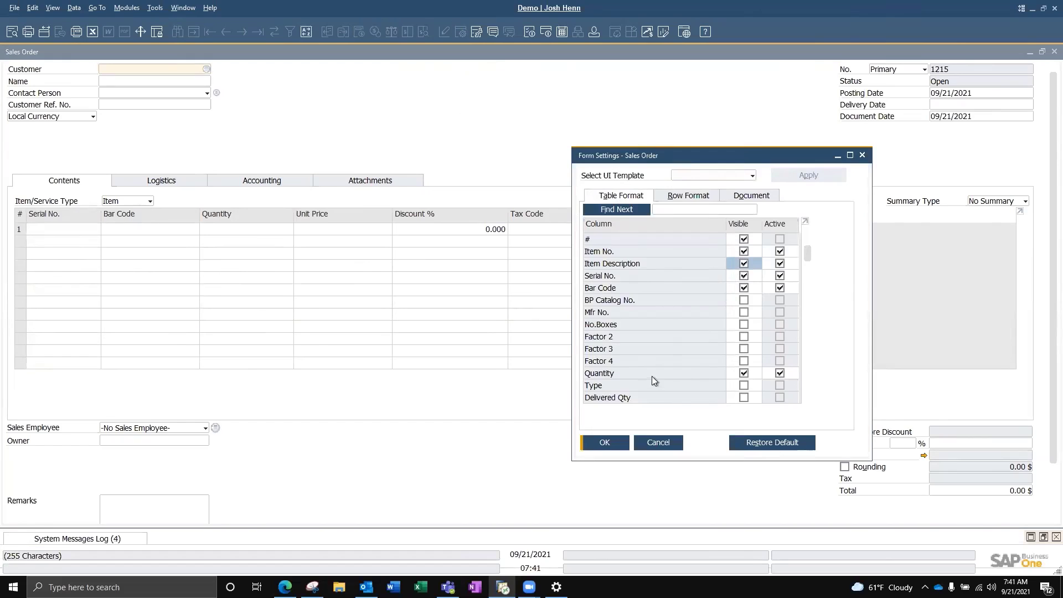
left_click_drag(652, 376, 652, 277)
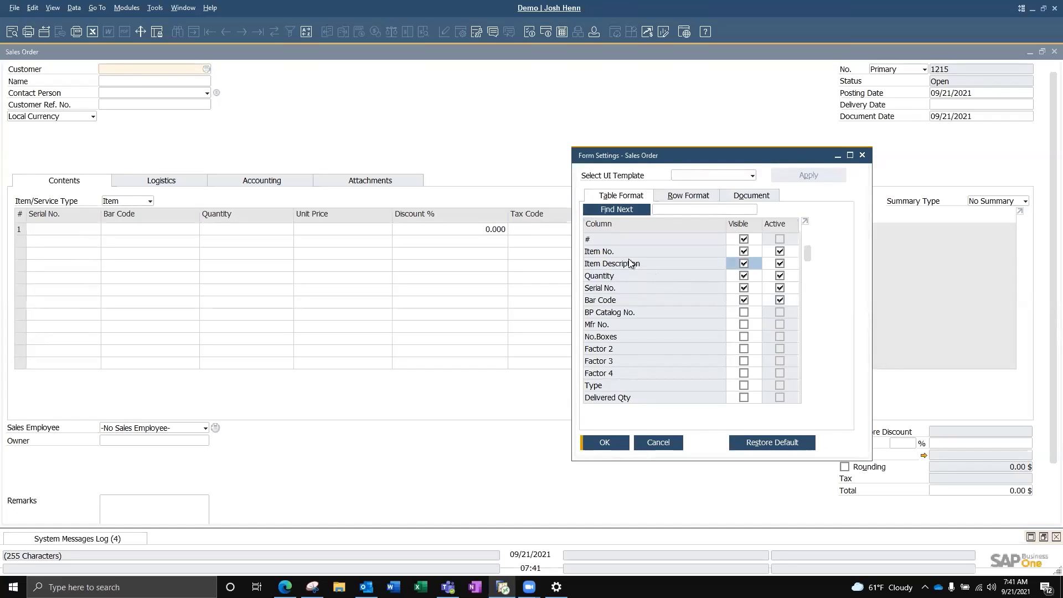
left_click(606, 444)
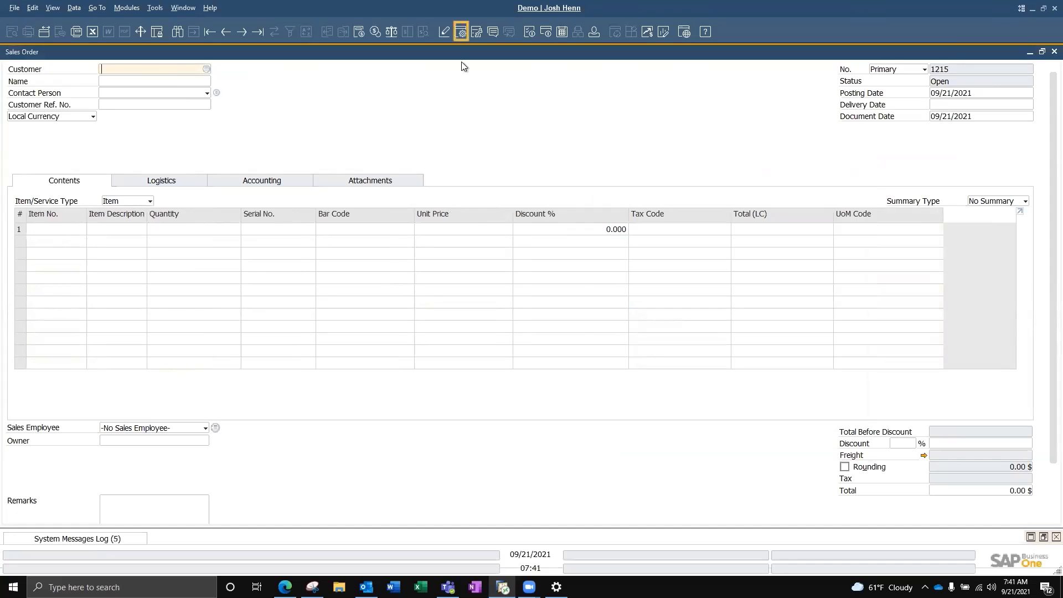
Step: Examine the columns available in the Sales Order form's table format settings
left_click(461, 33)
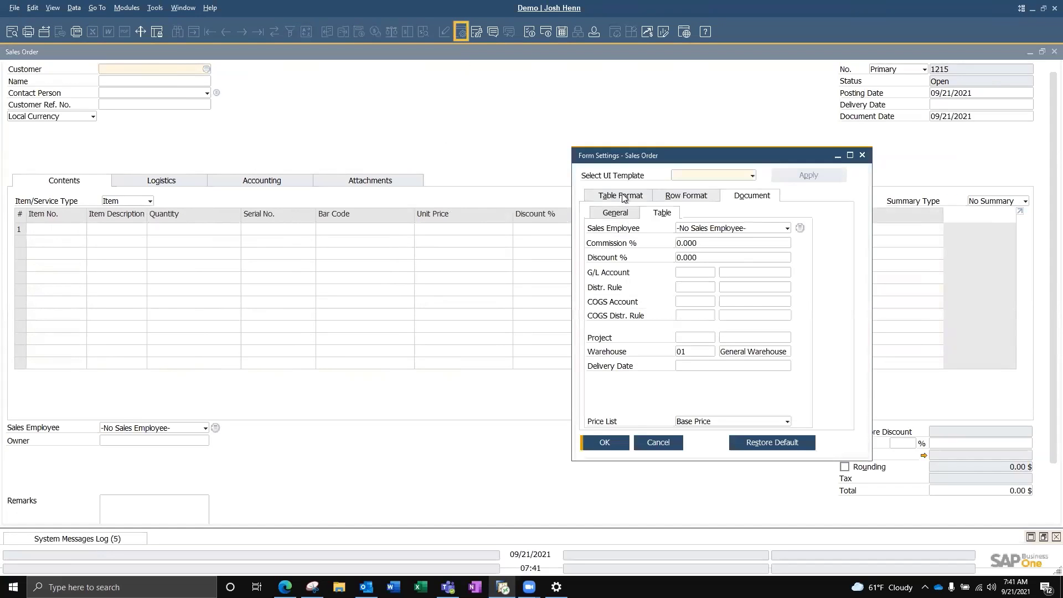
left_click(624, 198)
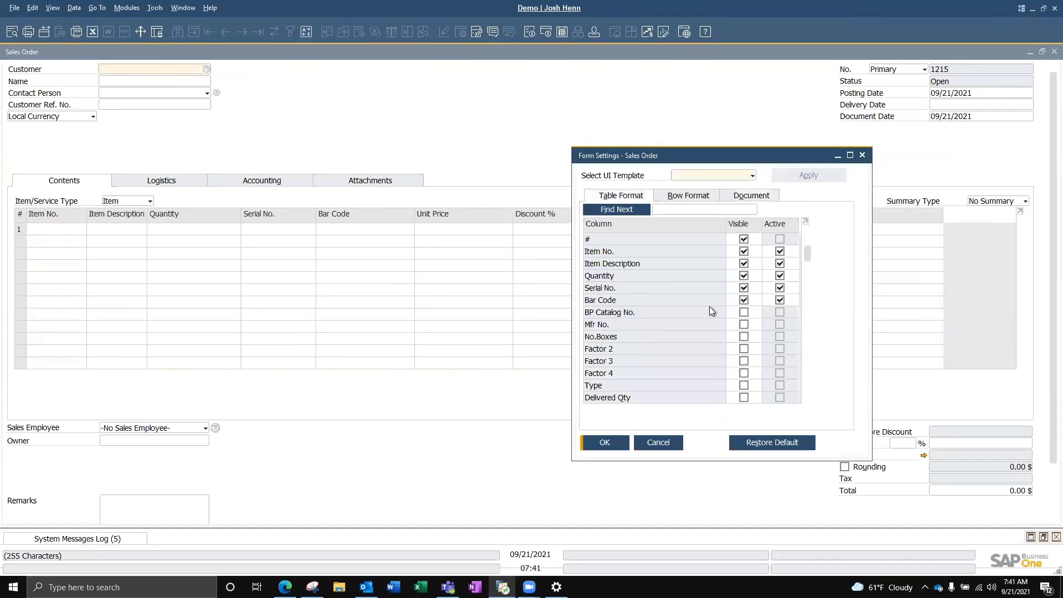
left_click_drag(810, 252, 809, 261)
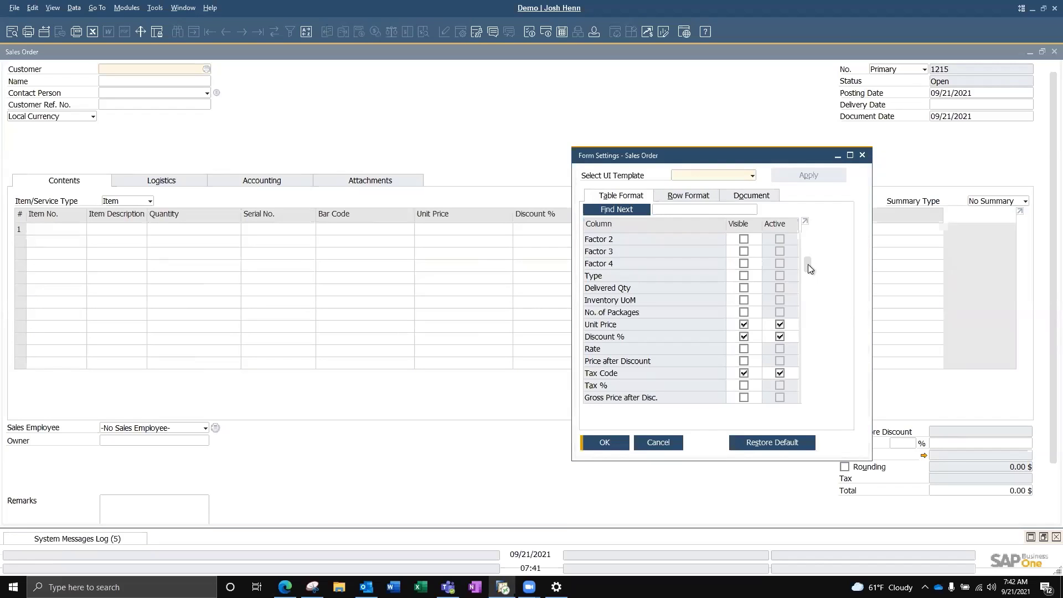
left_click_drag(808, 265, 809, 272)
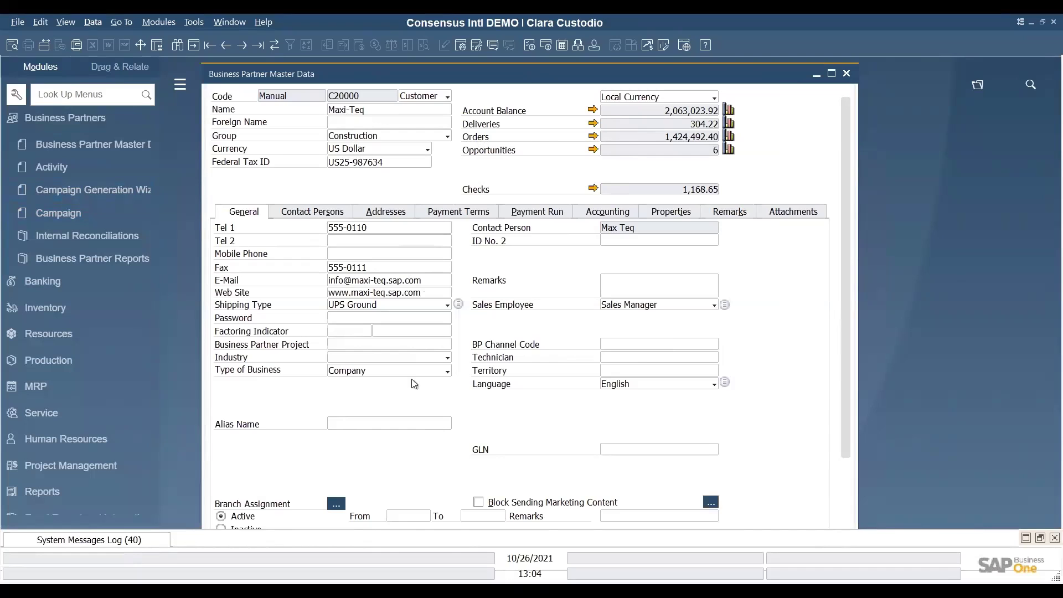
Step: Review the Maxi-Teq Business Partner Master Data and display its user-defined fields
scroll(414, 384, "down", 3)
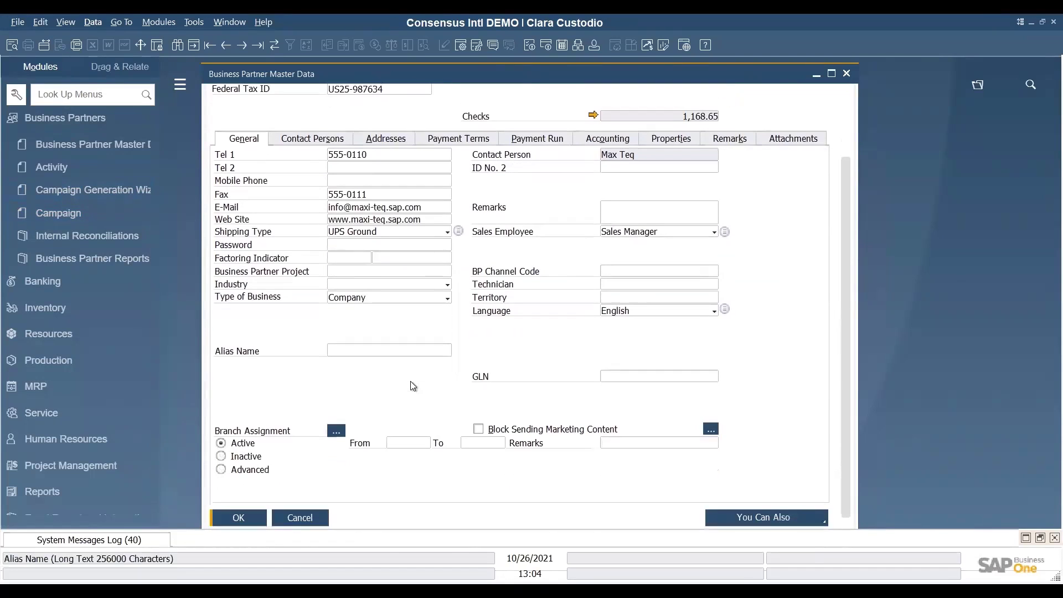
scroll(414, 386, "up", 3)
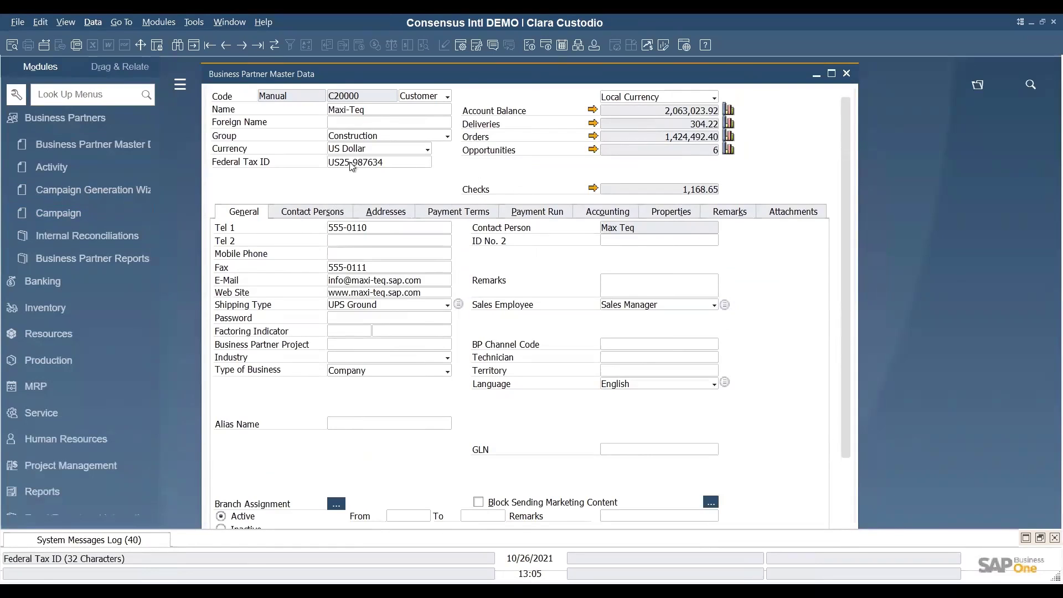
left_click(66, 26)
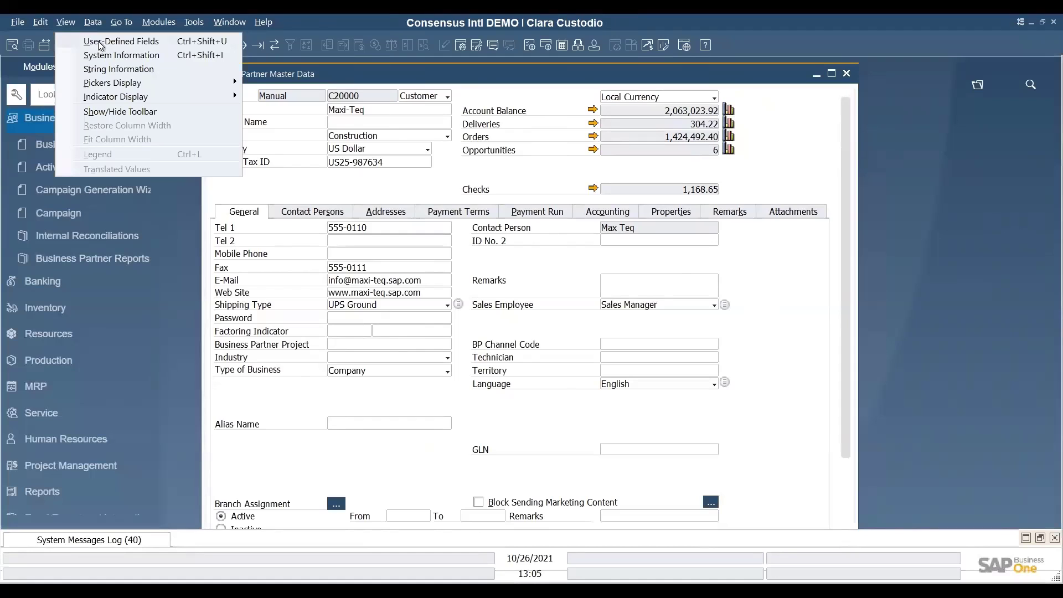
left_click(134, 46)
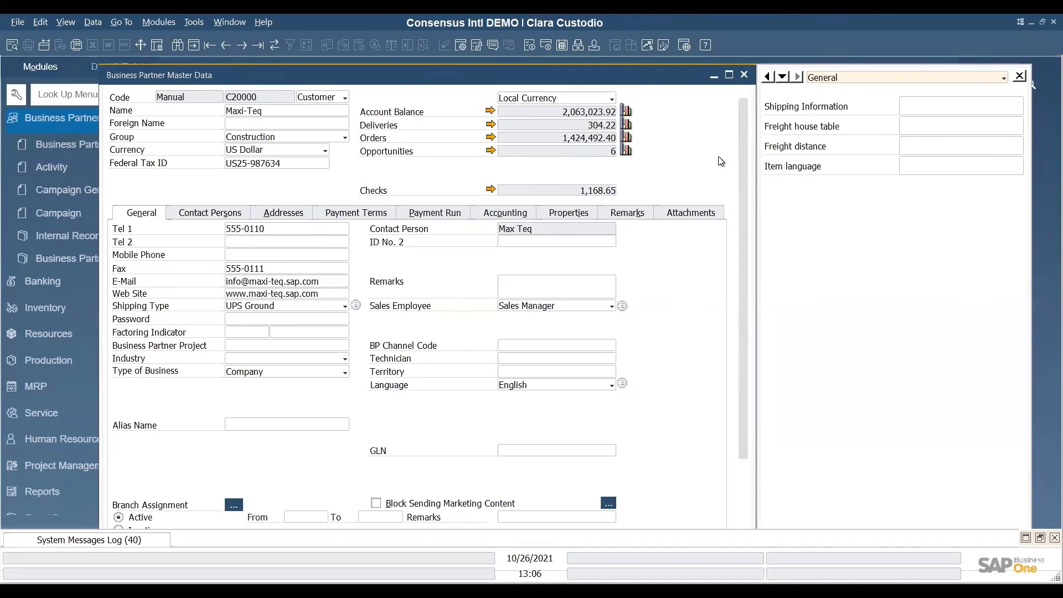
Step: Hide the user-defined fields and move the Business Partner Master Data window clear of the main menu
left_click(1020, 77)
left_click_drag(623, 71, 745, 65)
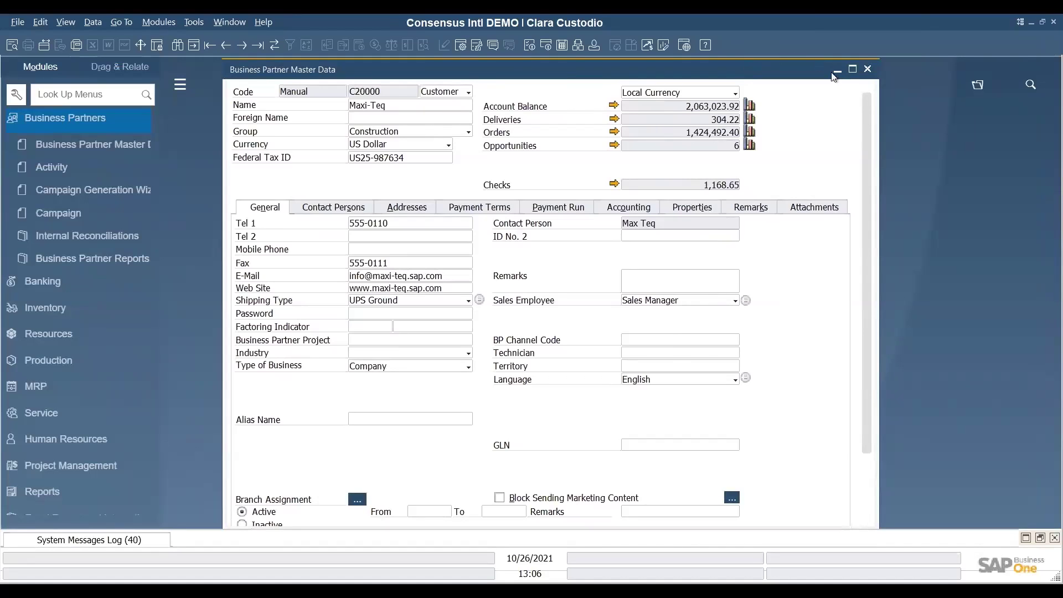
left_click(65, 22)
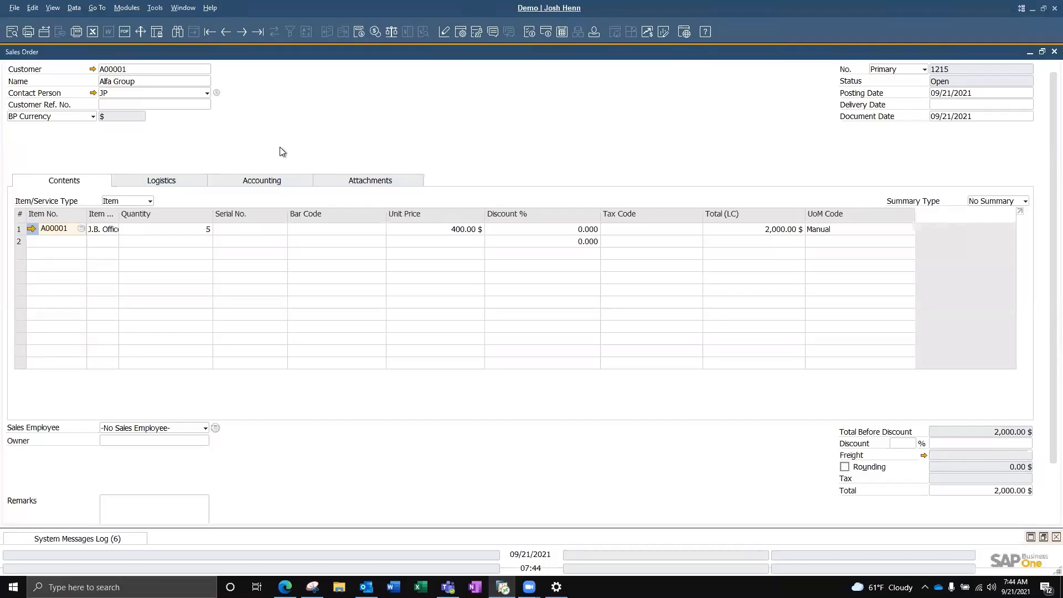
Step: Widen and narrow the Item Description column in the Sales Order table, and fit the column widths to their contents
left_click(118, 215)
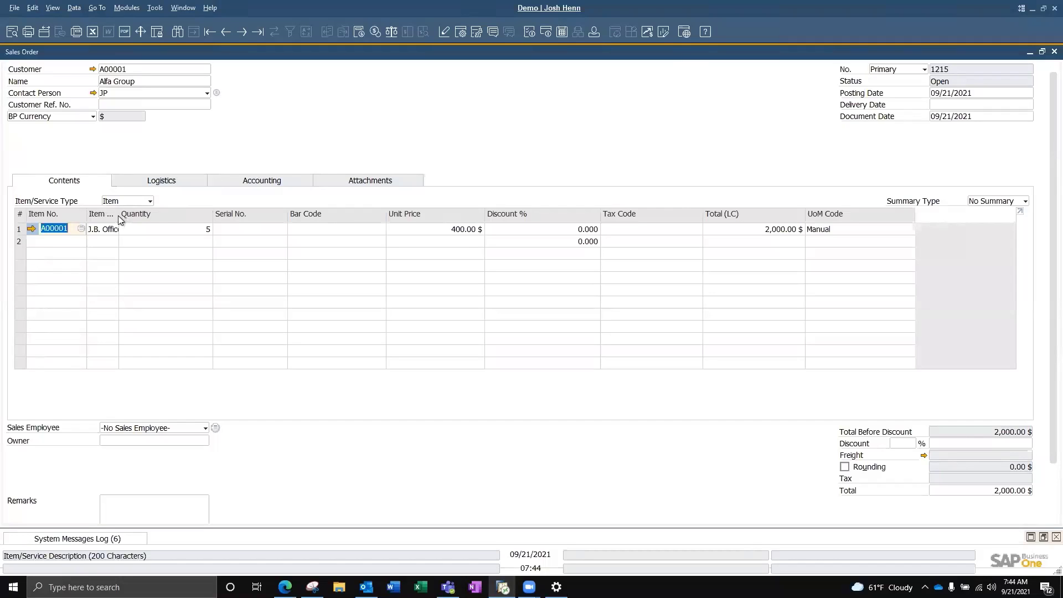
left_click_drag(180, 221, 181, 221)
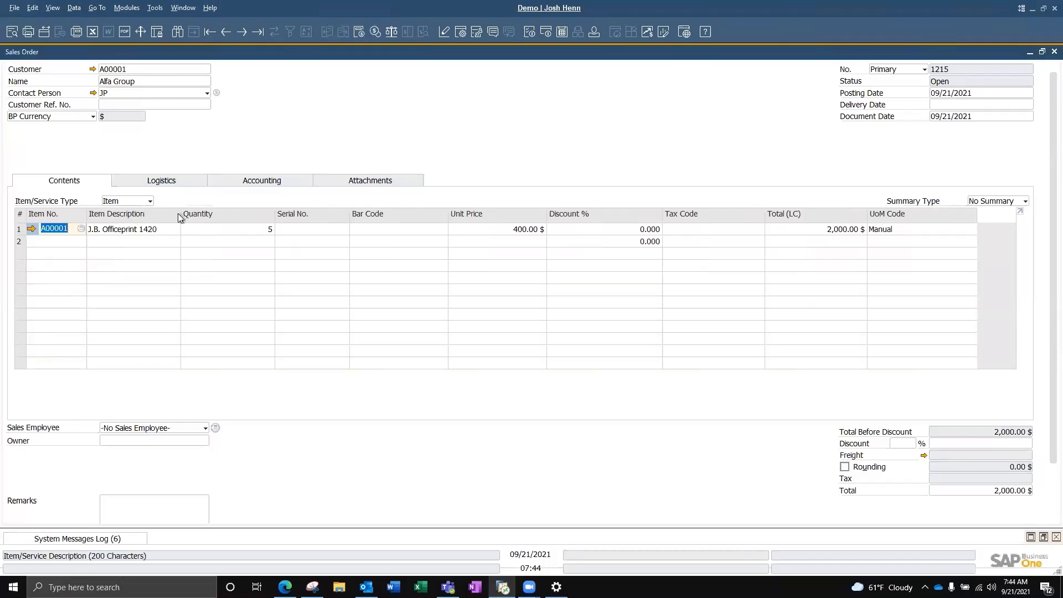
left_click_drag(102, 214, 106, 214)
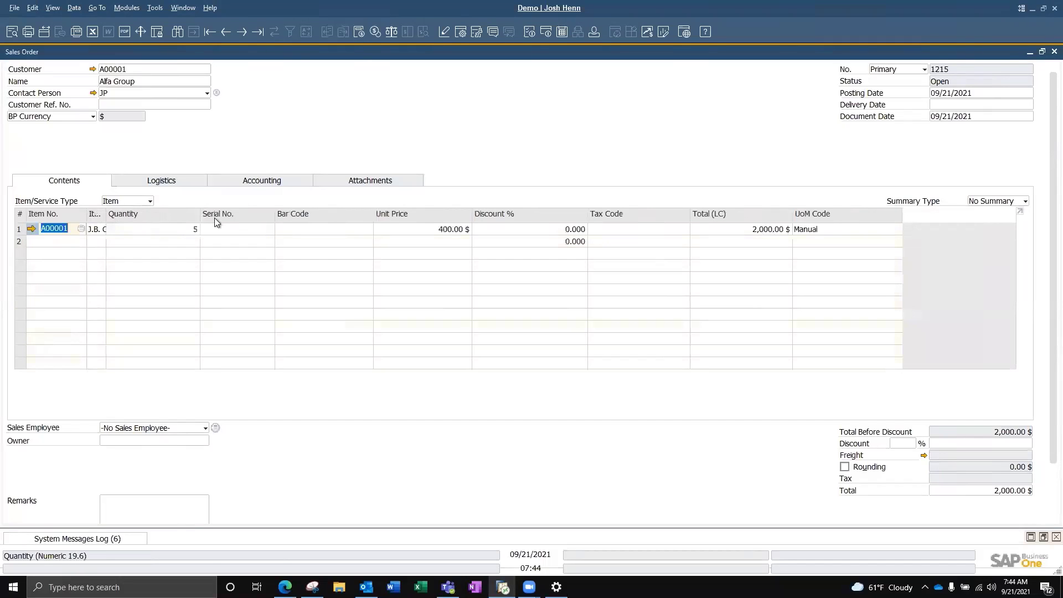
left_click(53, 8)
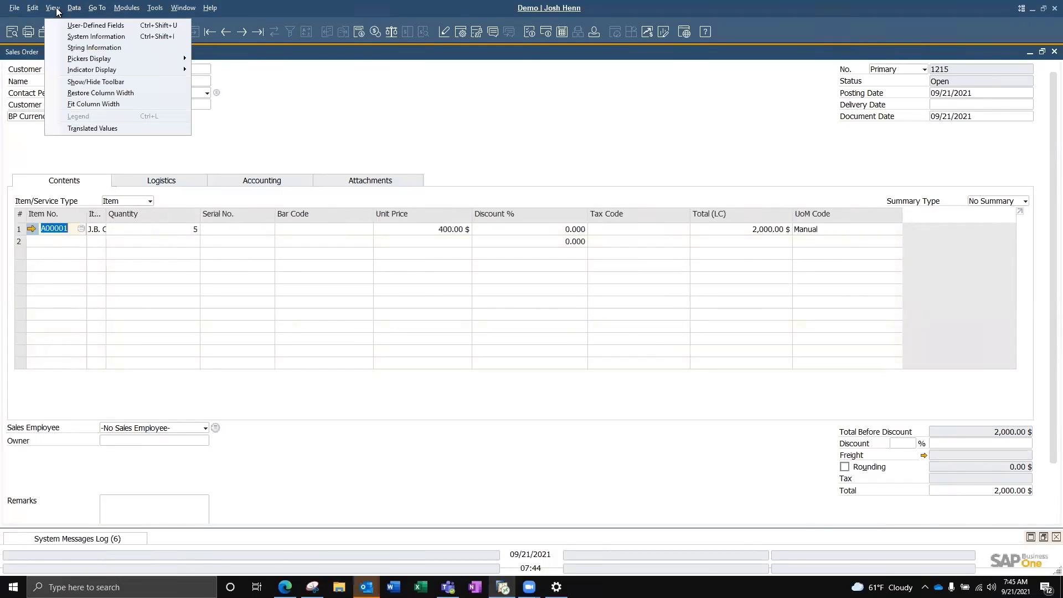
left_click(80, 104)
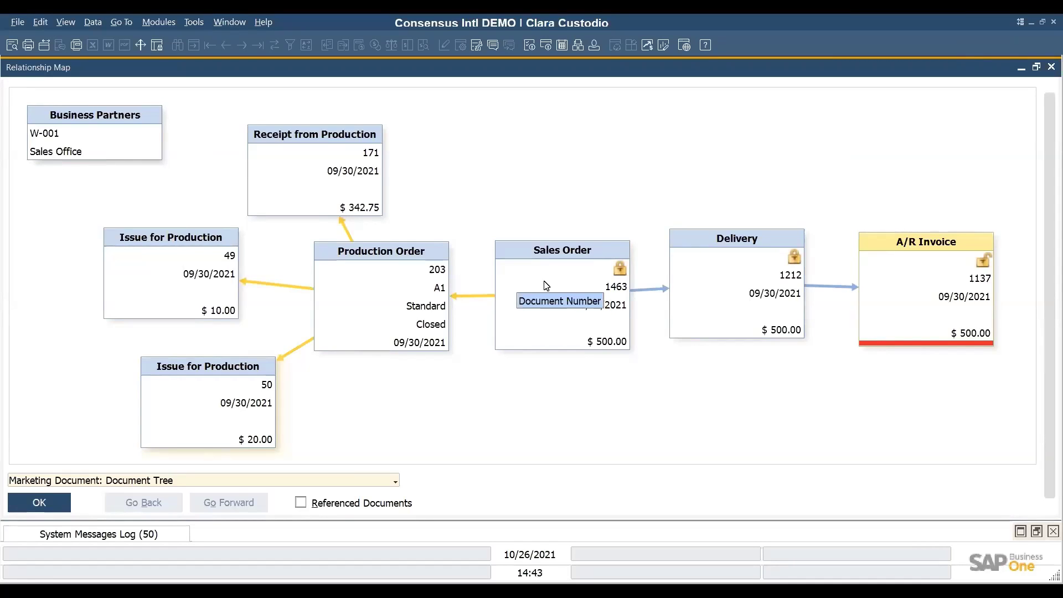
Step: Move the Sales Order document box upward in the Relationship Map
left_click_drag(543, 278, 540, 151)
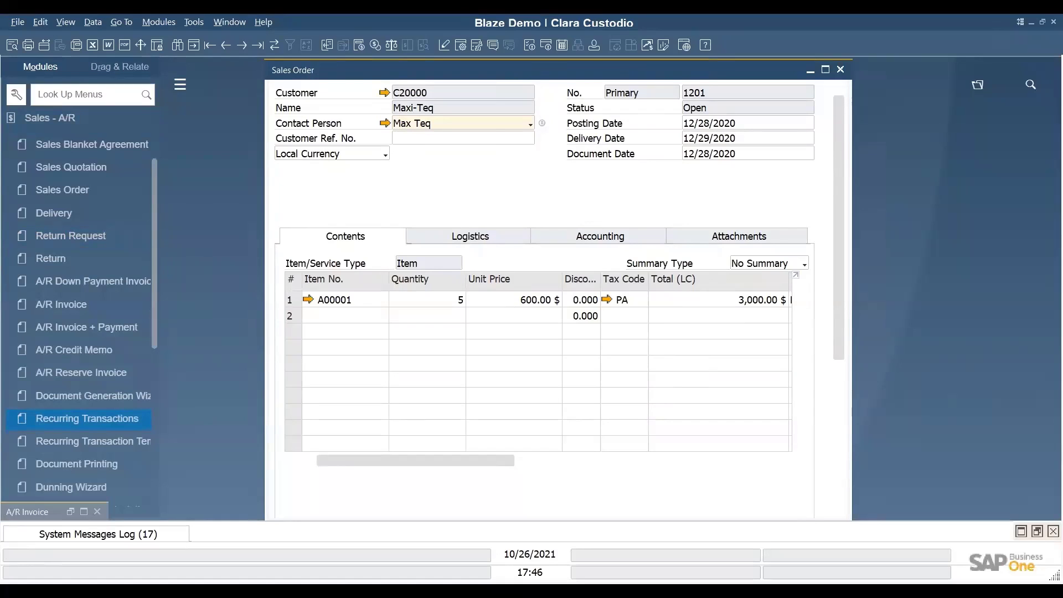
Step: Open the Relationship Map for the Maxi-Teq sales order
right_click(452, 192)
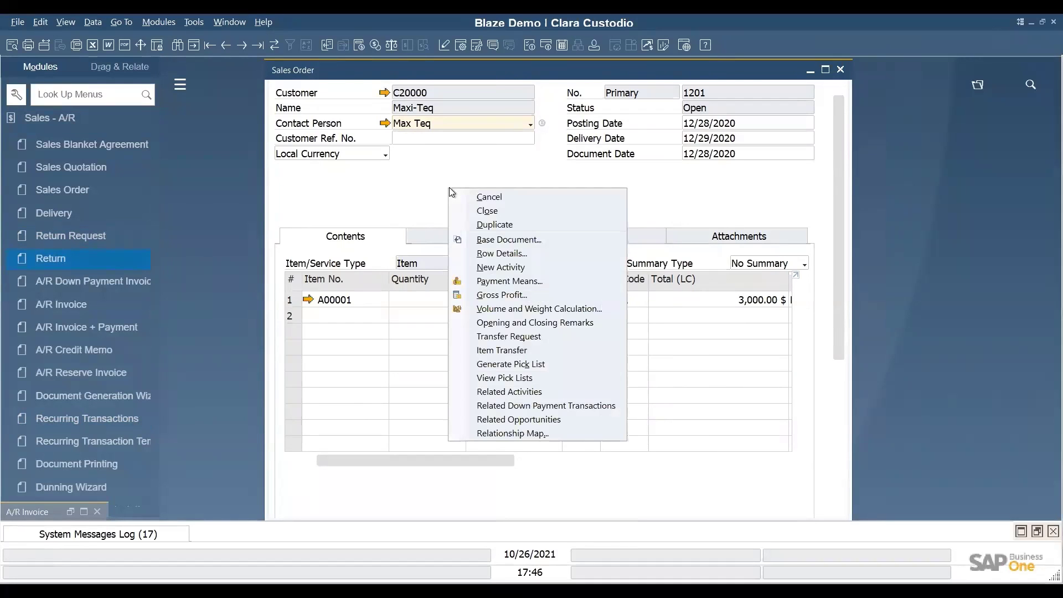
left_click(513, 433)
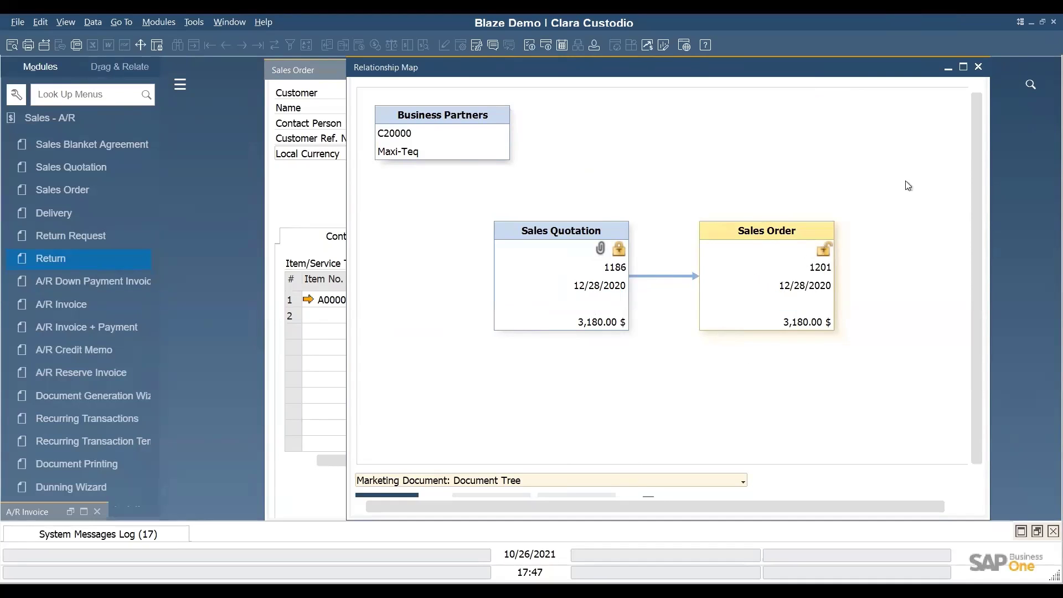
Step: Close the Relationship Map and copy the Maxi-Teq sales order to a Delivery
left_click(979, 67)
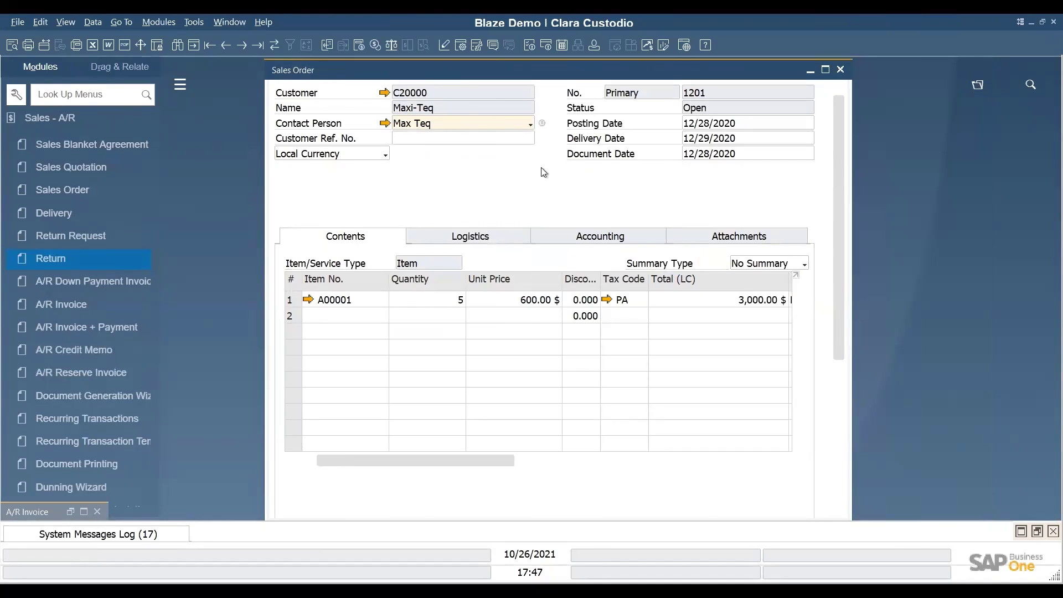
left_click_drag(839, 196, 841, 431)
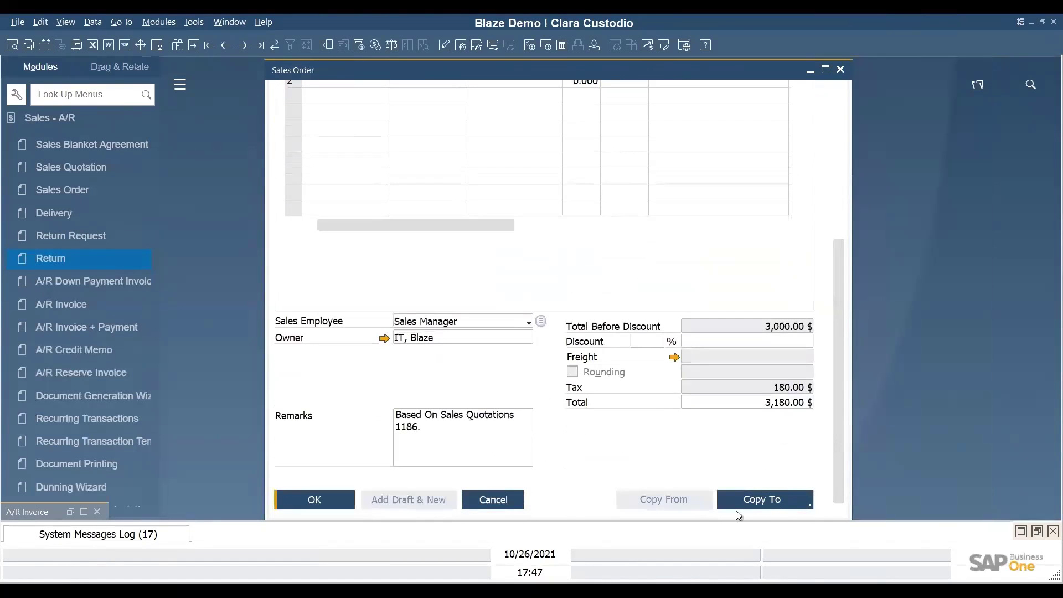
left_click(764, 506)
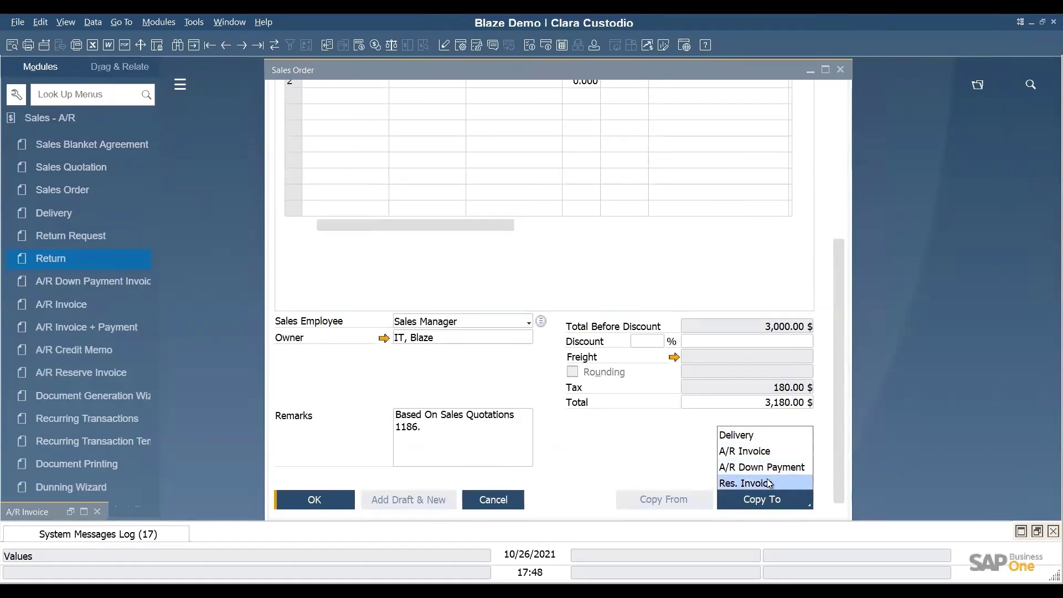
left_click(757, 440)
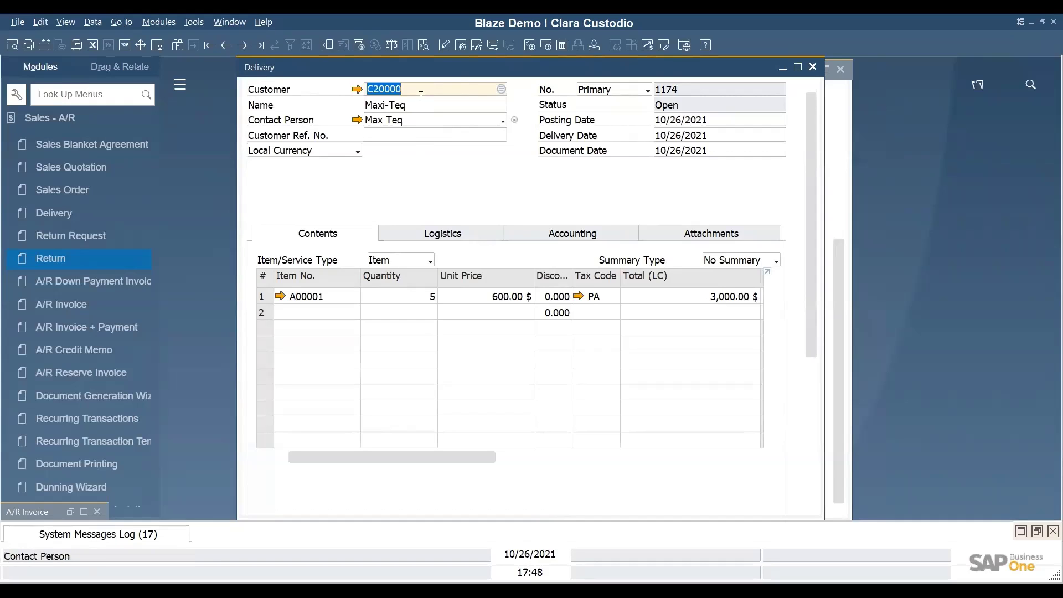
Step: Check the item quantity on the Maxi-Teq delivery, add the document with Add & New and confirm it
left_click(433, 304)
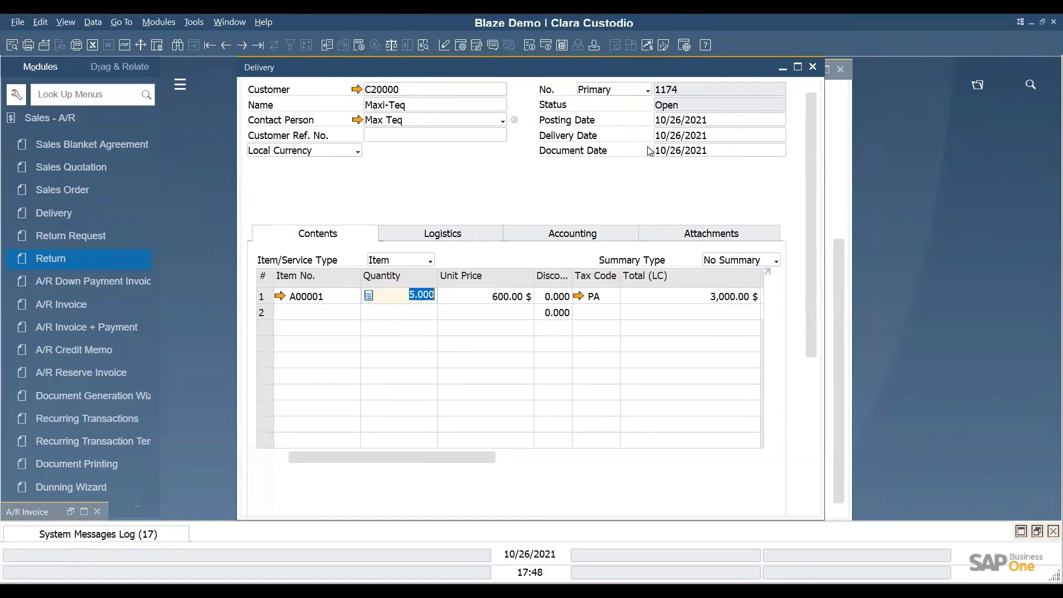
scroll(811, 282, "down", 1)
left_click_drag(812, 299, 829, 471)
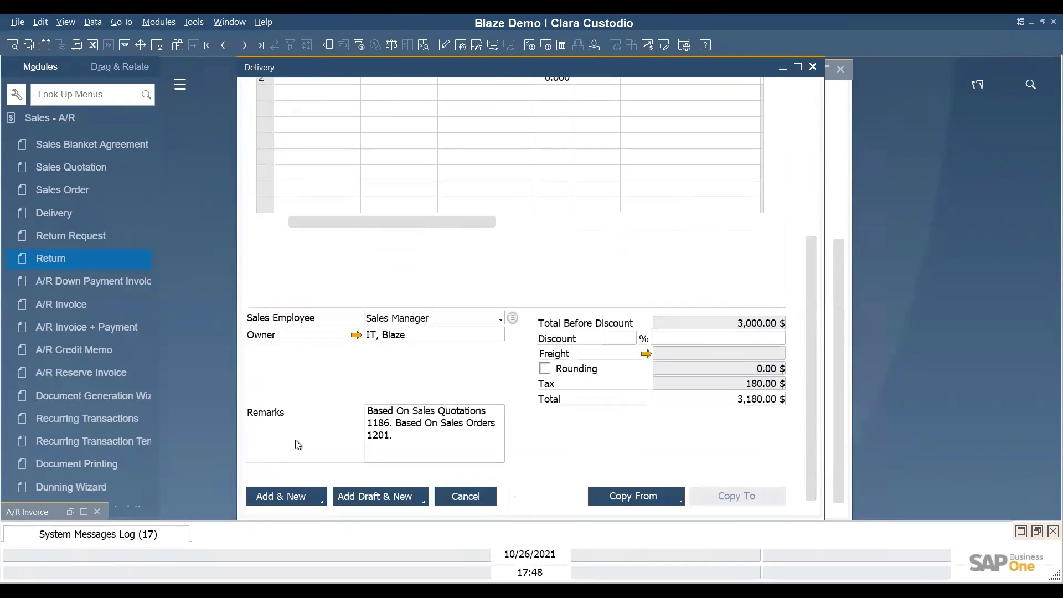
left_click(286, 498)
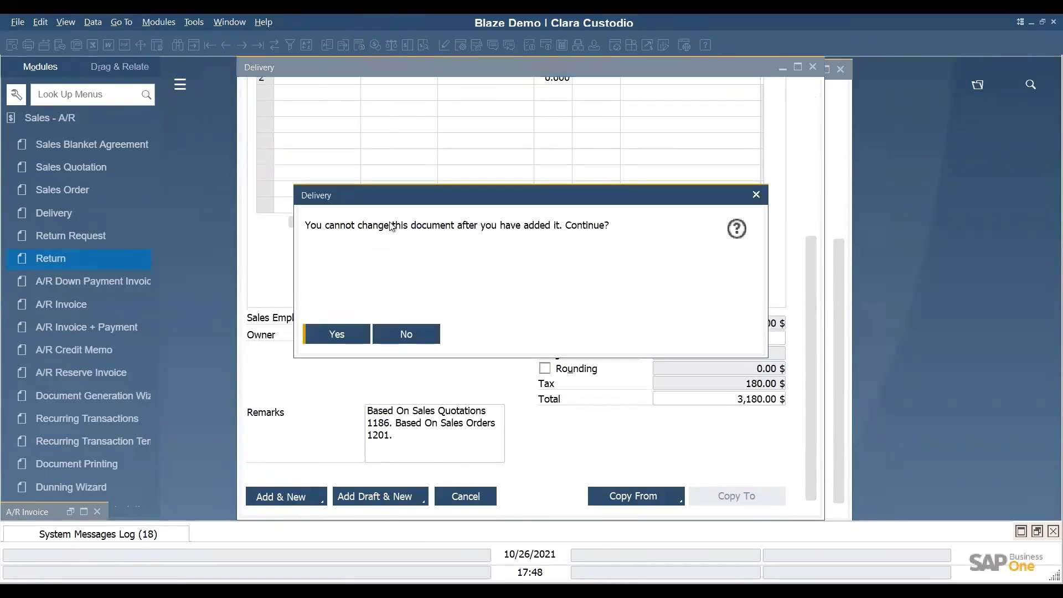
left_click(349, 338)
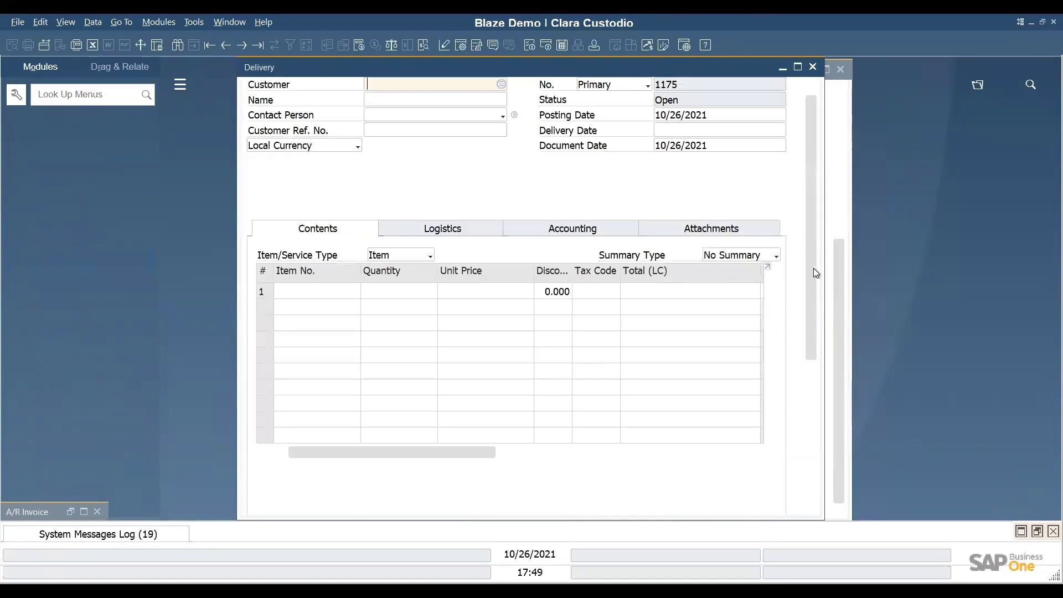
Step: Go back to the delivery just added and view its Relationship Map
left_click_drag(813, 284, 807, 242)
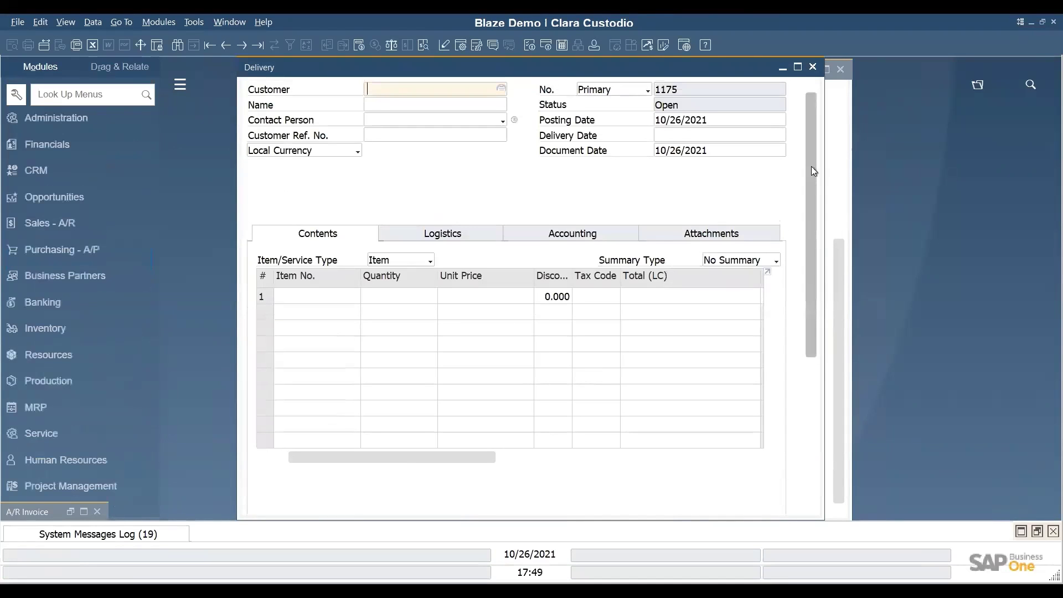
left_click(226, 47)
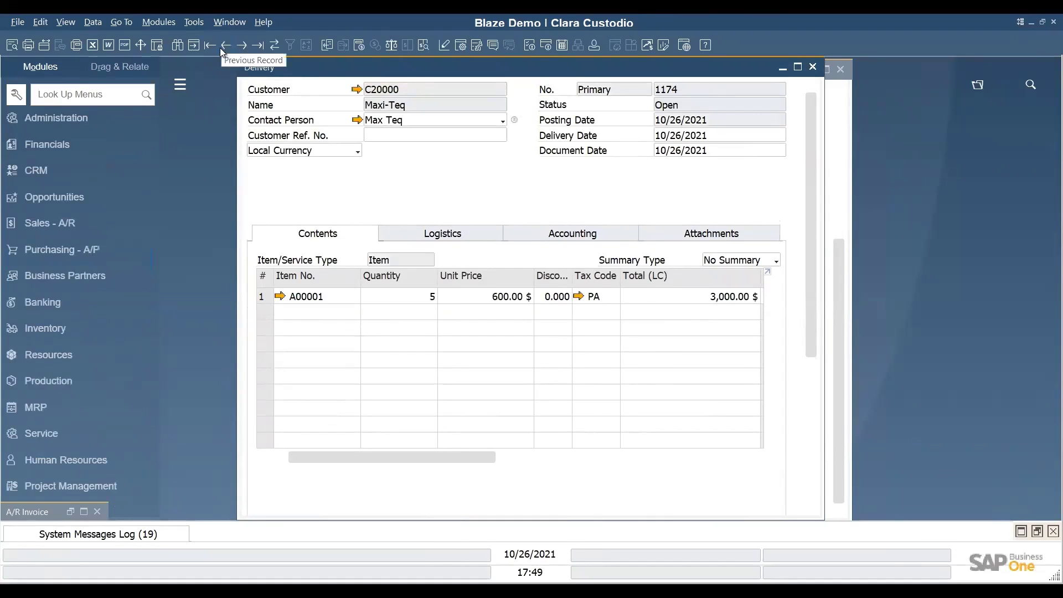
right_click(434, 182)
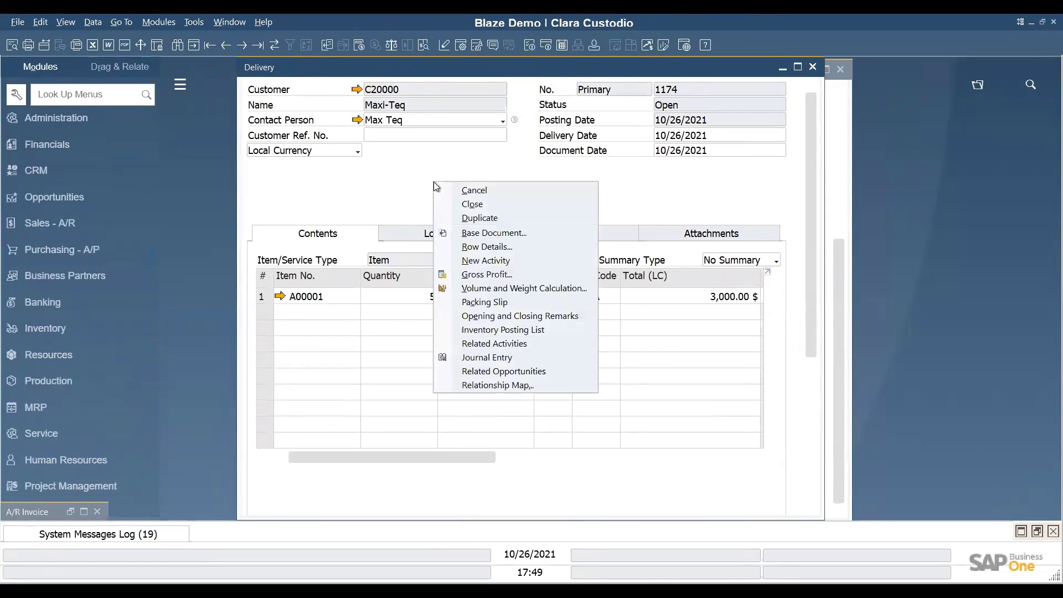
left_click(523, 386)
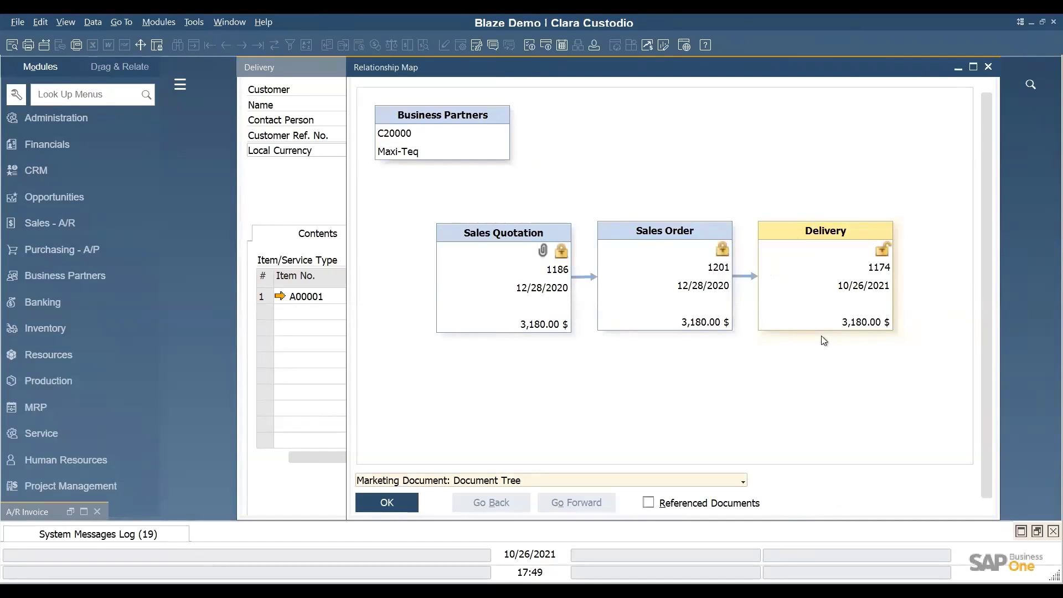
left_click(989, 66)
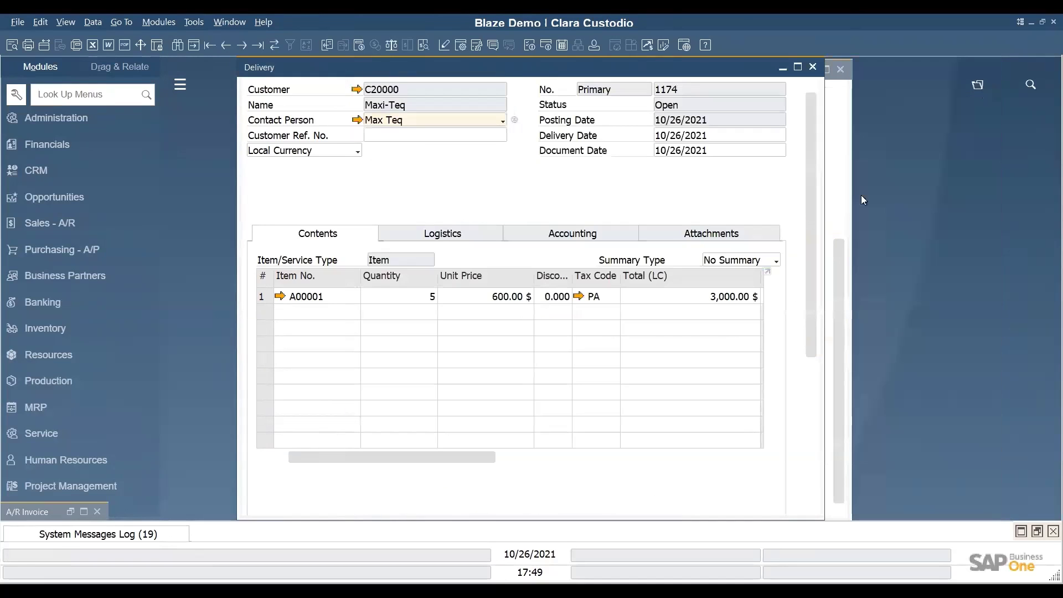
Step: Start a new A/R Invoice from Sales - A/R and select Maxi-Teq as the customer by name
left_click_drag(812, 224, 813, 463)
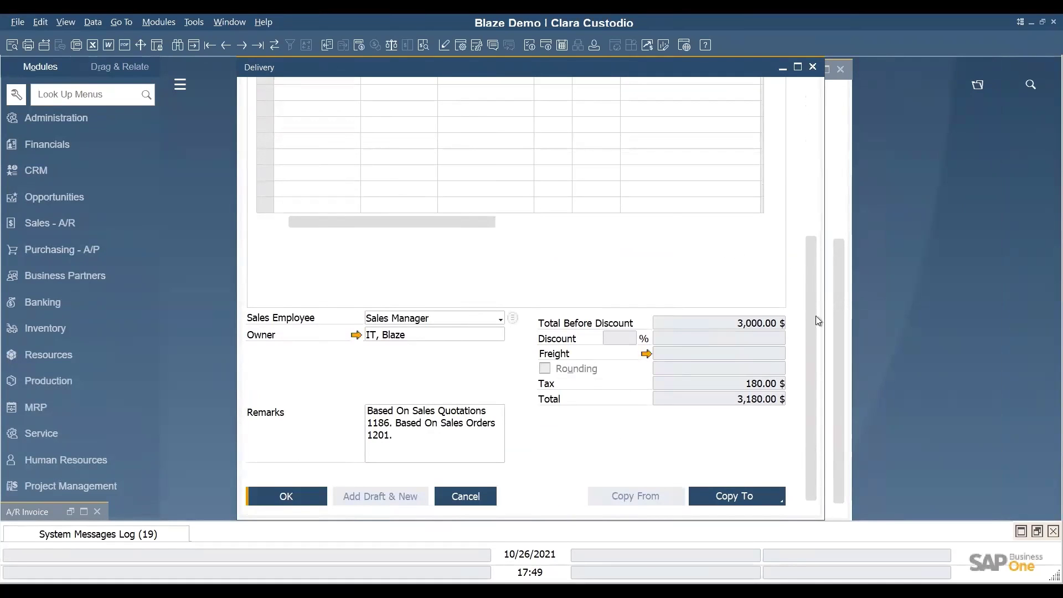
left_click_drag(809, 317, 805, 126)
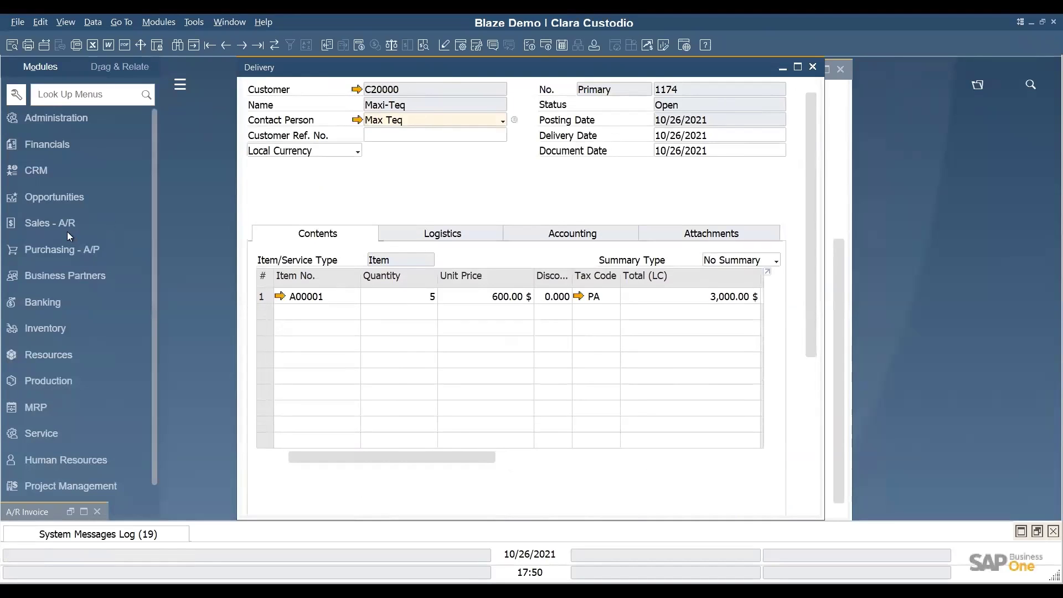
left_click(56, 222)
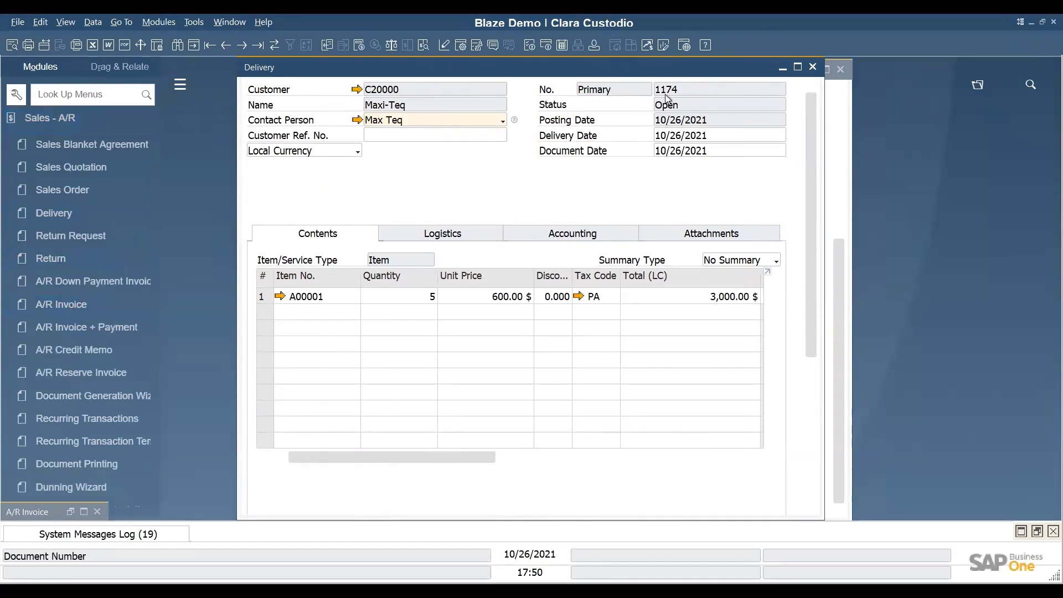
left_click(71, 304)
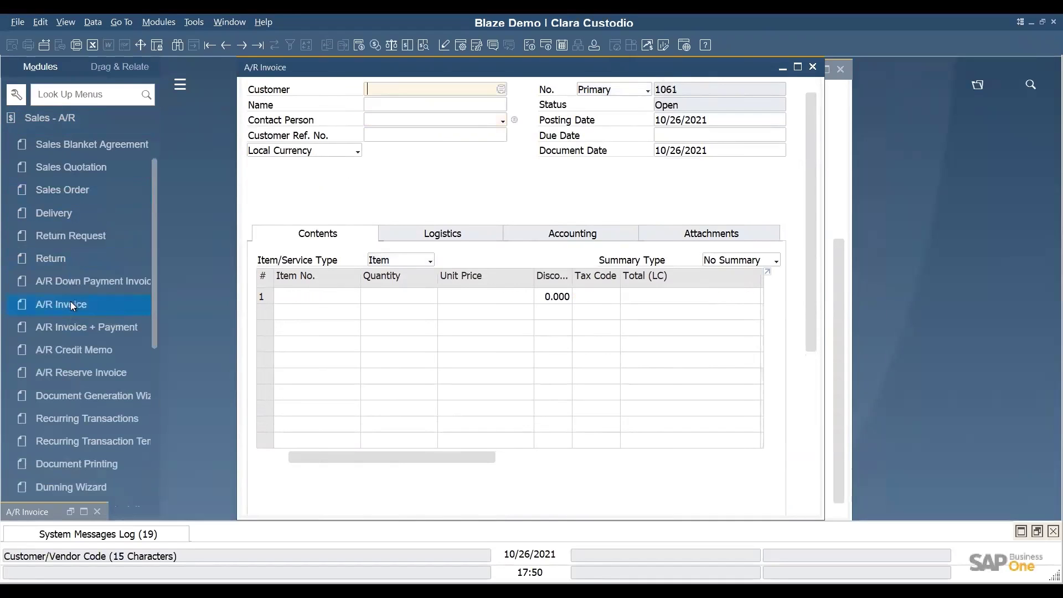
left_click(382, 104)
type("MAC")
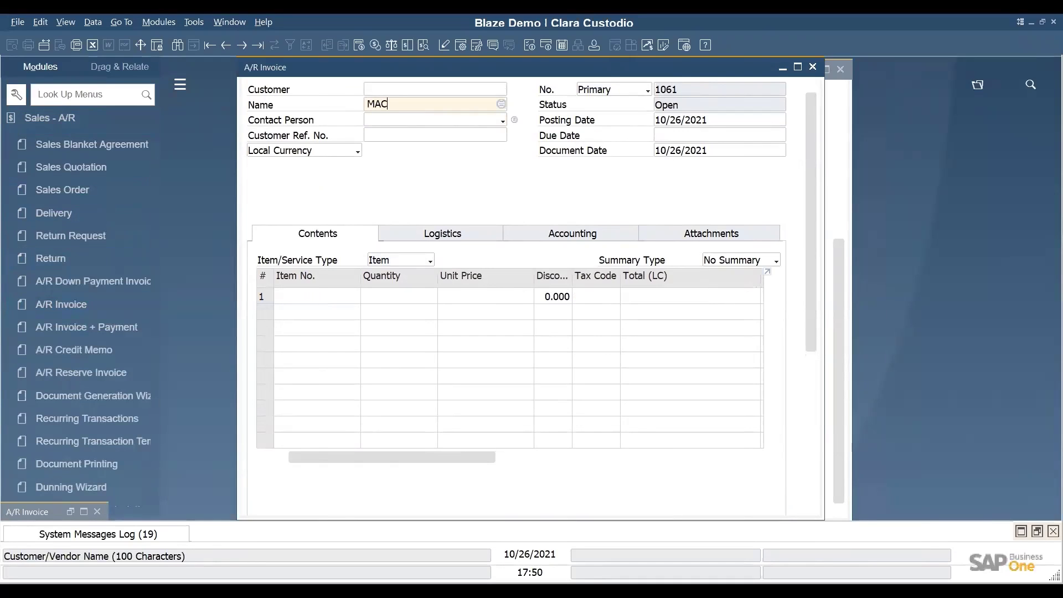
key("BackSpace")
type("XI")
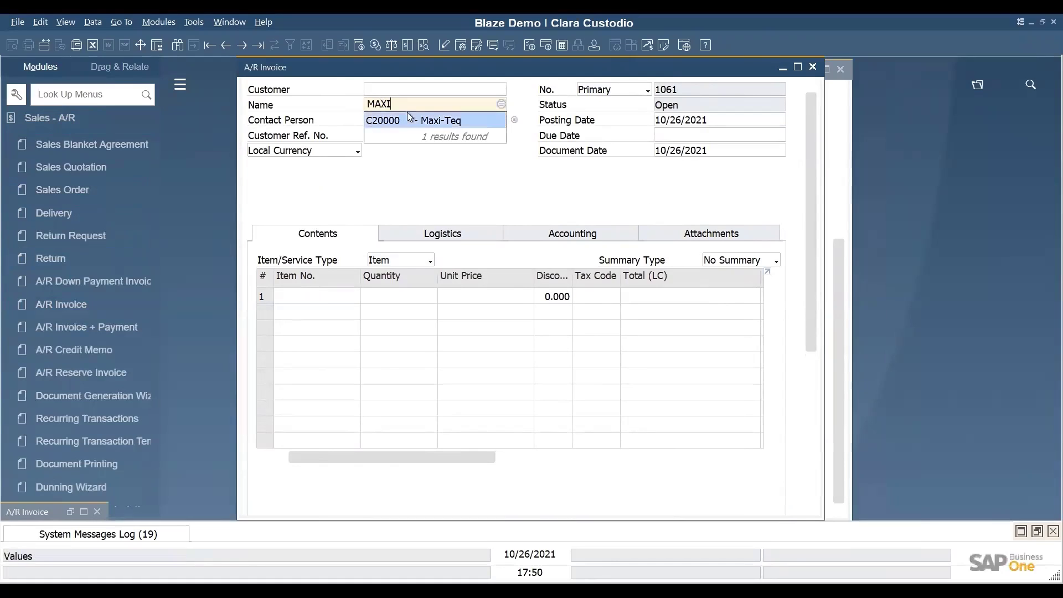
left_click(408, 119)
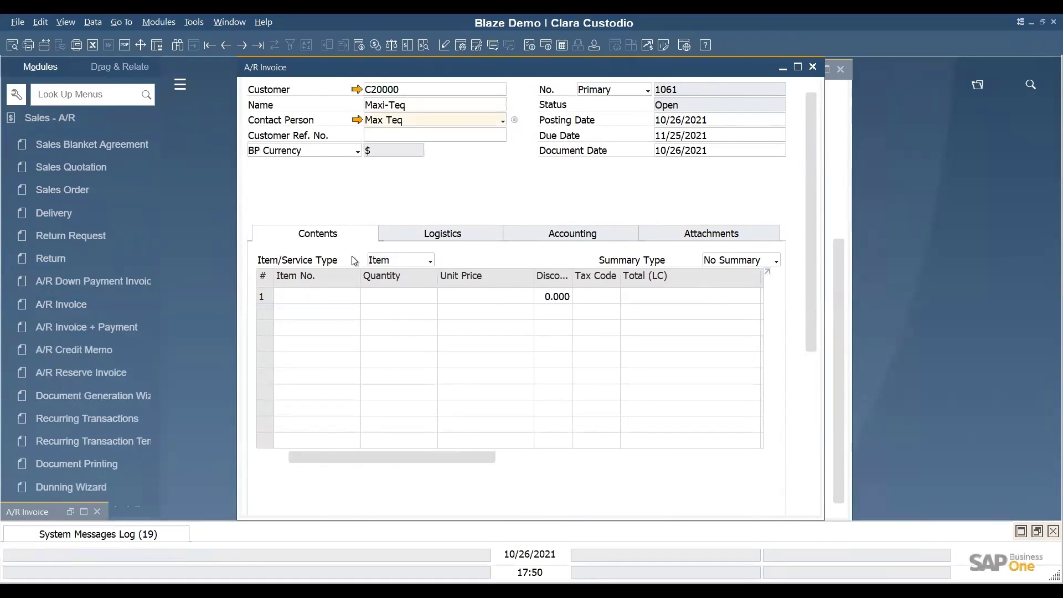
Step: Copy the Maxi-Teq delivery into the A/R Invoice, using the current exchange rate and drawing all data
left_click(299, 307)
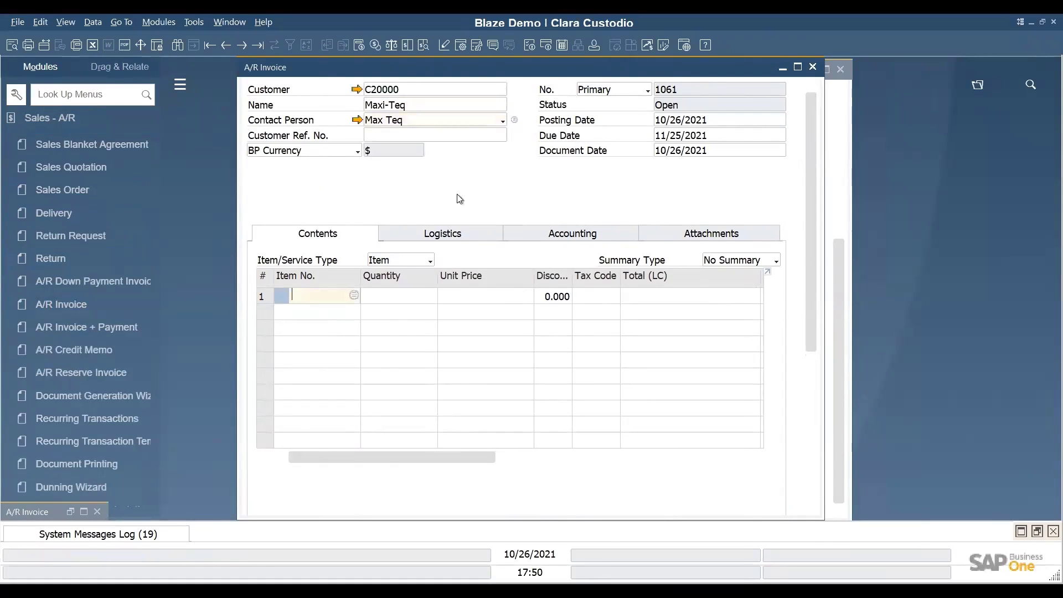
left_click_drag(647, 71, 754, 78)
left_click_drag(962, 170, 952, 416)
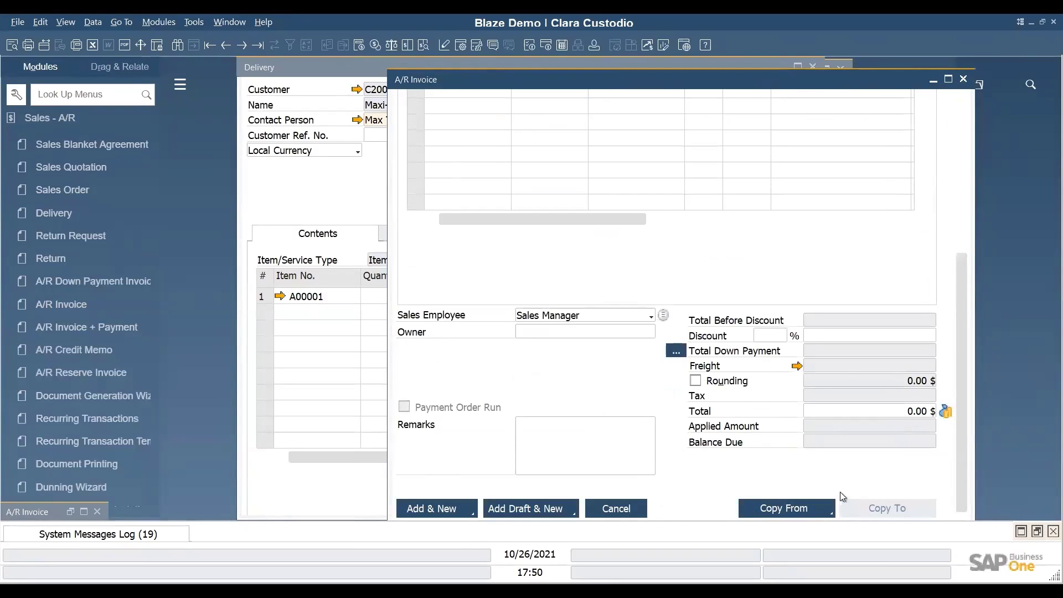
left_click(786, 509)
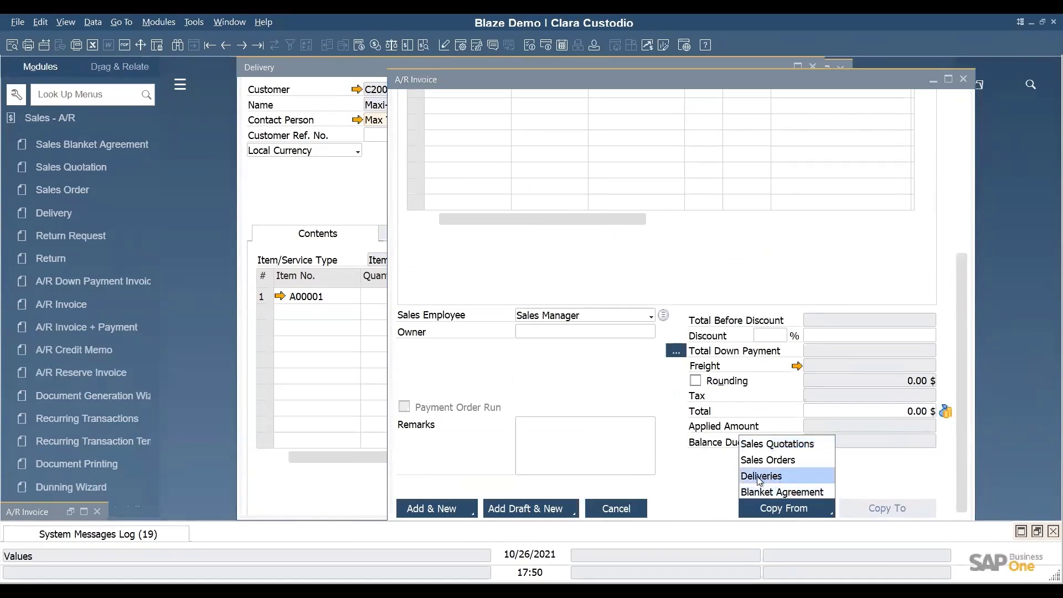
left_click(771, 478)
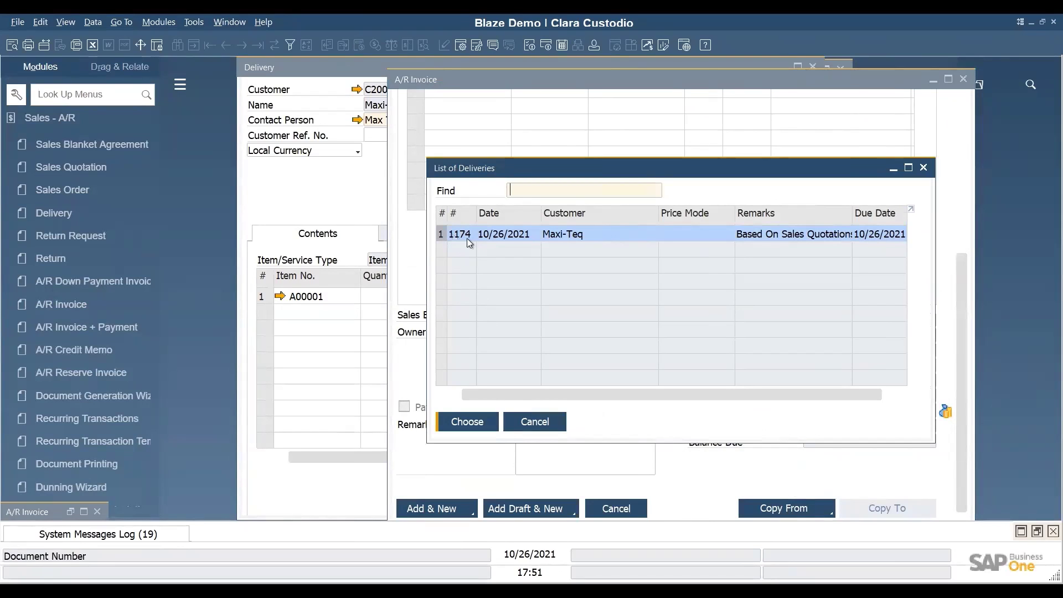
left_click(476, 424)
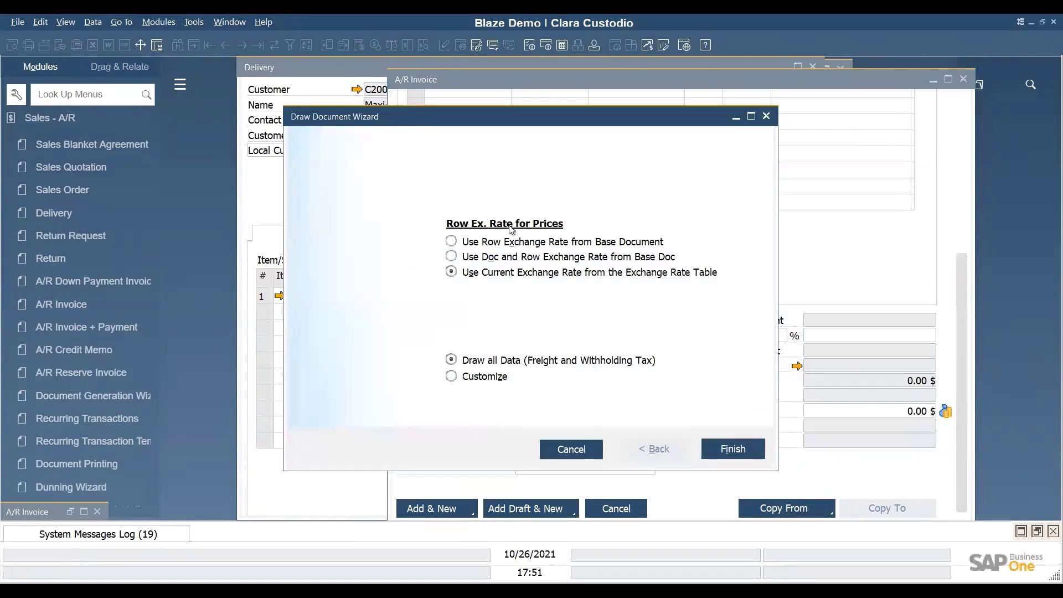
left_click(734, 449)
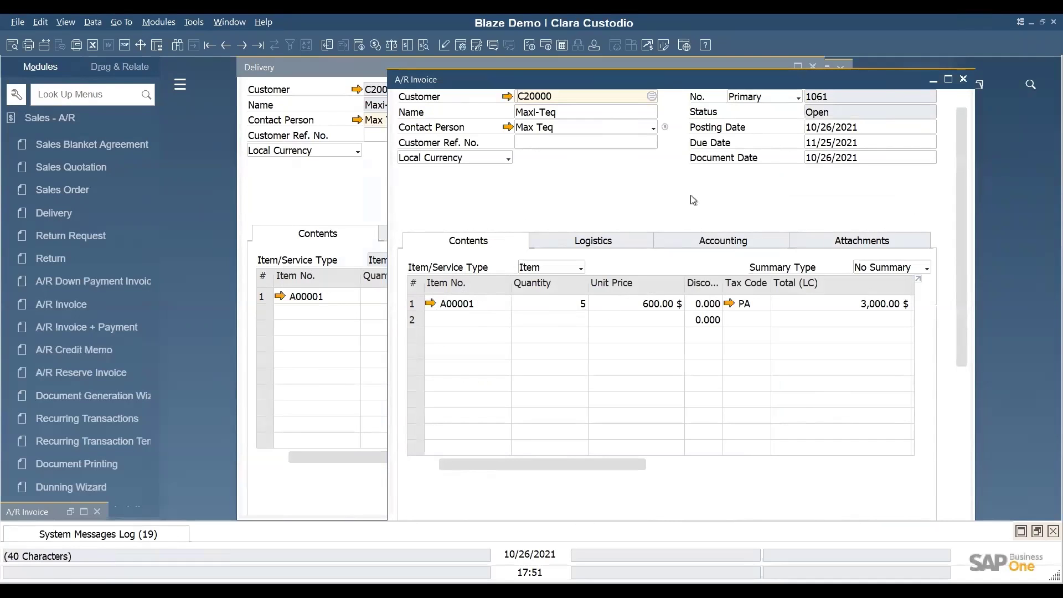
Step: Add and confirm the A/R Invoice, and close the invoice and delivery windows
left_click_drag(961, 159, 976, 375)
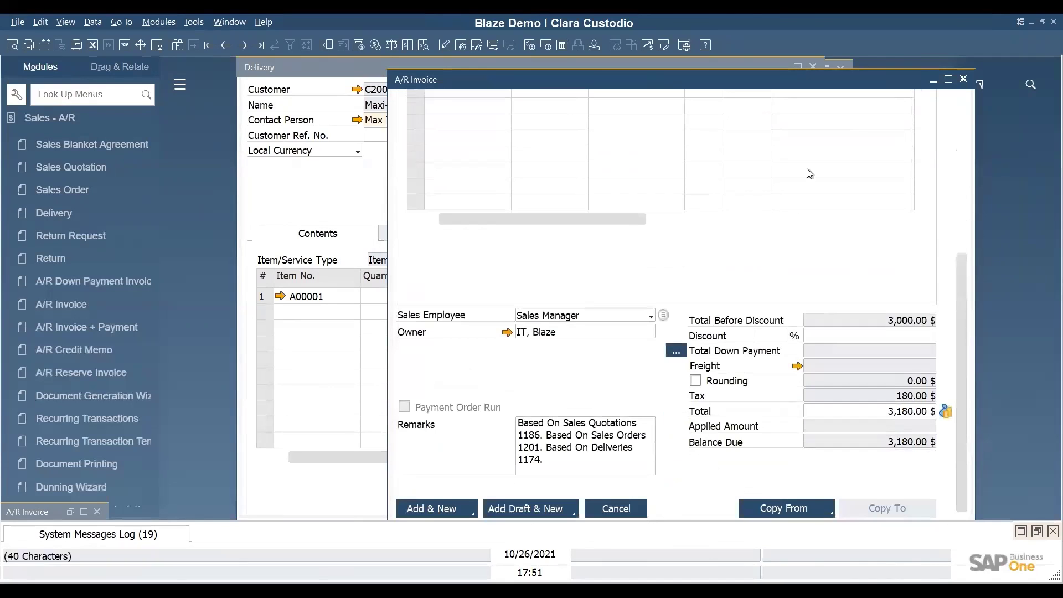
left_click(438, 510)
left_click(336, 334)
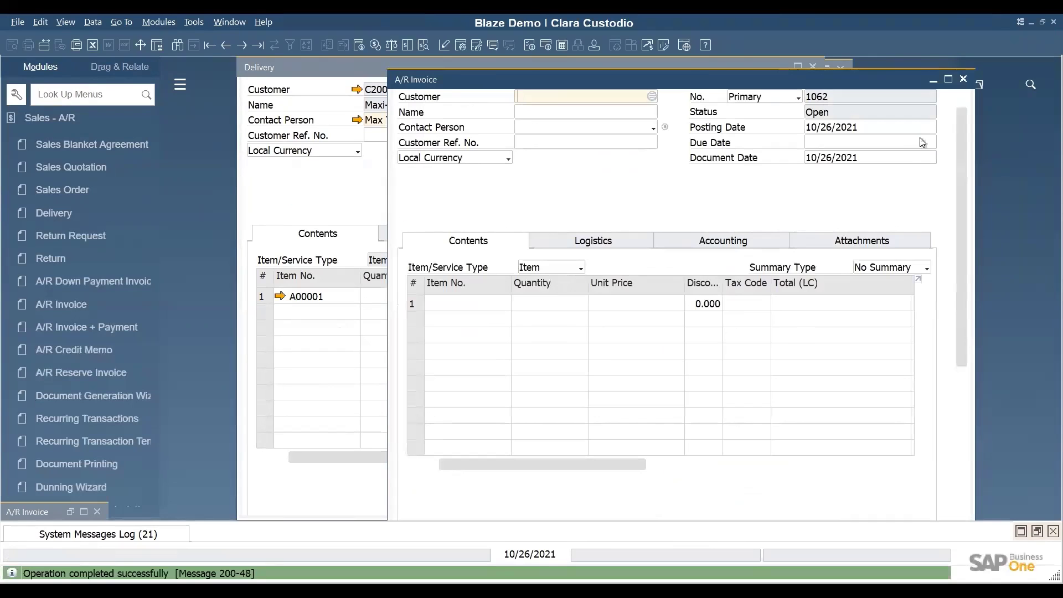
left_click(964, 79)
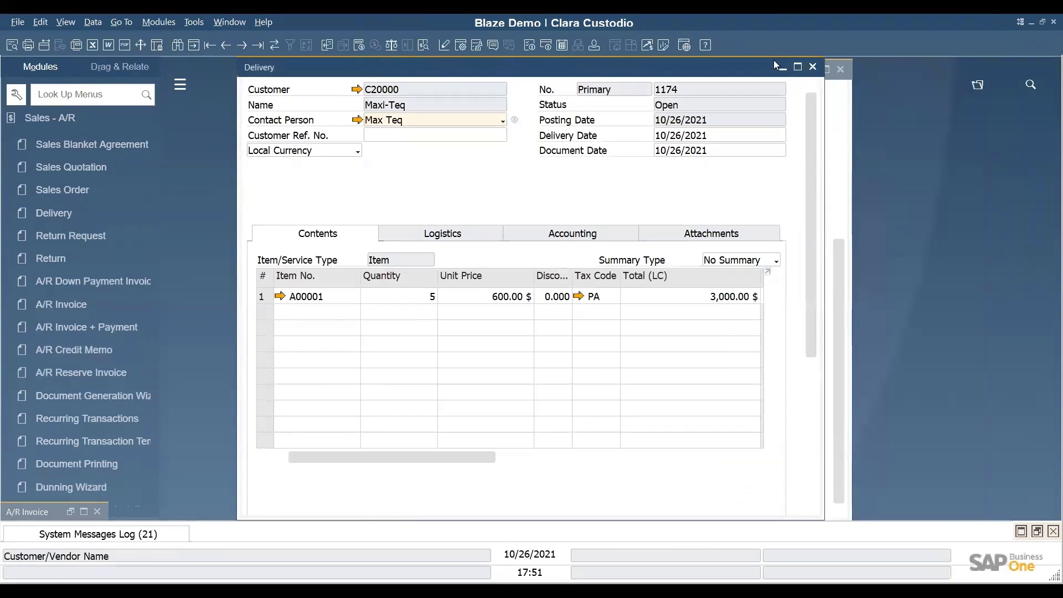
left_click(814, 67)
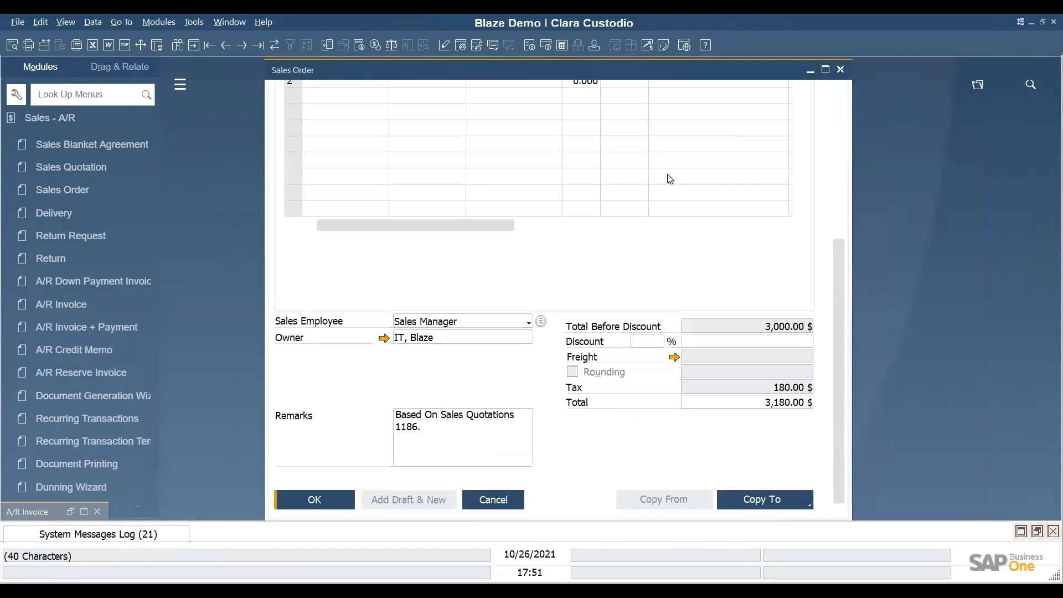
Step: Open the sales order's Relationship Map in a maximized window and open the A/R Invoice from it
left_click_drag(838, 323, 839, 104)
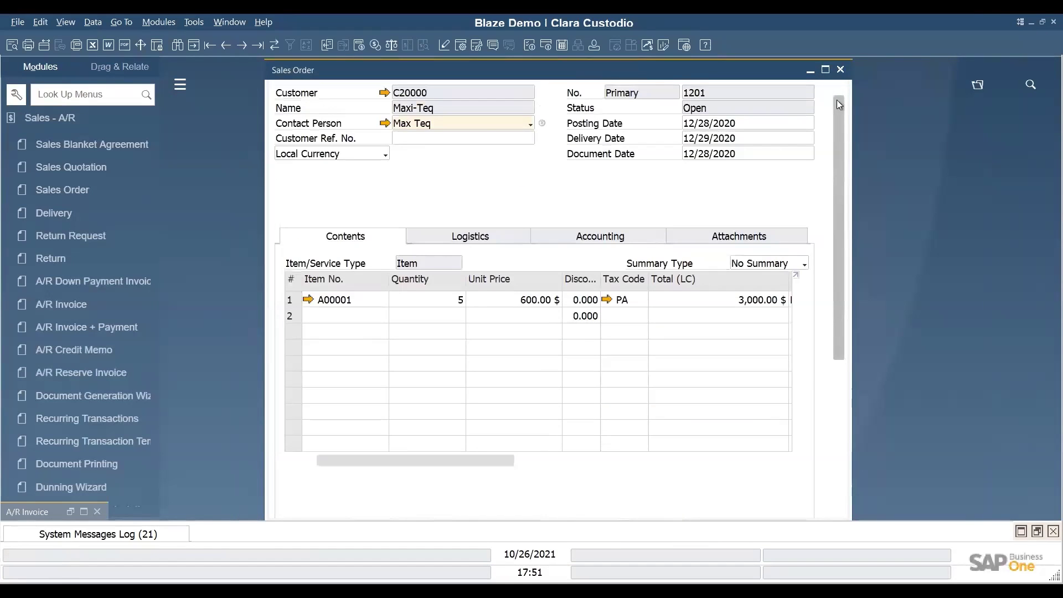
right_click(514, 186)
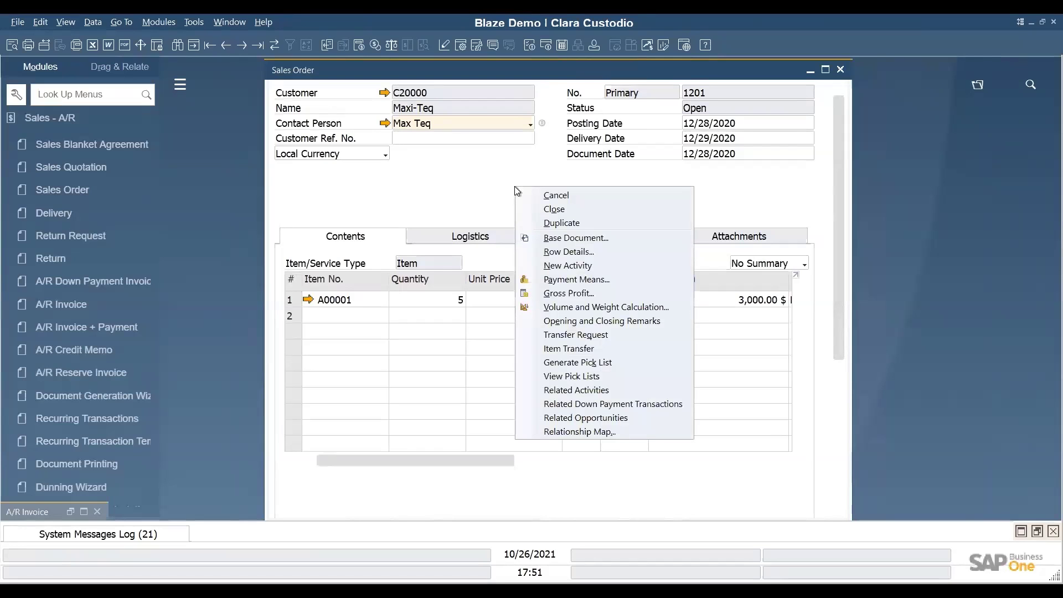
left_click(580, 432)
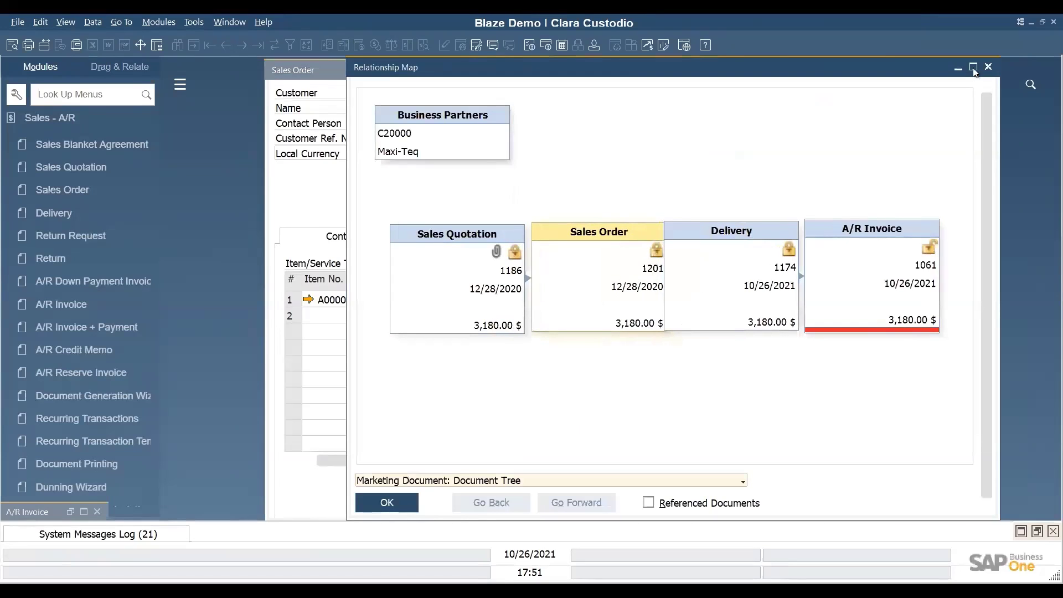
left_click(974, 68)
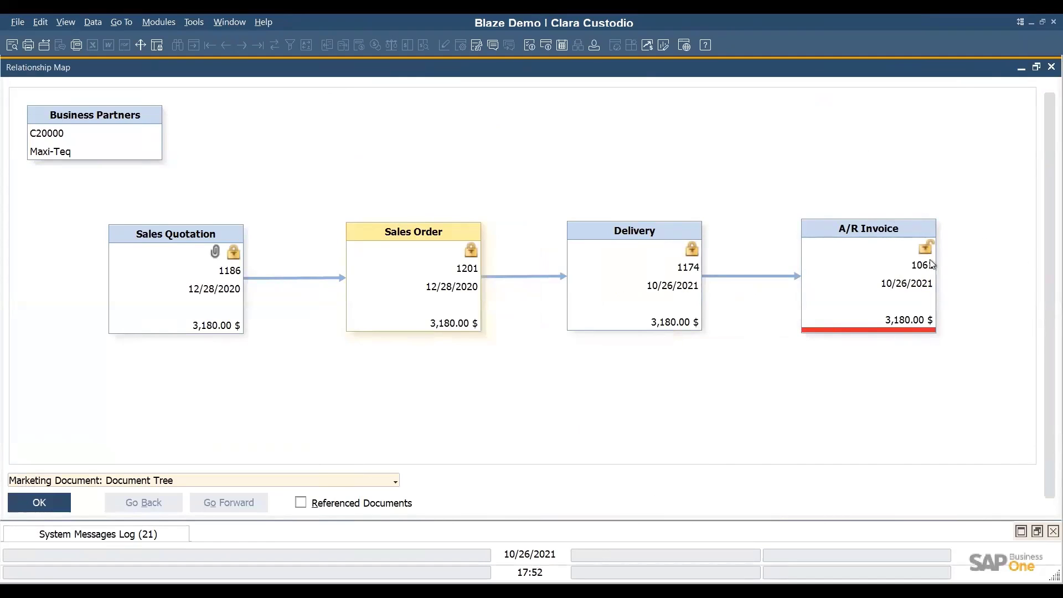
double_click(857, 274)
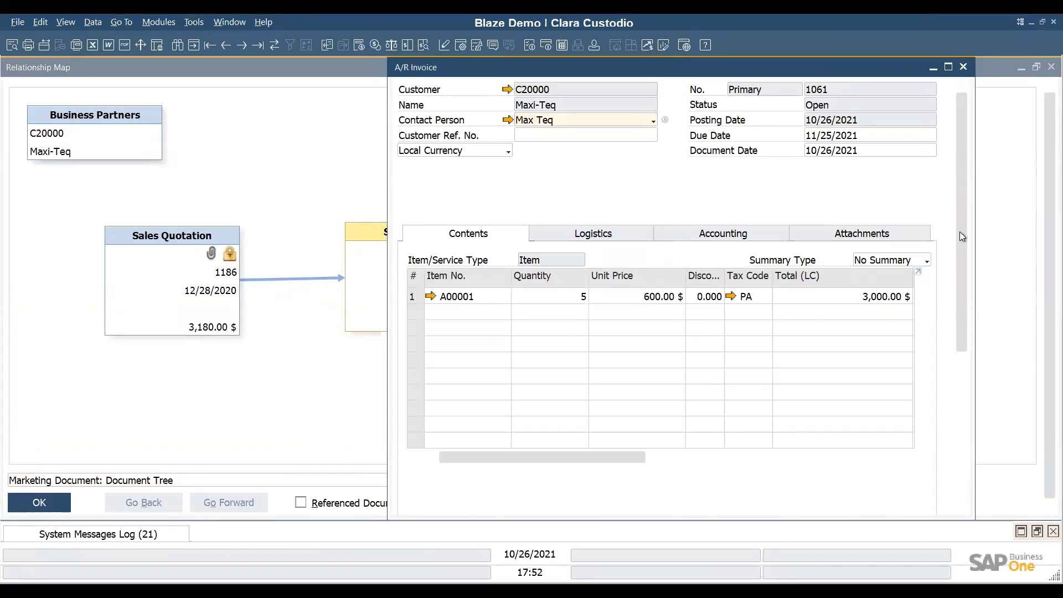
Step: Open the payment means for the A/R Invoice total, fill the check amount with the full balance of 3,116.40 $, and accept it
scroll(968, 280, "down", 1)
scroll(968, 281, "down", 5)
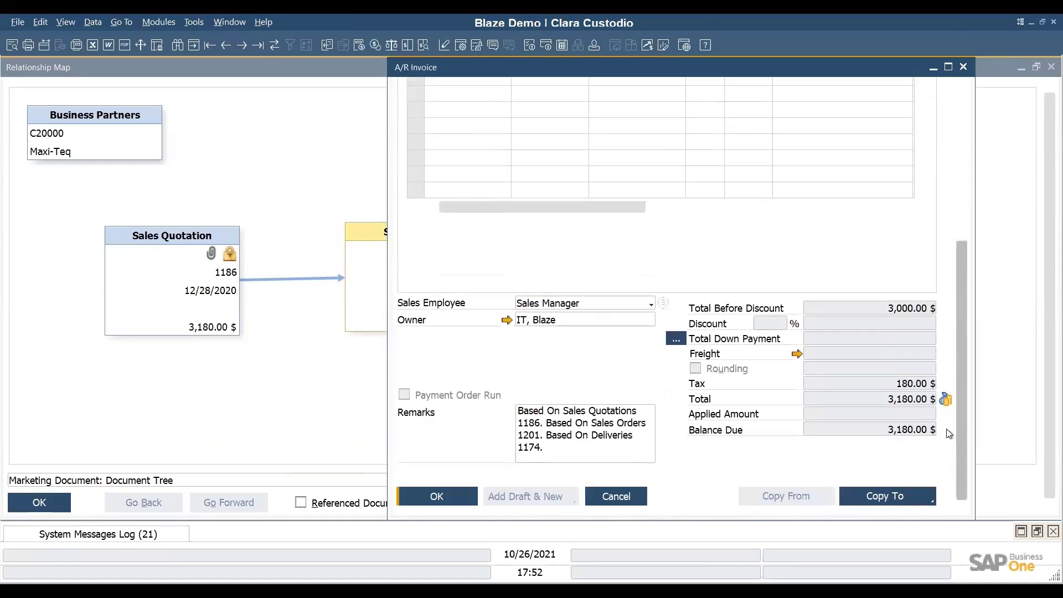
left_click(946, 401)
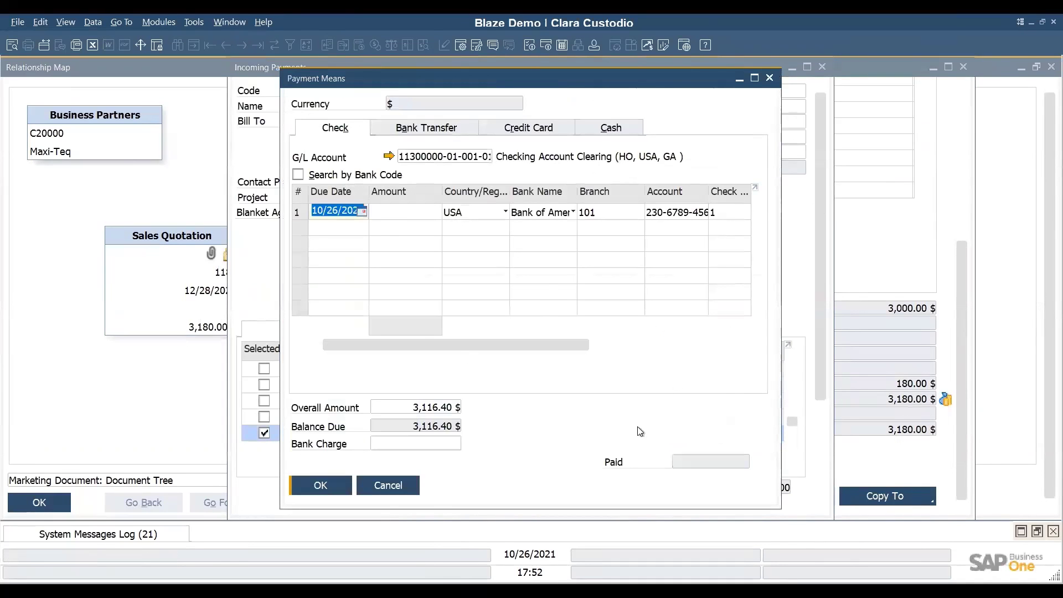
left_click(688, 461)
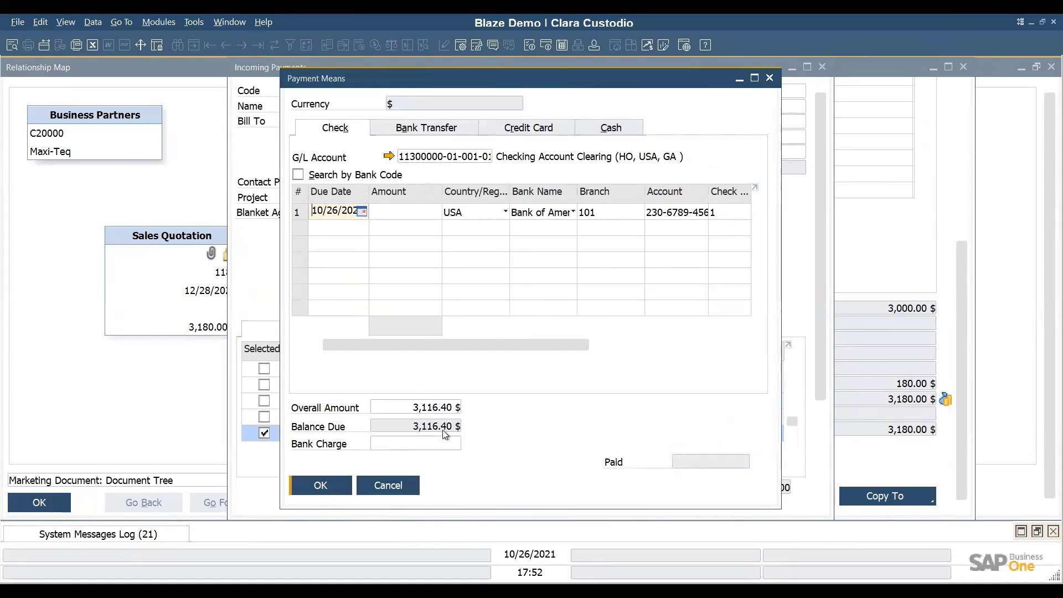
left_click(408, 213)
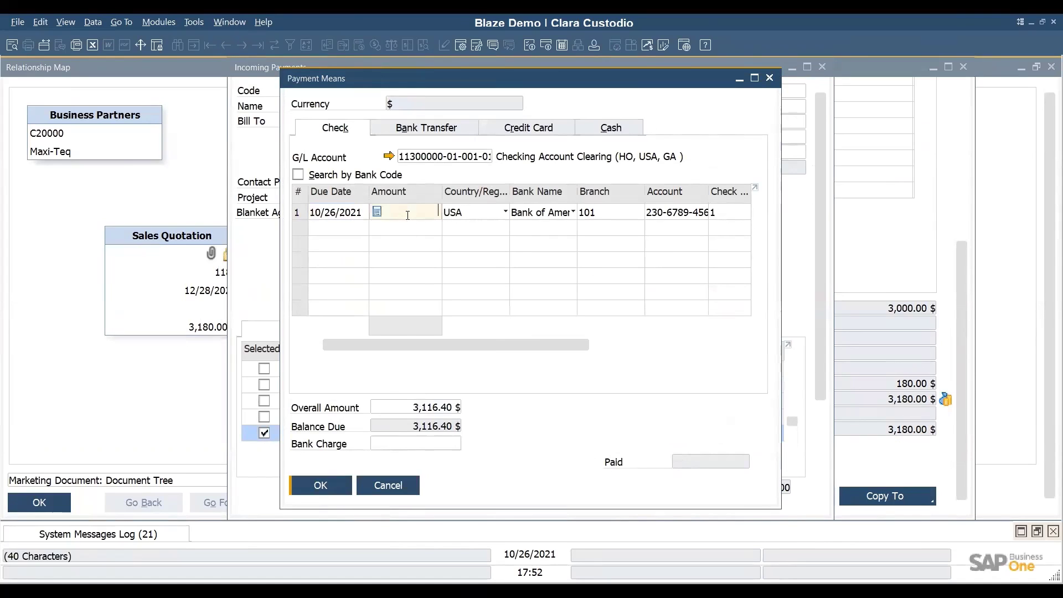
key("ctrl+b")
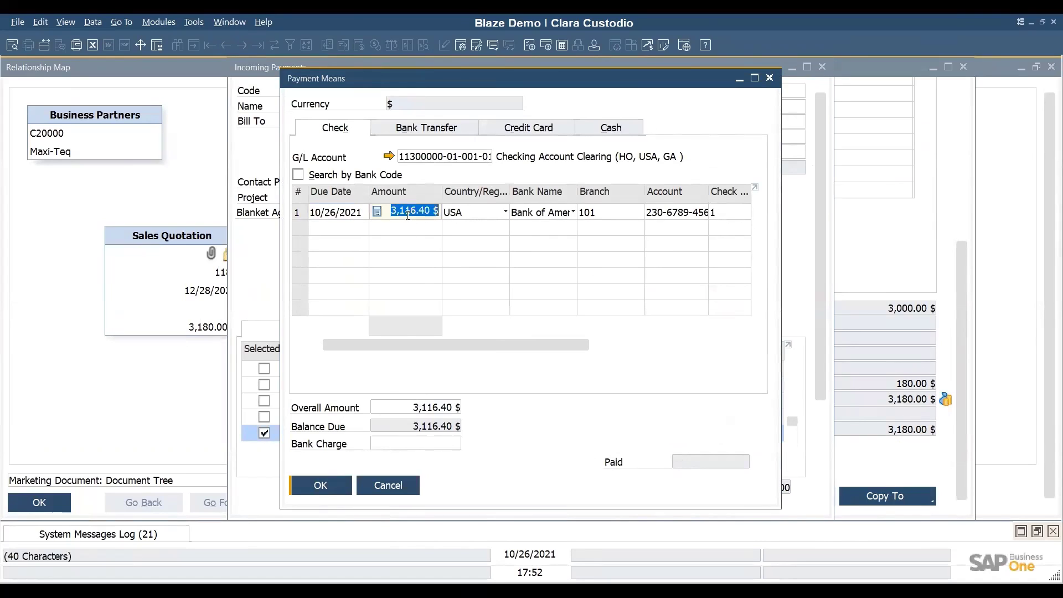
left_click(330, 486)
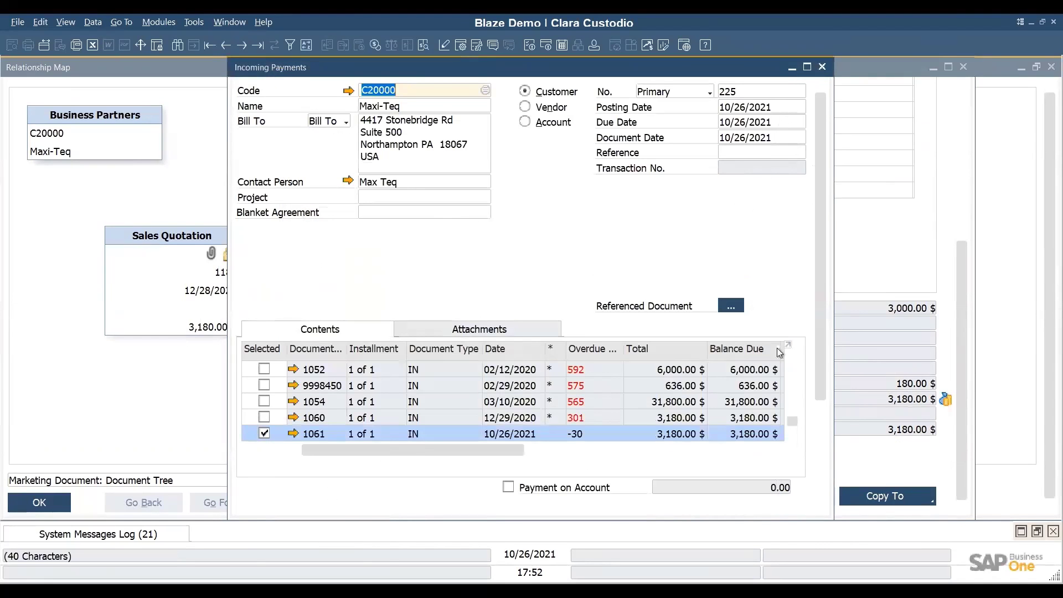
Step: Add and confirm the Incoming Payment for the Maxi-Teq invoice, and close the payment window
scroll(831, 410, "down", 5)
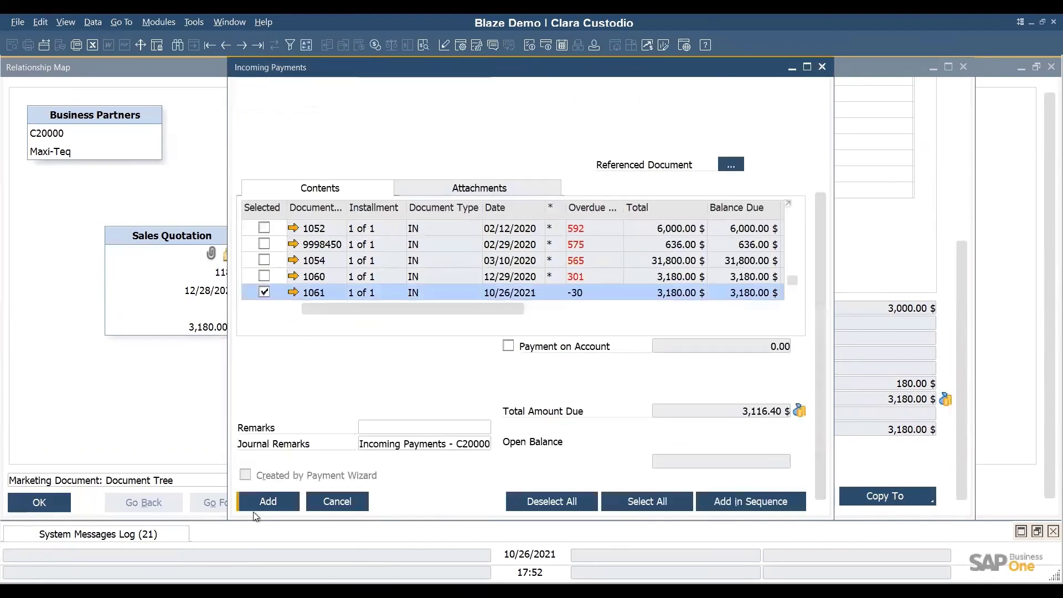
left_click(269, 502)
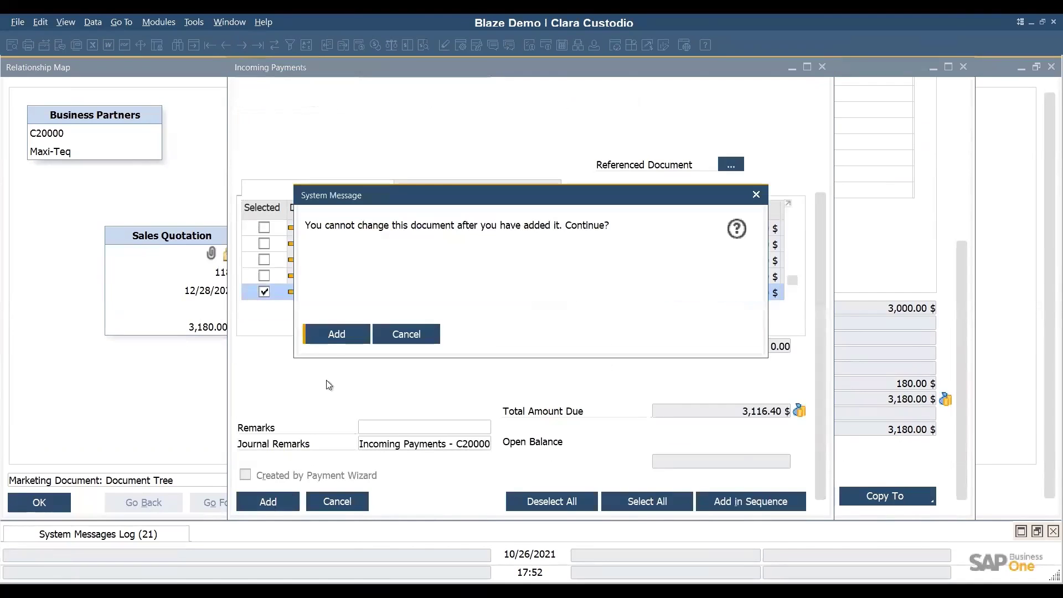
left_click(346, 336)
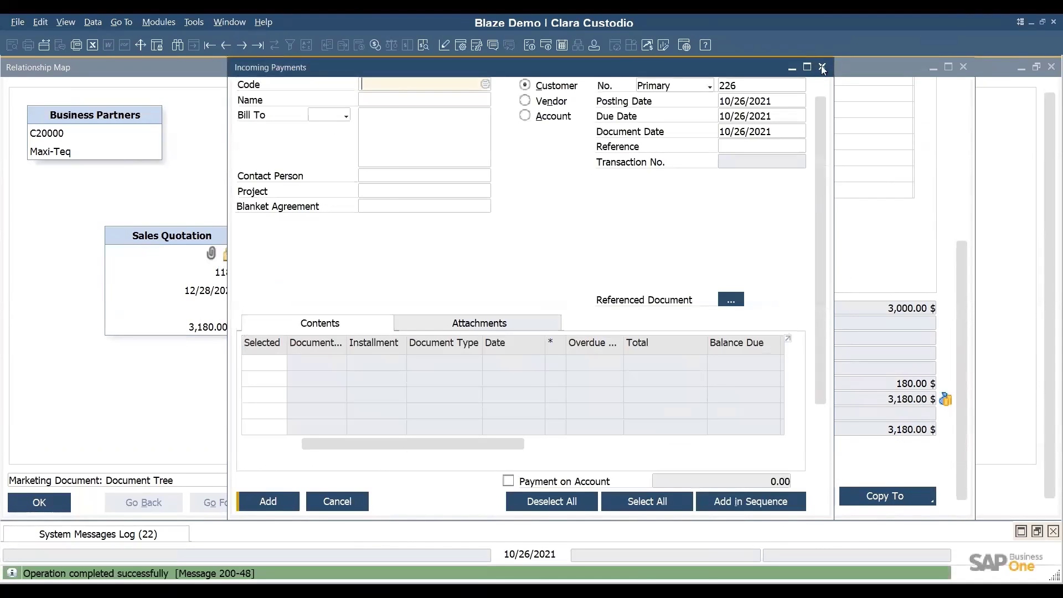
left_click(821, 66)
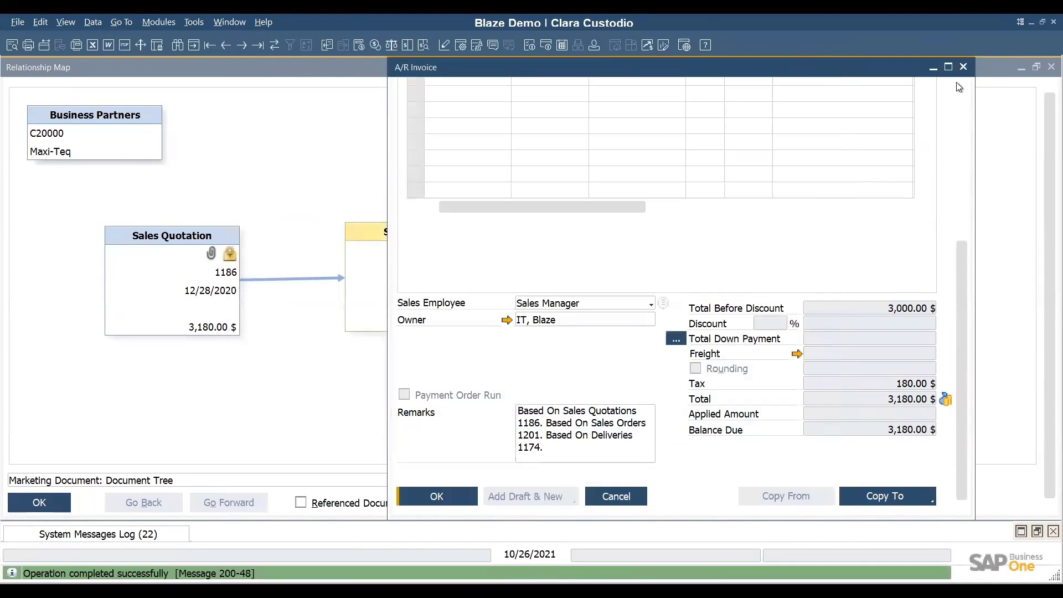
Step: Close the A/R Invoice and the Relationship Map, and reopen the map from the Maxi-Teq sales order
left_click(963, 67)
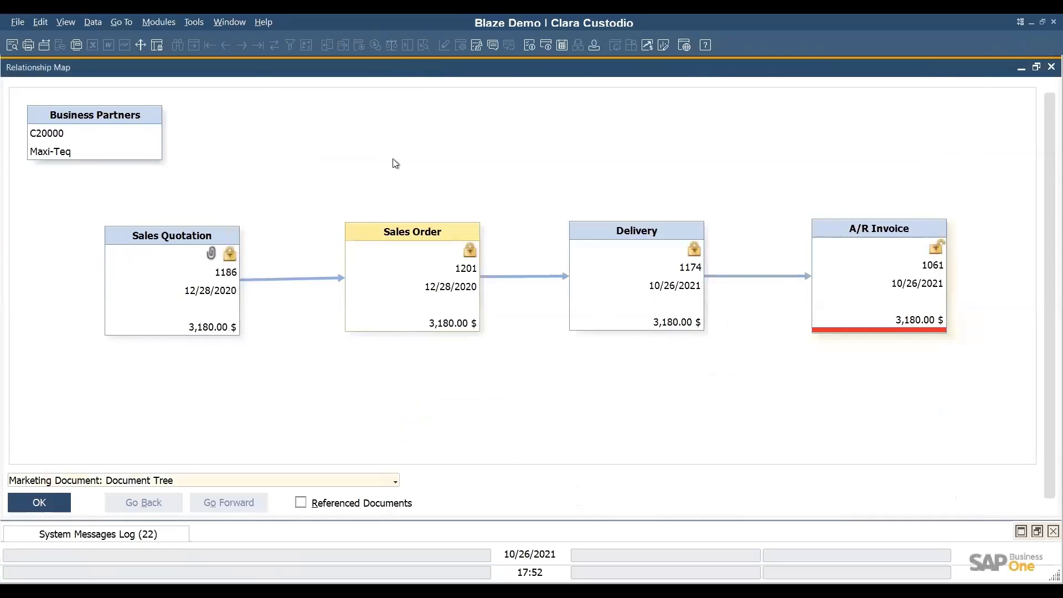
left_click(1050, 67)
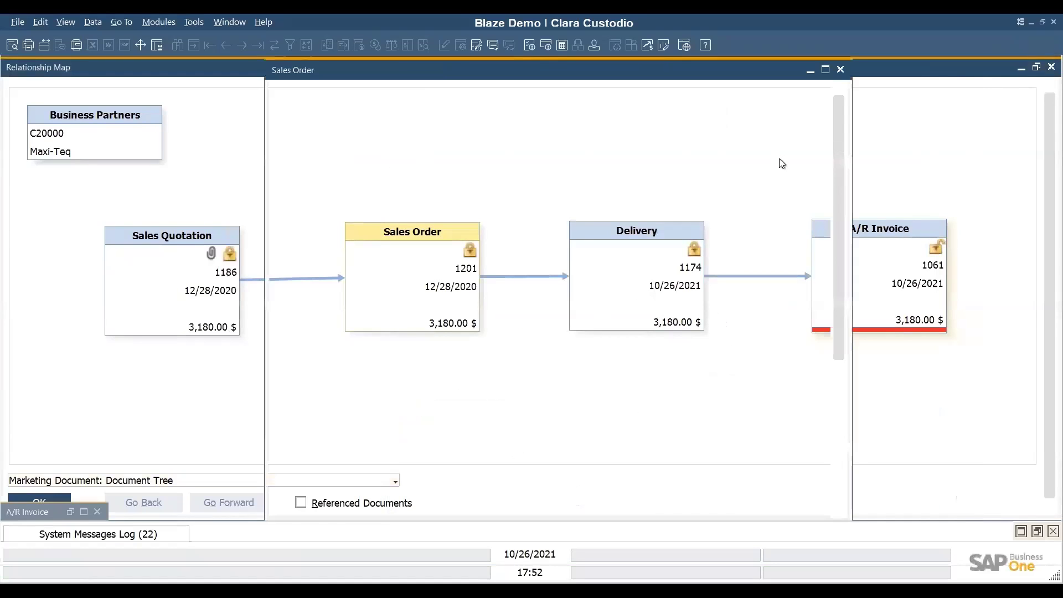
right_click(537, 193)
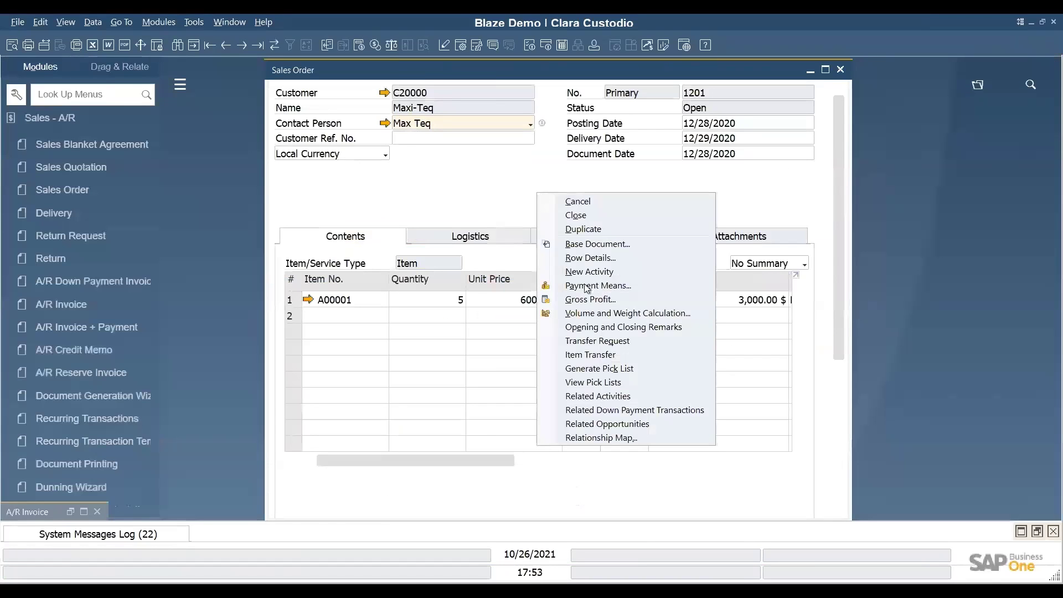
left_click(624, 438)
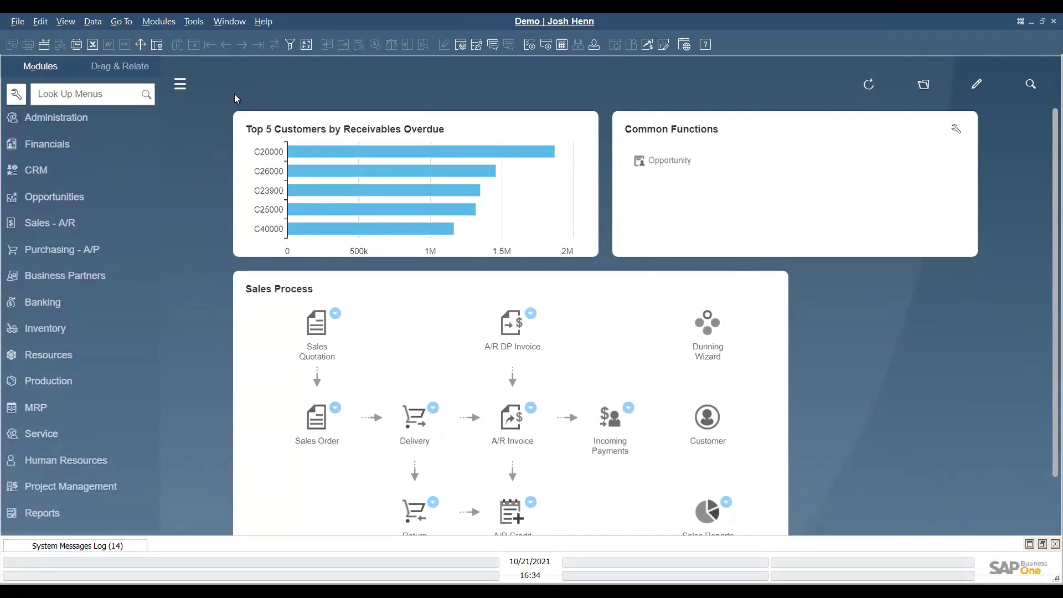
Step: Start a new Sales Quotation and choose Alfa Group (A00001) as the customer
left_click(319, 331)
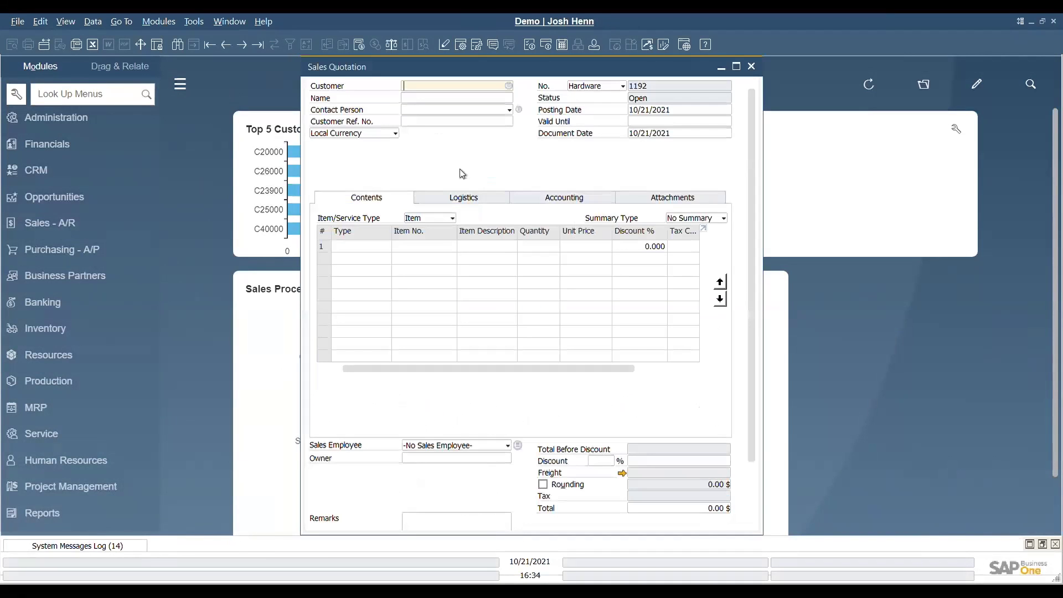
left_click(510, 87)
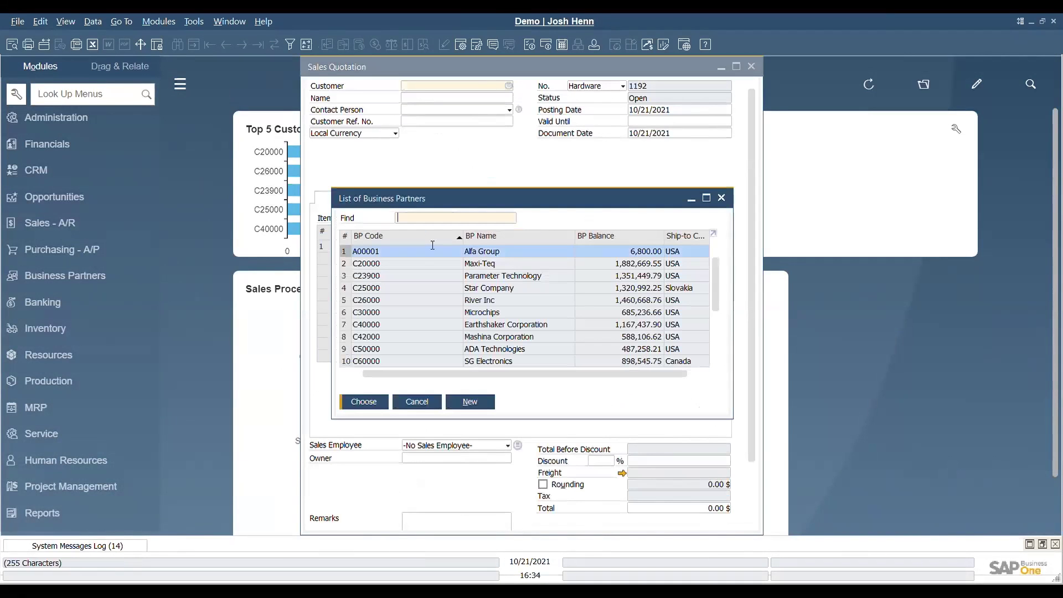
left_click(378, 404)
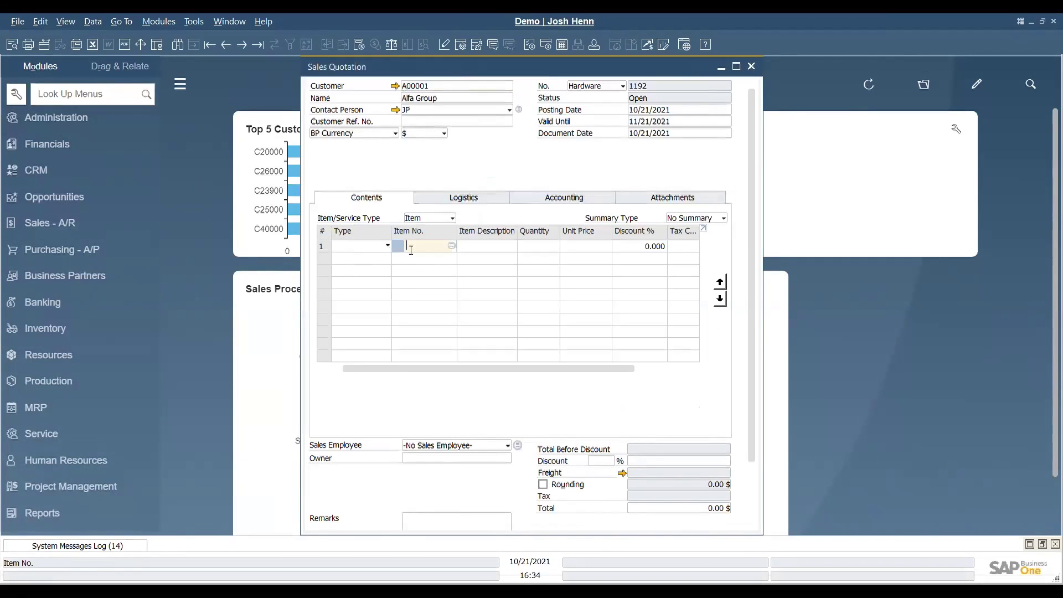
Step: Add item A00001, J.B. Officeprint 1420, to the quotation, save it as a draft, and close the window
left_click(452, 246)
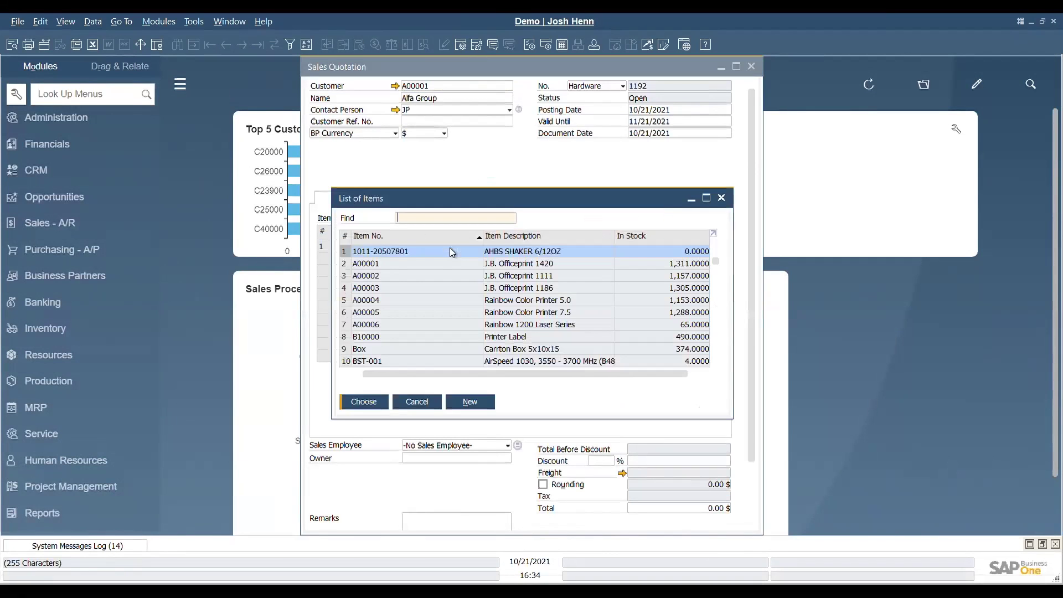
left_click(410, 263)
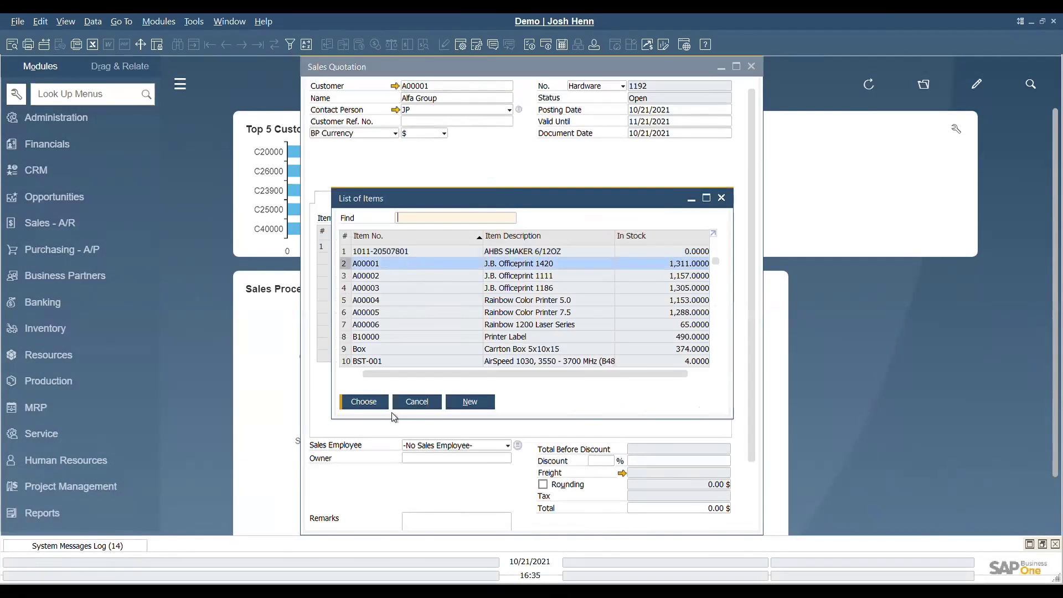
left_click(377, 400)
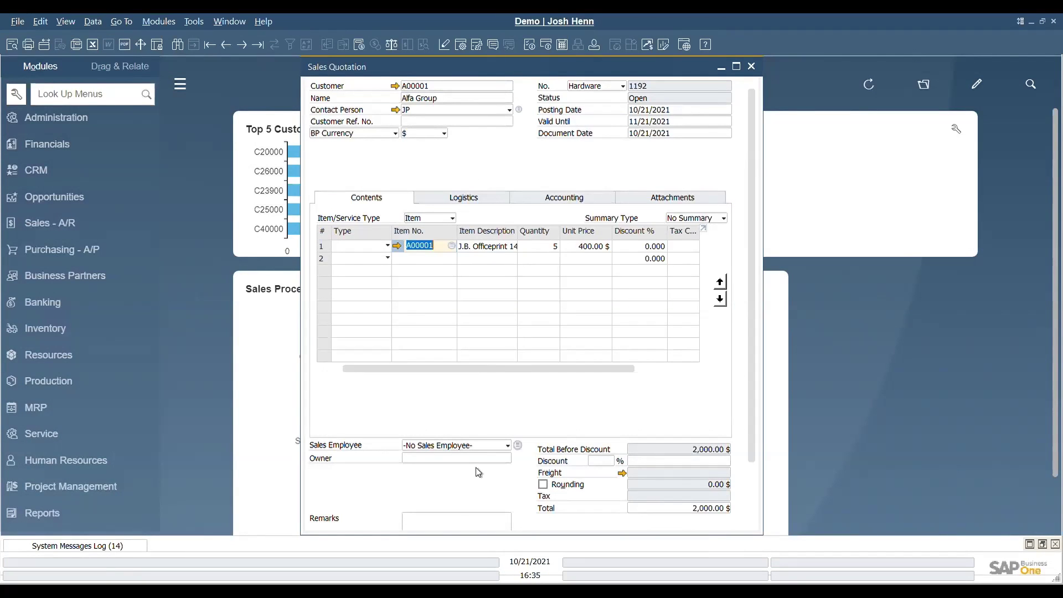
key("ctrl+s")
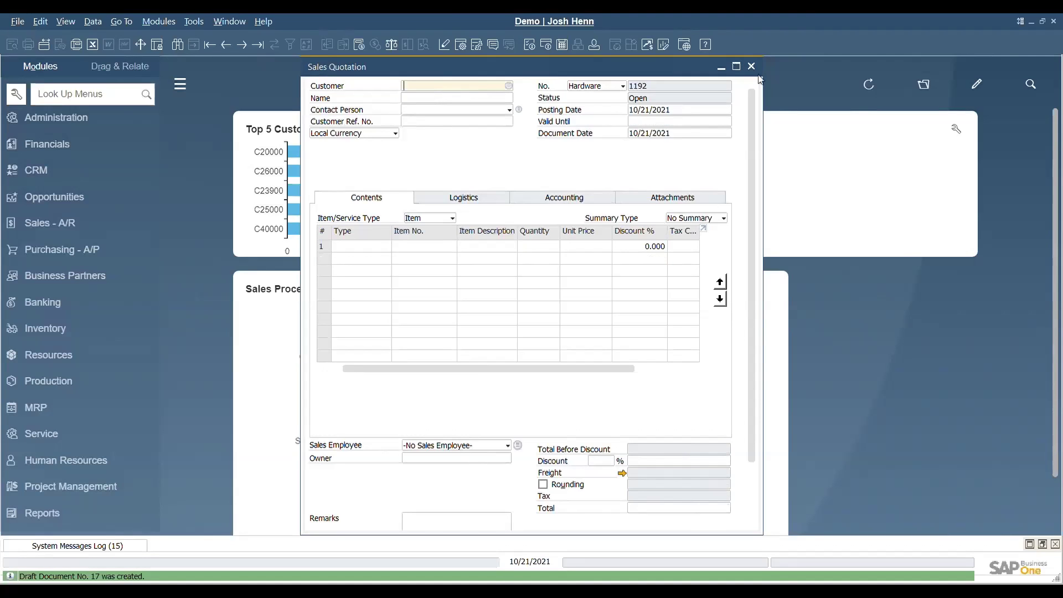
left_click(751, 67)
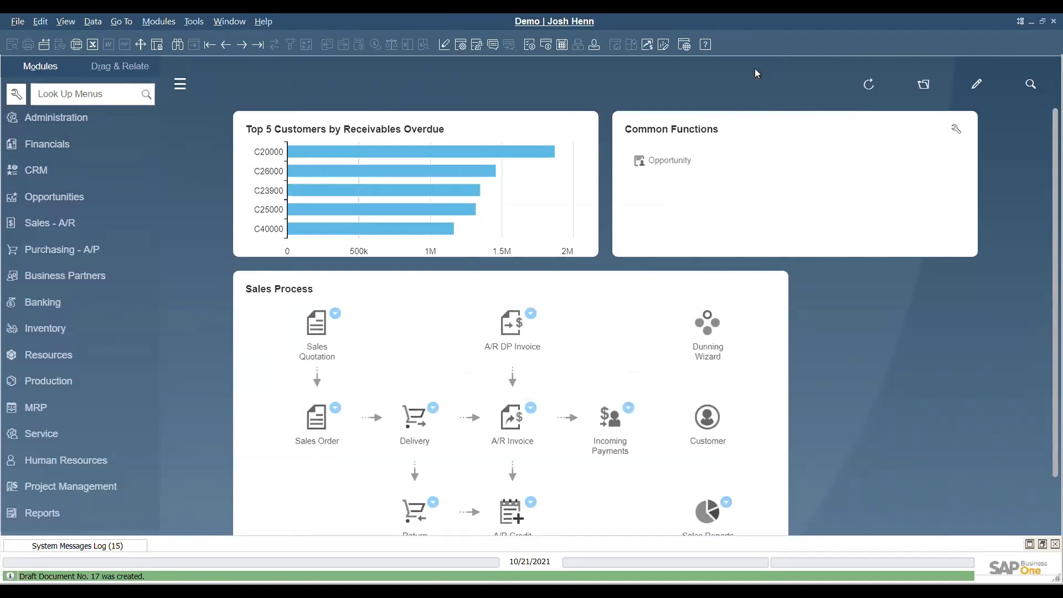
Step: Open the Document Drafts Report from the Sales Reports of the Sales - A/R module
left_click(74, 223)
scroll(75, 225, "down", 6)
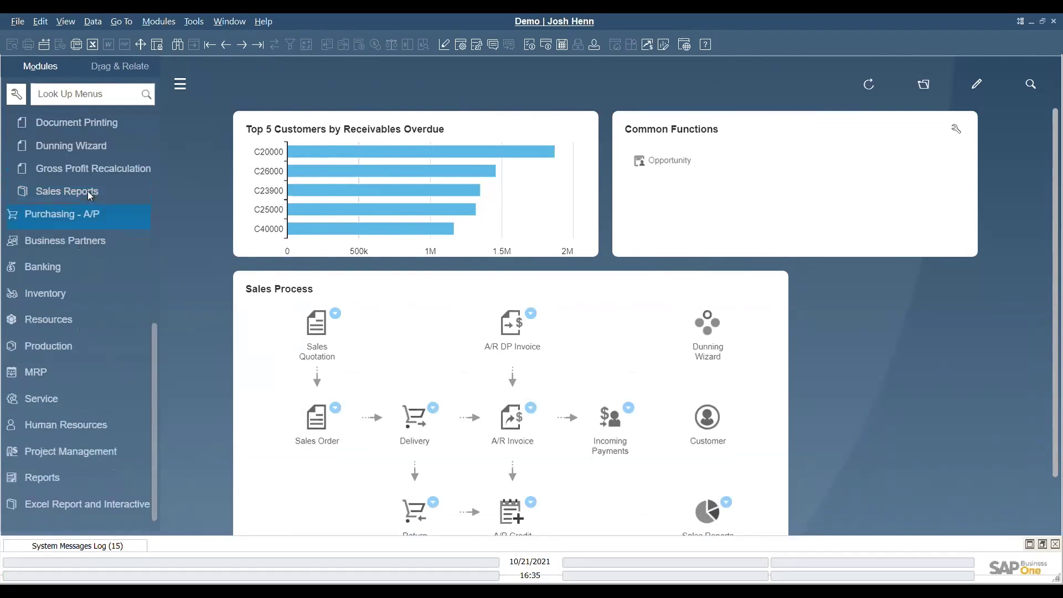
left_click(89, 195)
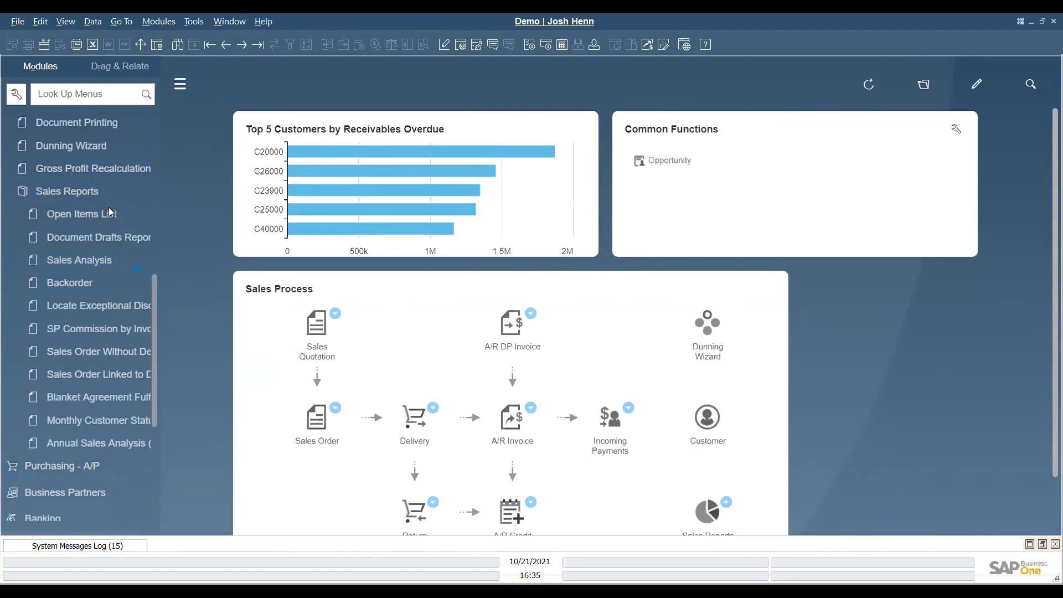
left_click(118, 243)
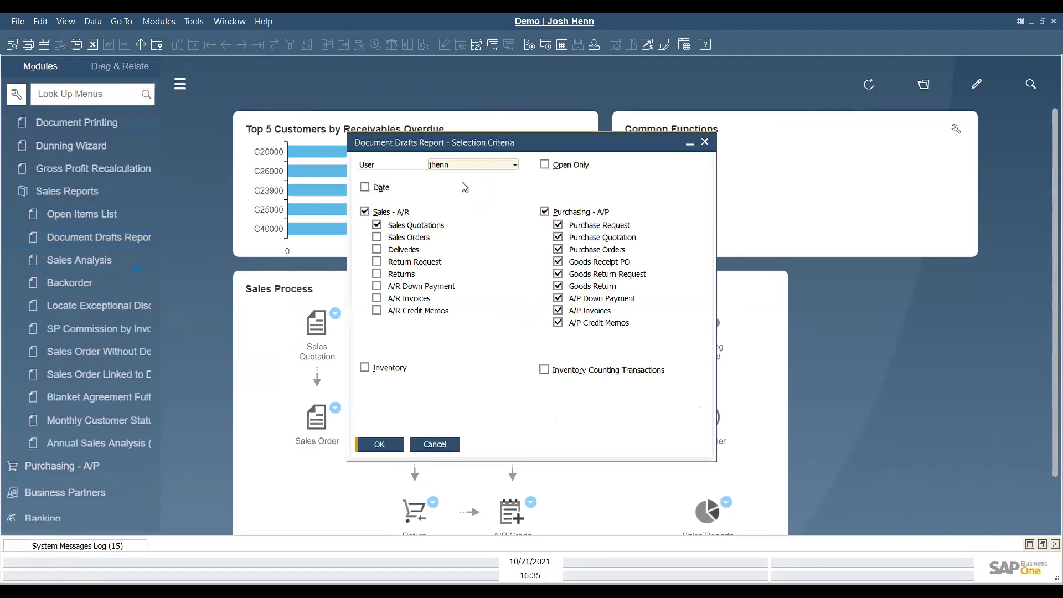
Step: Run the drafts report without Purchasing - A/P documents, and open the River Inc draft quotation to review it
left_click(515, 165)
left_click(590, 182)
left_click(545, 213)
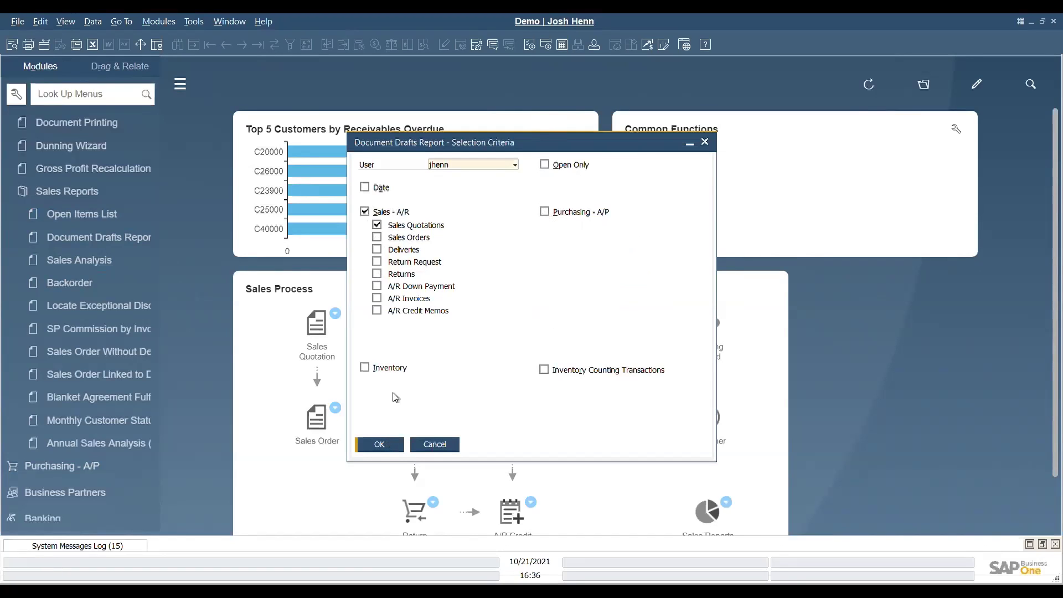
left_click(388, 448)
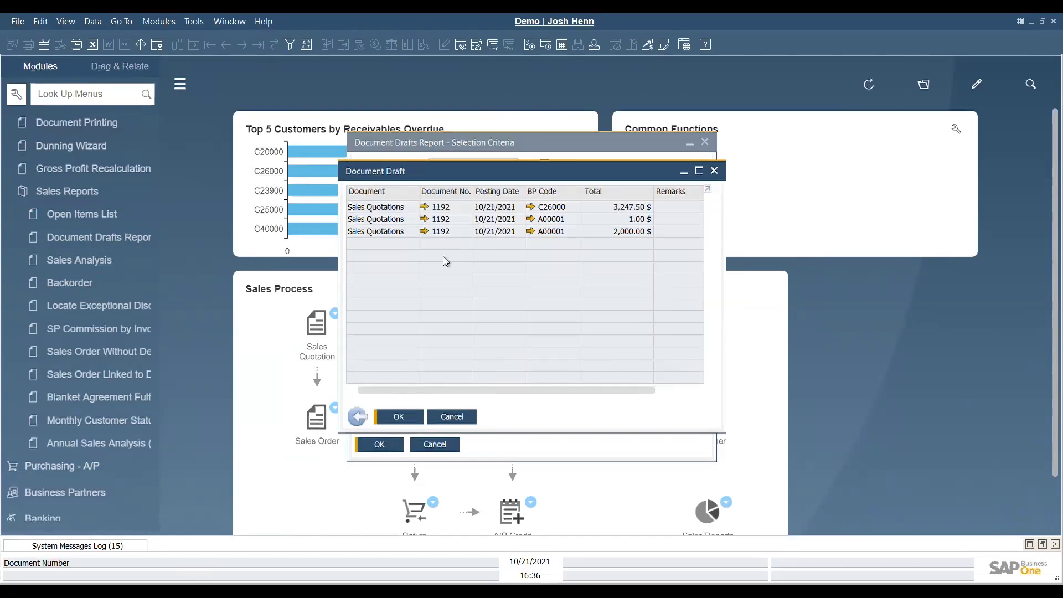
left_click(424, 207)
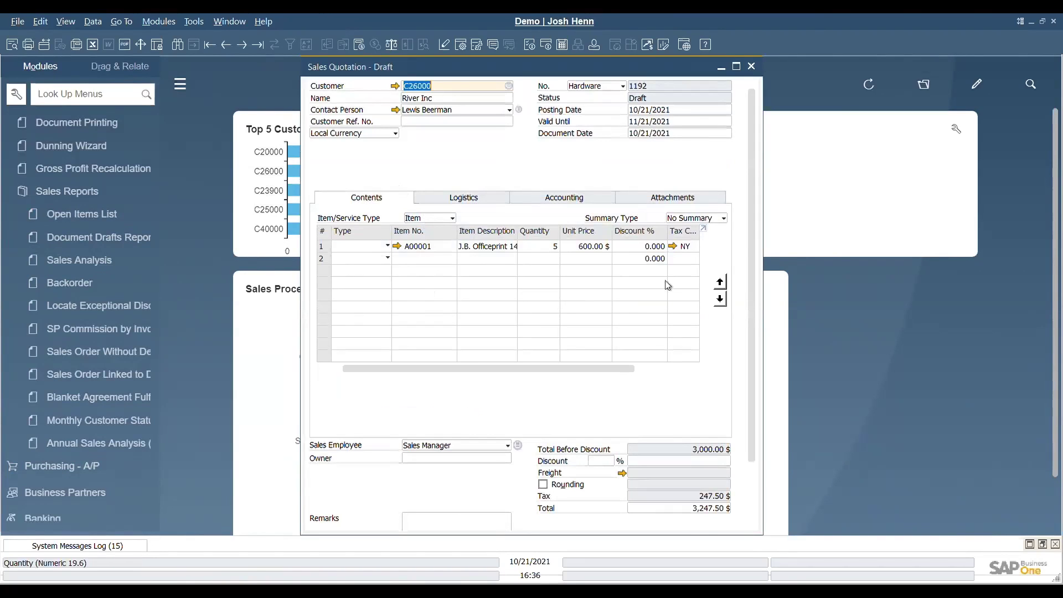
left_click_drag(751, 268, 746, 347)
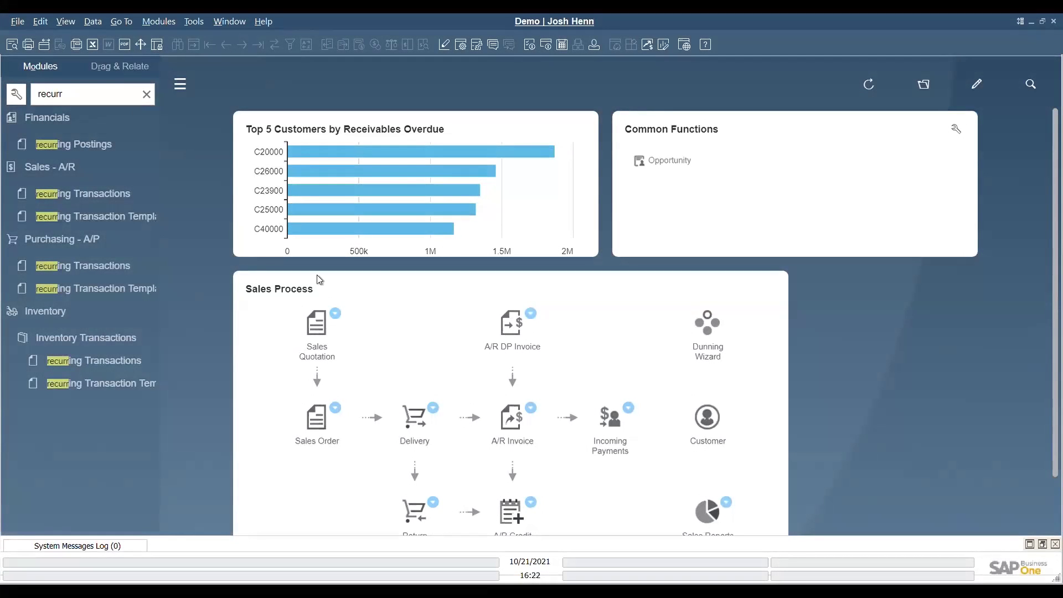
Step: Clear the menu search and list the Sales - A/R Recurring Transaction Templates without any selection criteria
left_click(146, 94)
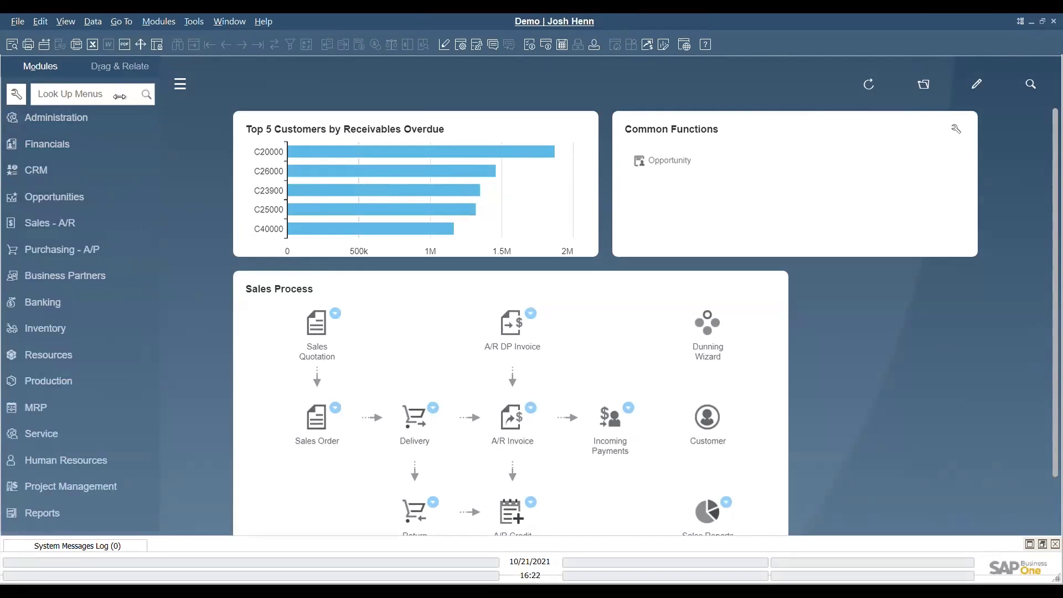
left_click(63, 227)
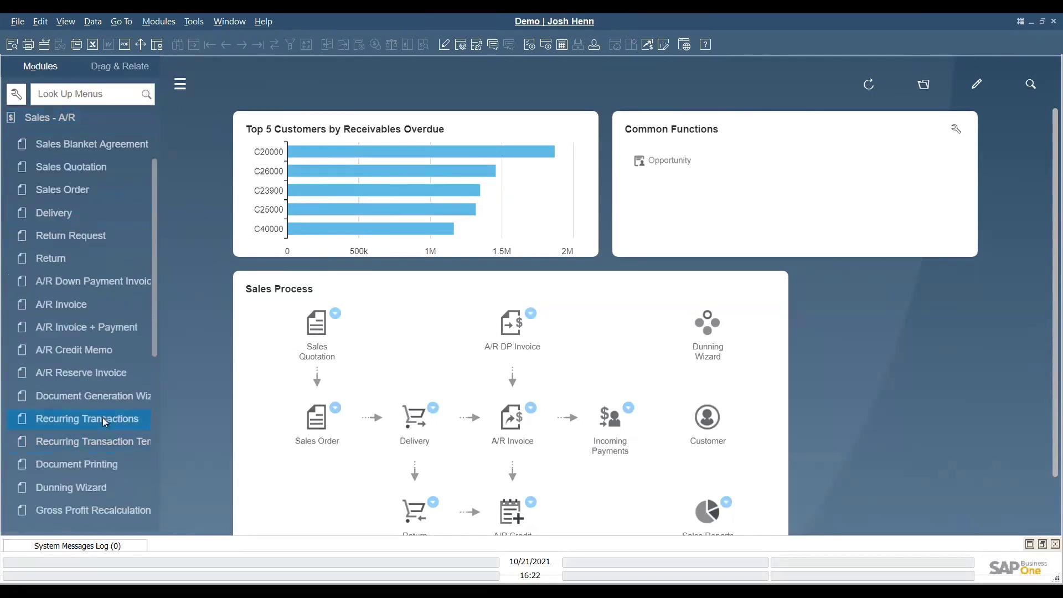
left_click(104, 439)
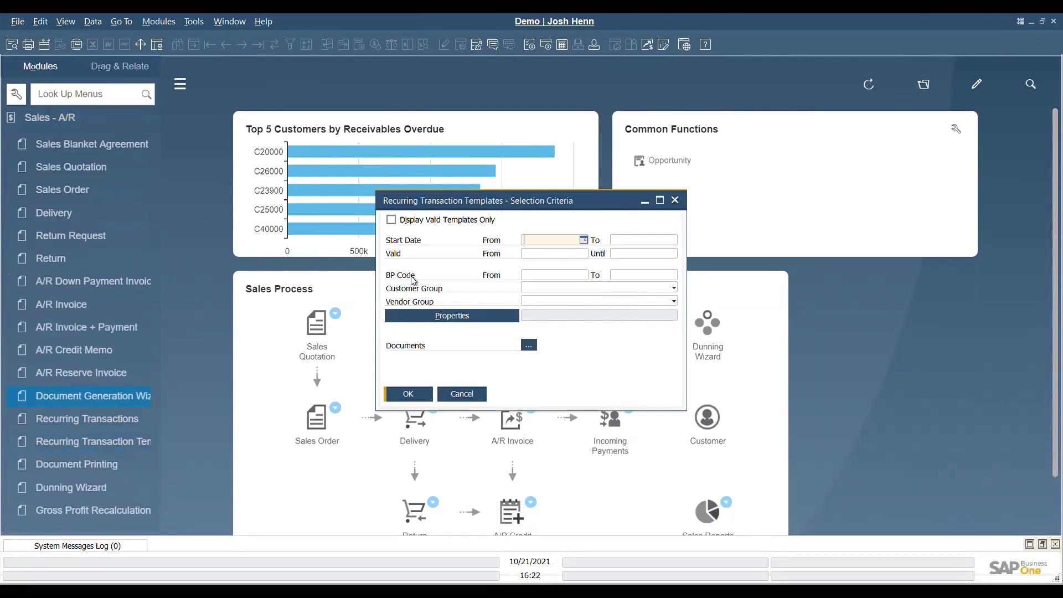
left_click(414, 397)
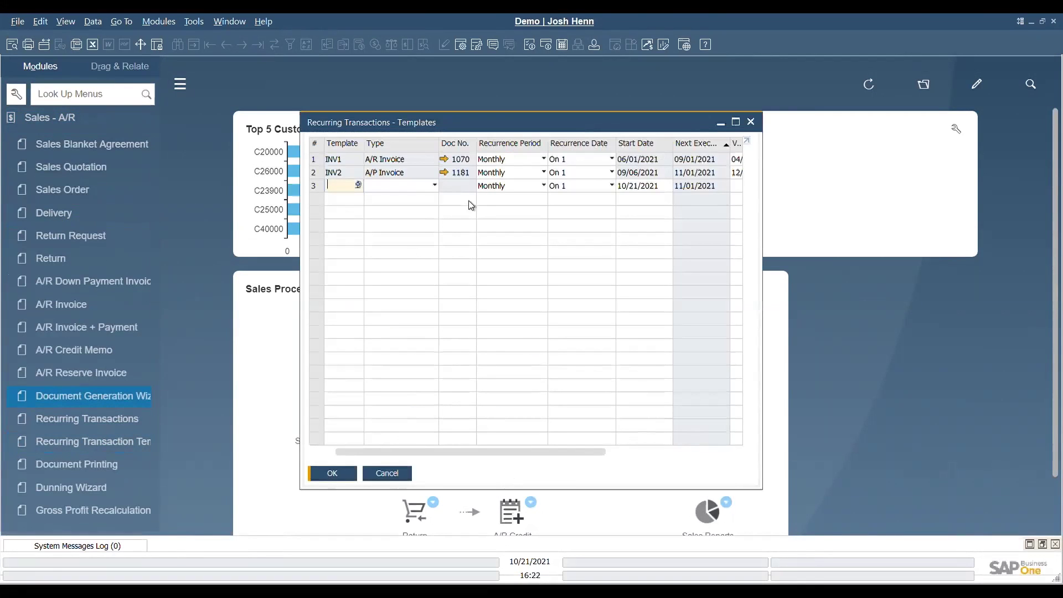
Step: Maximize the templates list and add a recurring template named Test with the type A/R Invoice
left_click(736, 122)
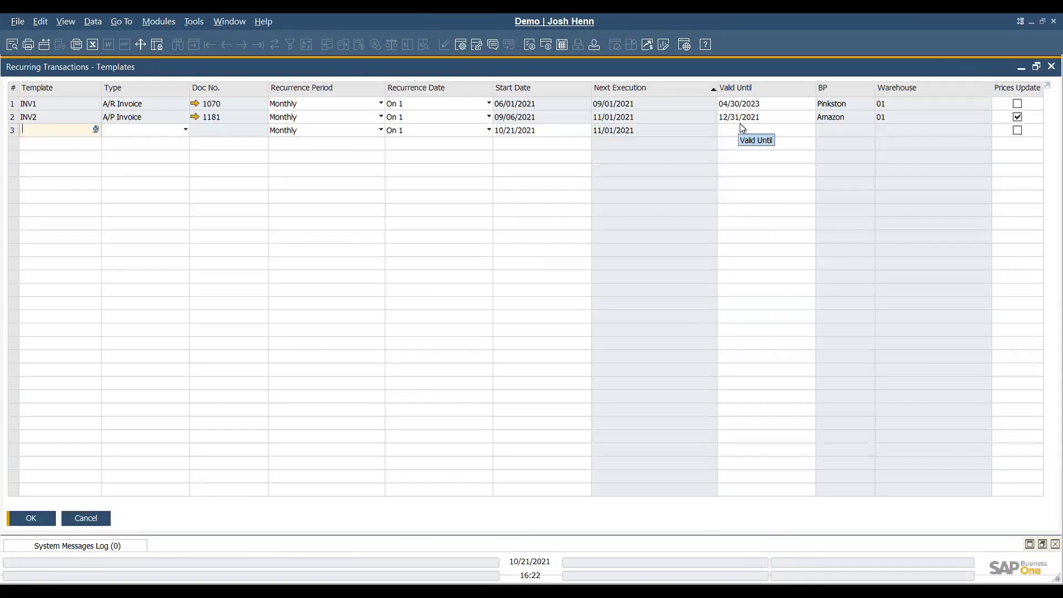
type("Test")
key("Tab")
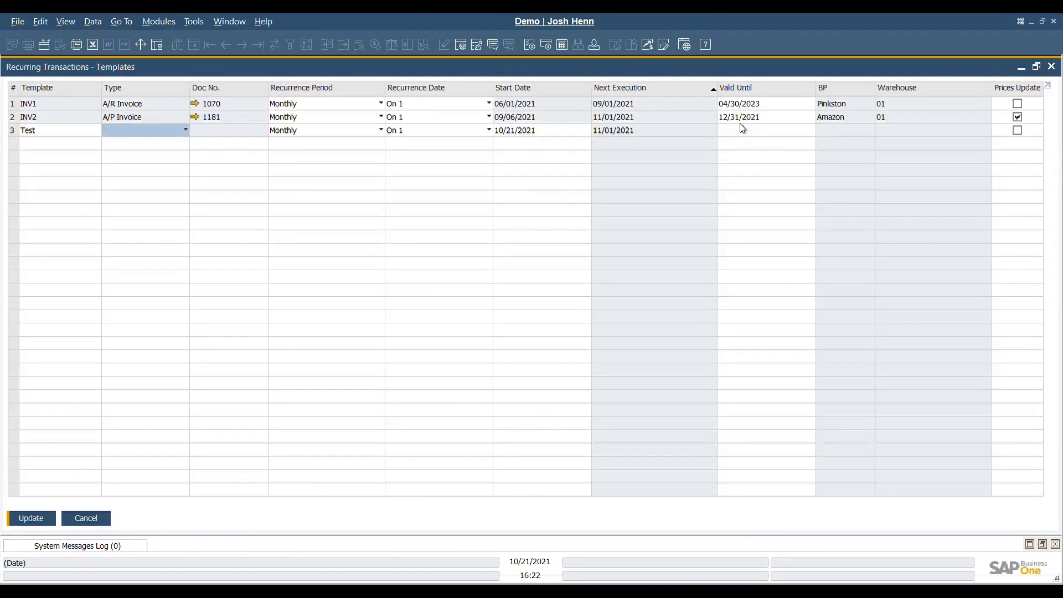
left_click(179, 131)
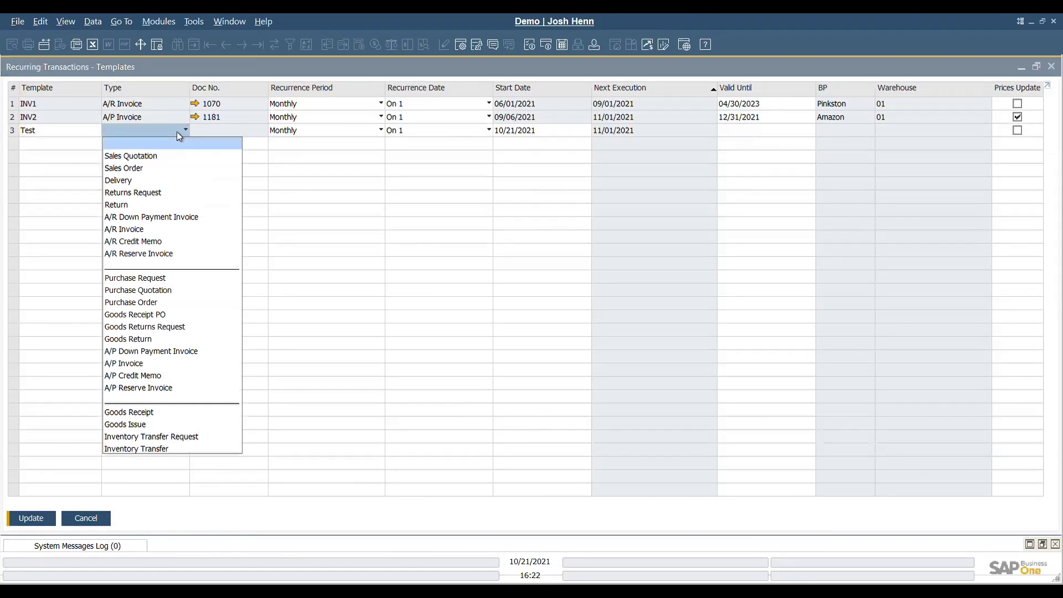
left_click(170, 232)
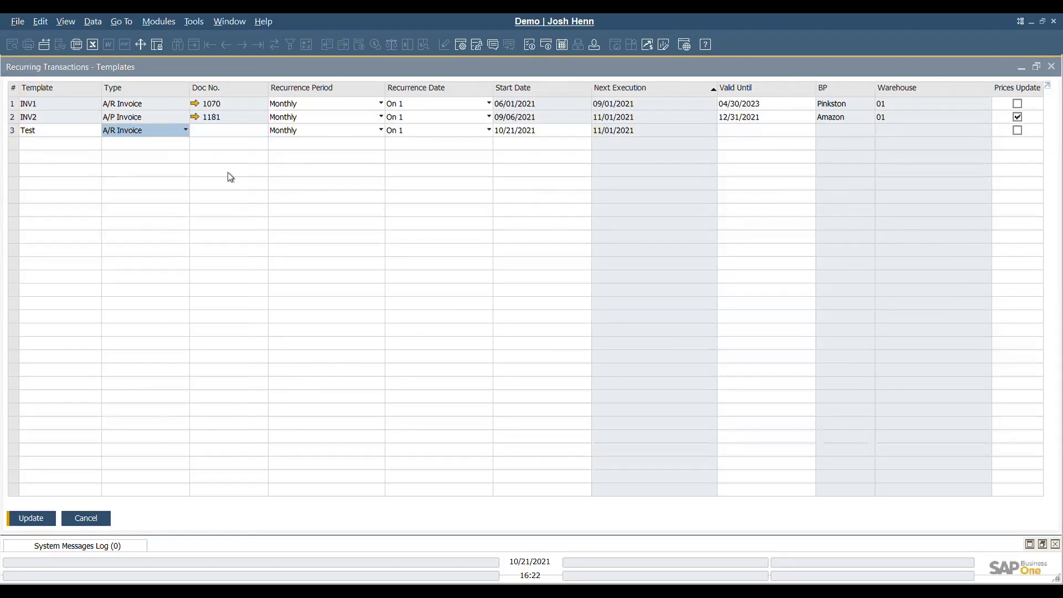
Step: Create a new A/R invoice document for the Test template with customer C20000, Maxi-Teq
left_click(240, 132)
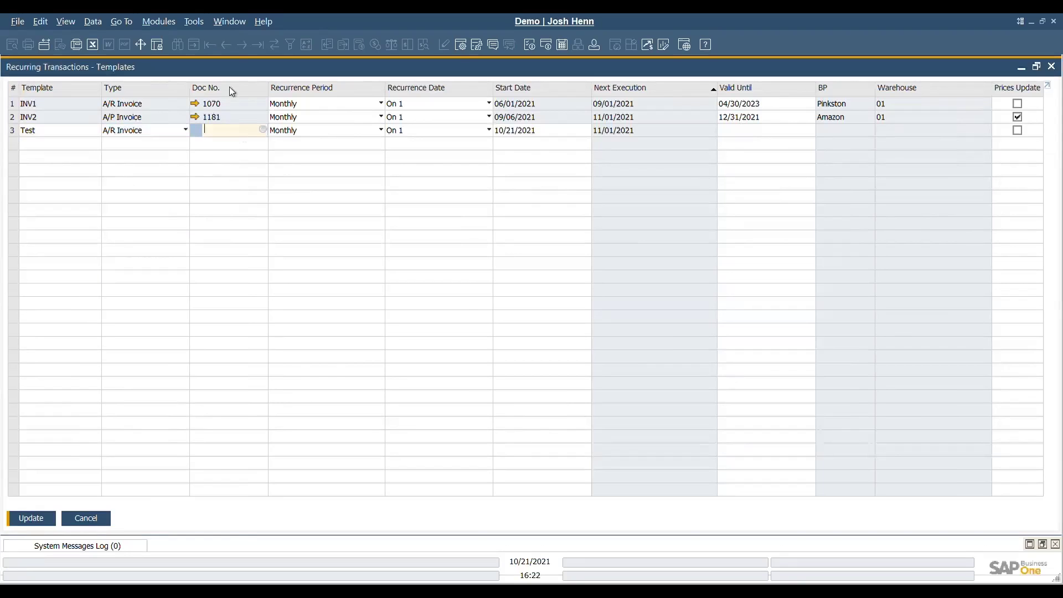
left_click(263, 130)
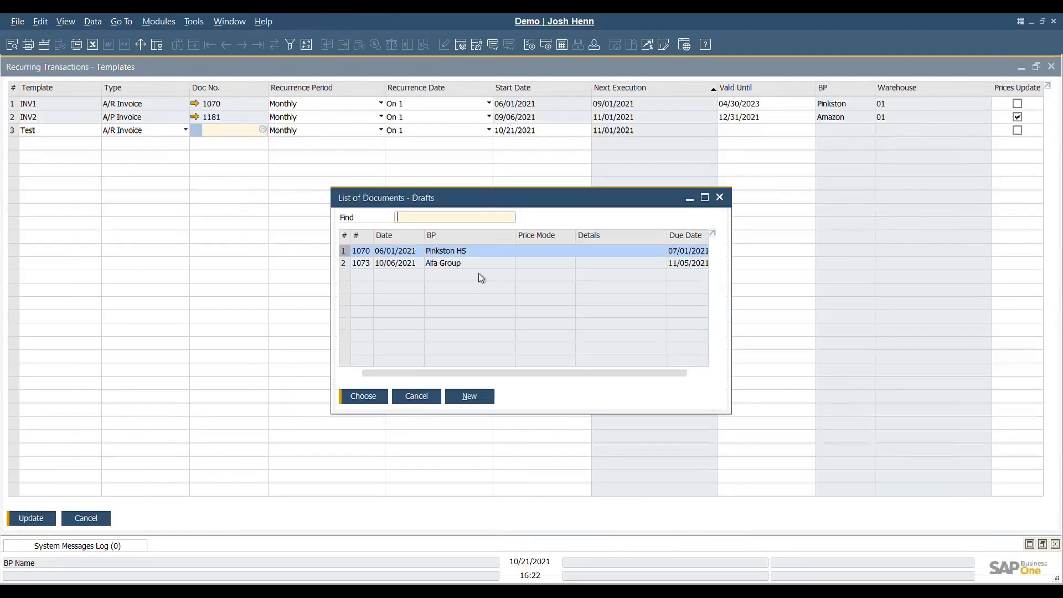
left_click(471, 397)
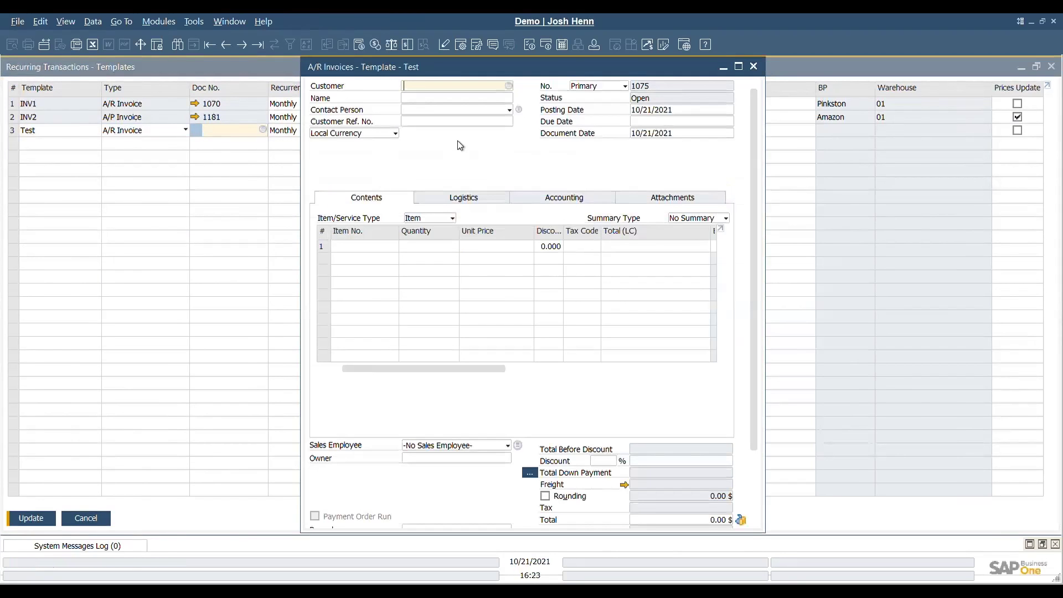
left_click(508, 86)
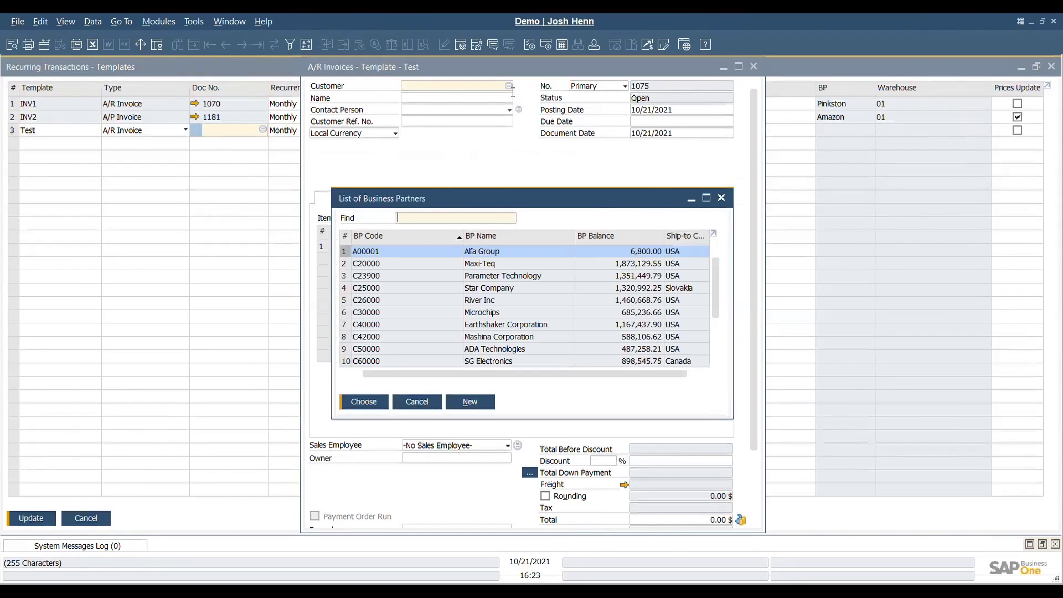
left_click(488, 265)
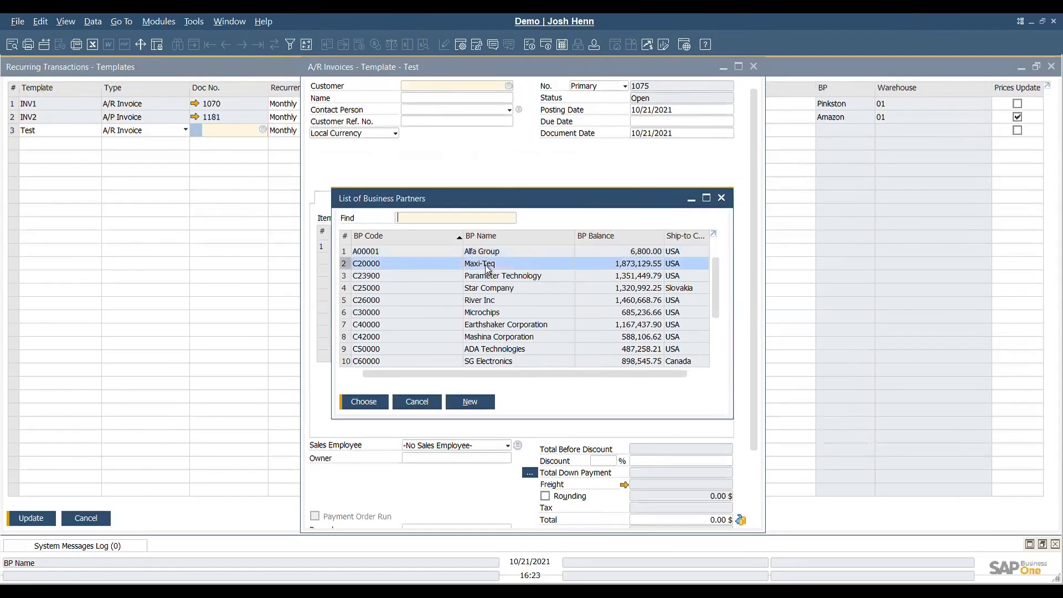
left_click(370, 403)
Step: Enter item A00001 with quantity 5 on the template invoice, add the document, and close the invoice window
left_click(386, 249)
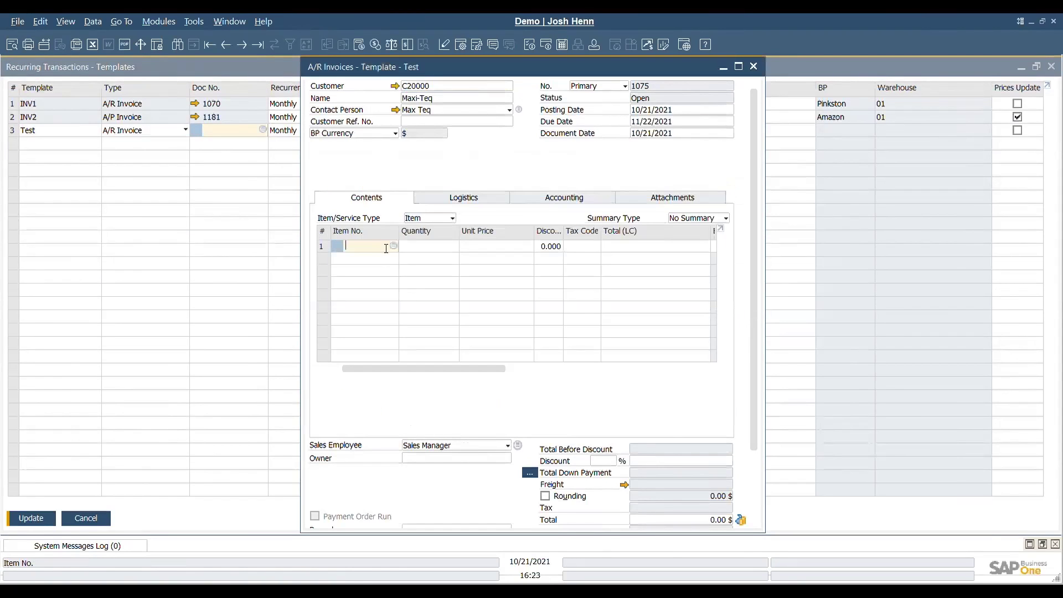
left_click(394, 246)
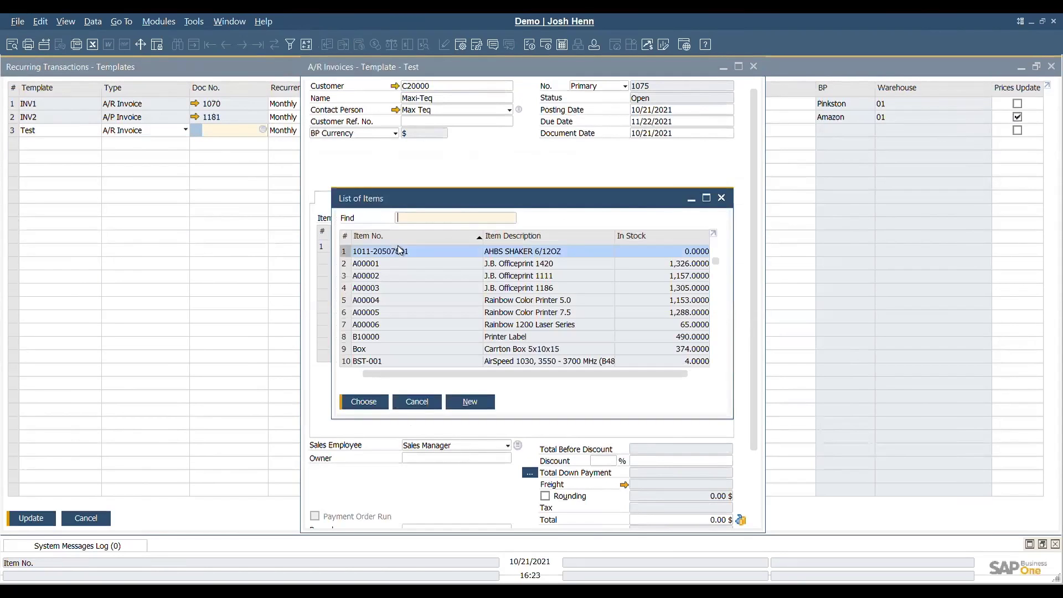
left_click(441, 268)
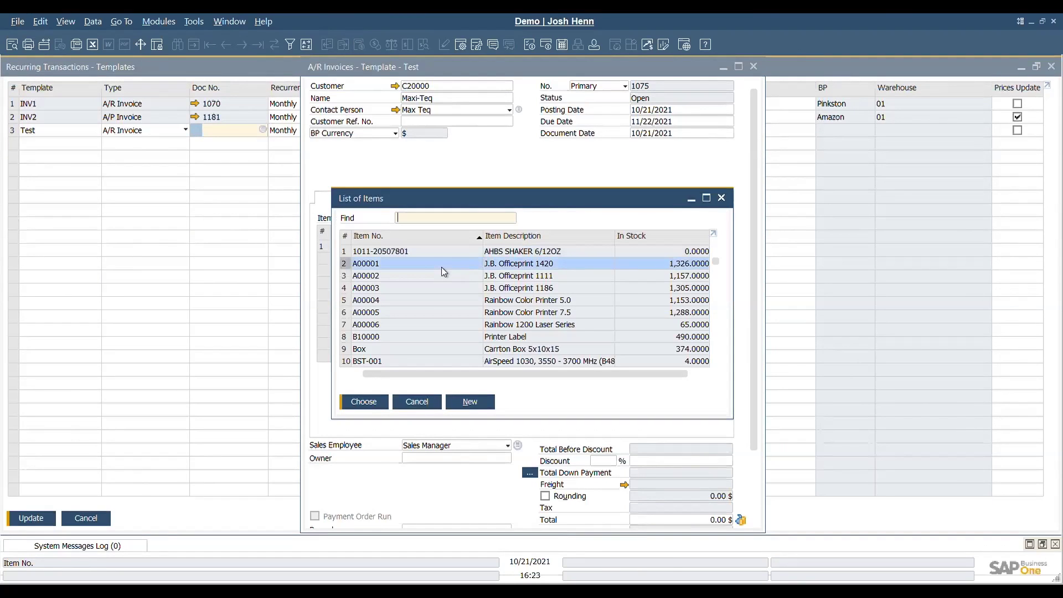
left_click(364, 402)
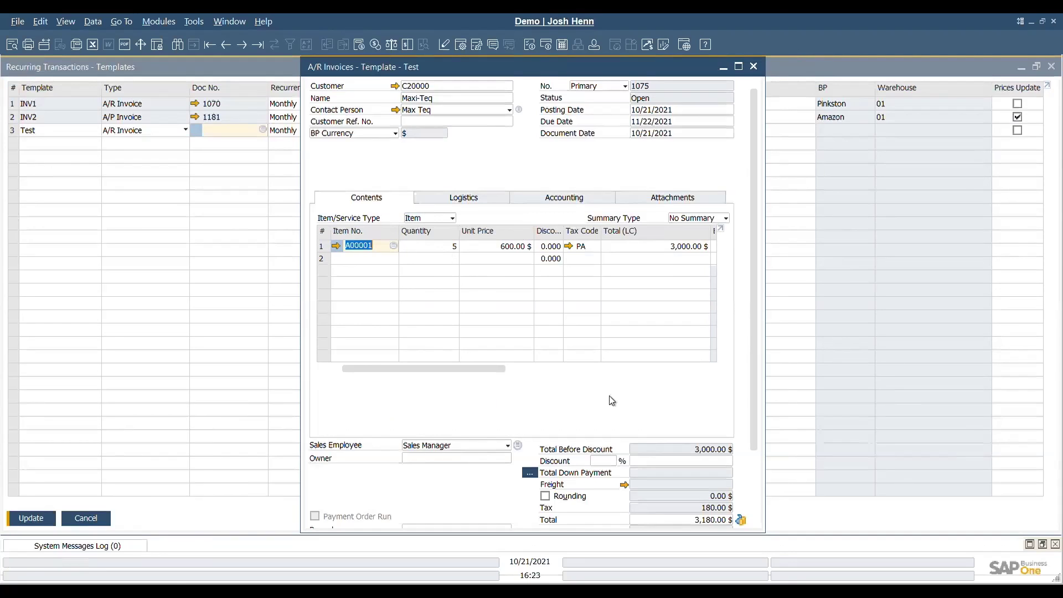
scroll(609, 396, "down", 3)
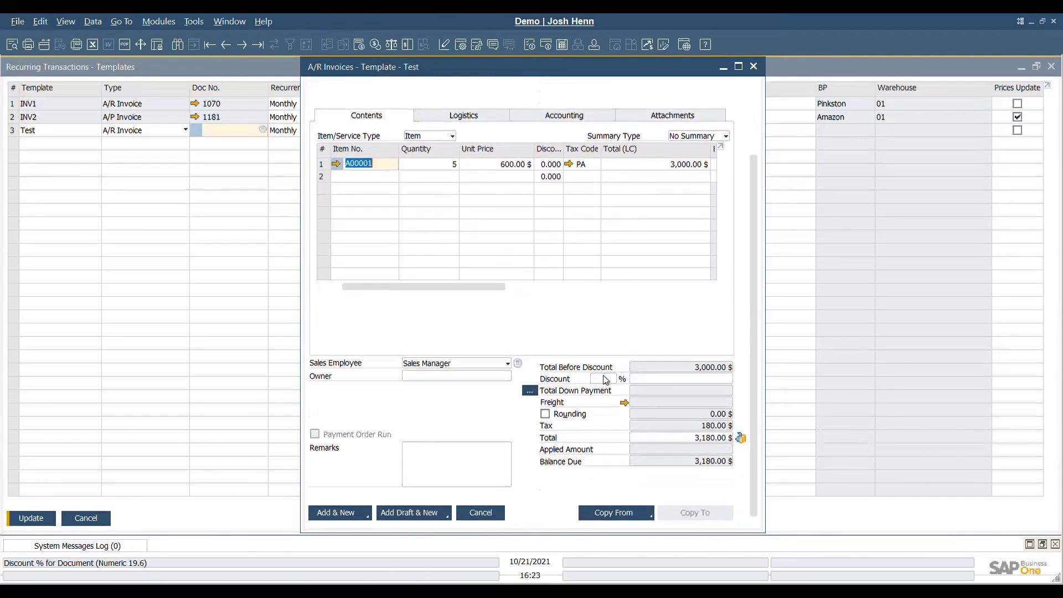
scroll(490, 320, "up", 1)
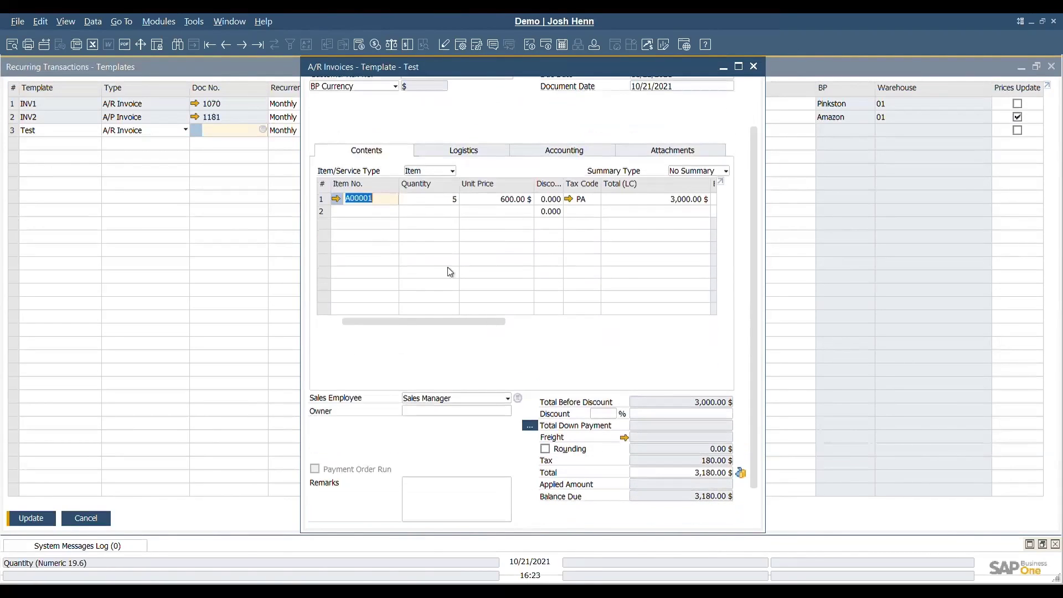
scroll(382, 442, "down", 1)
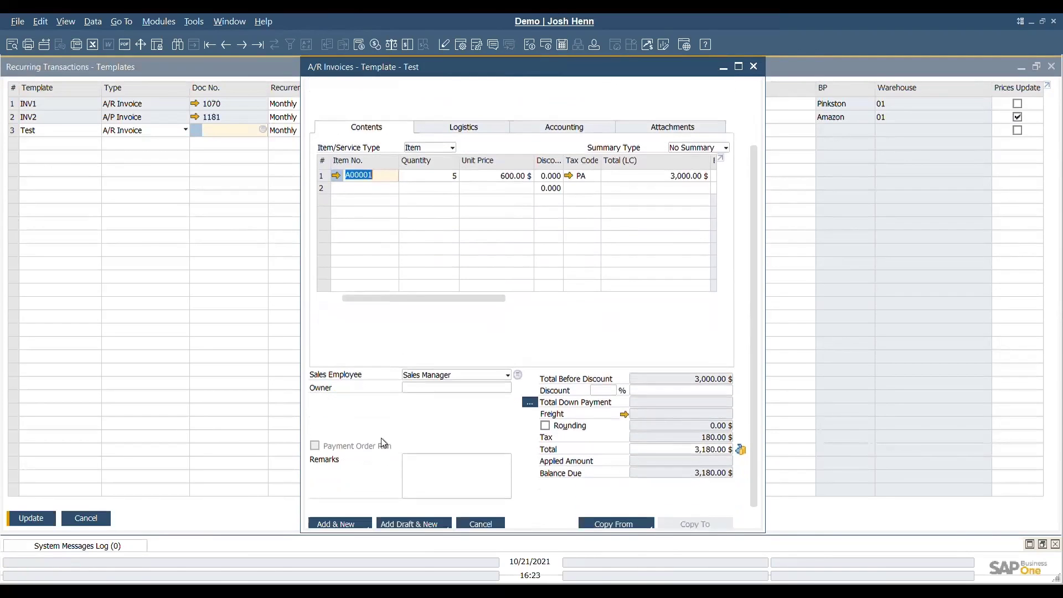
left_click(352, 513)
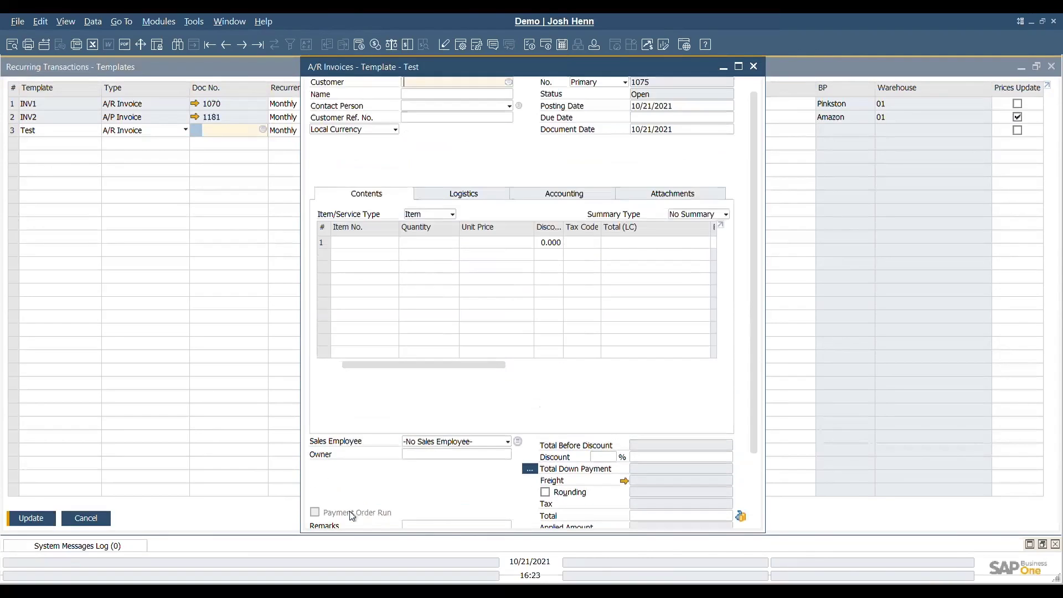
left_click(753, 66)
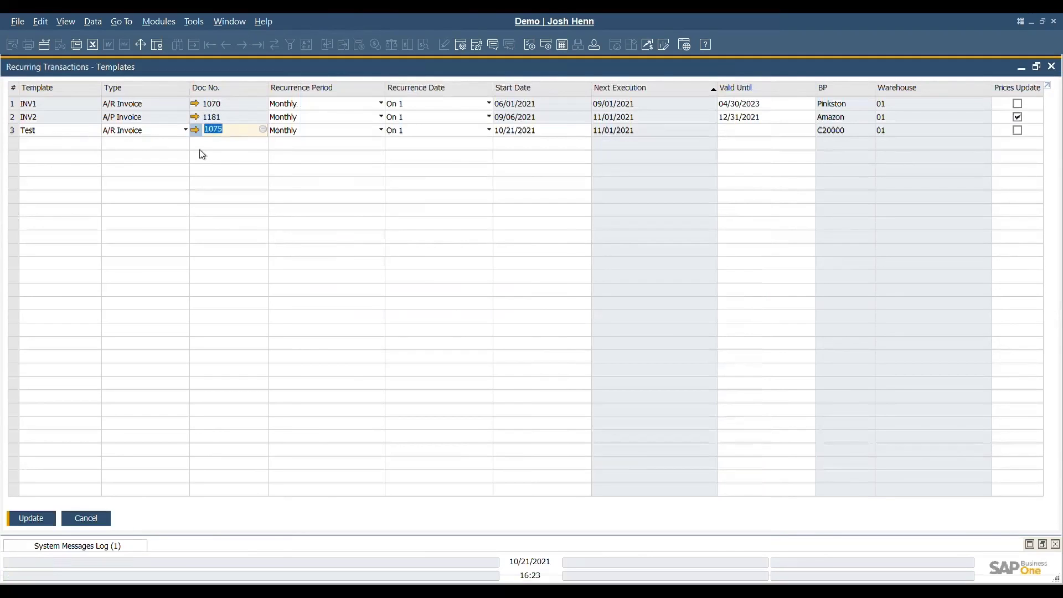
Step: Set the Test template to recur Every 2 Months with the recurrence date On 10
left_click(330, 134)
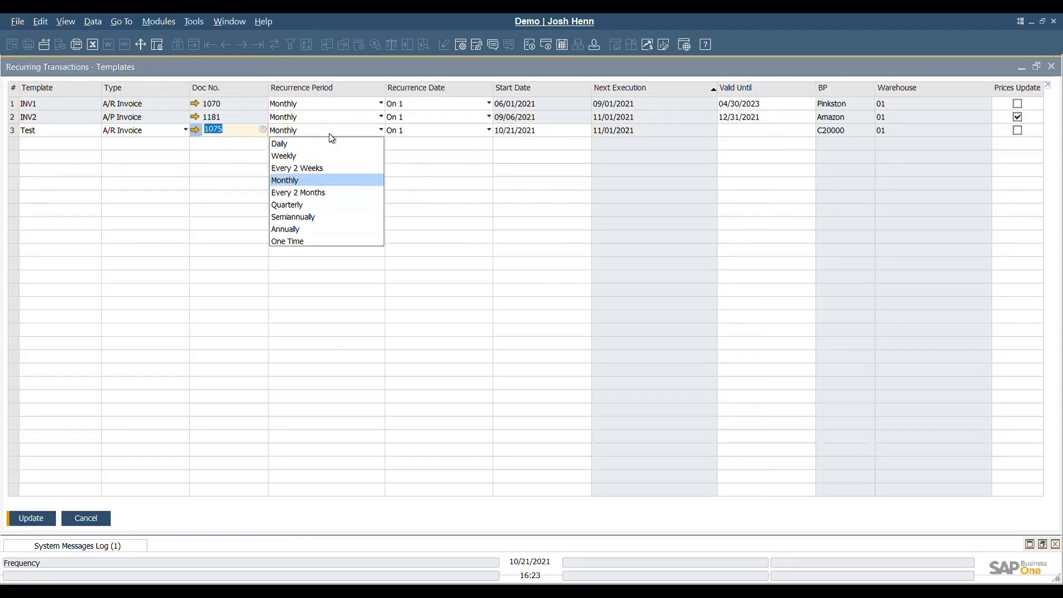
left_click(335, 193)
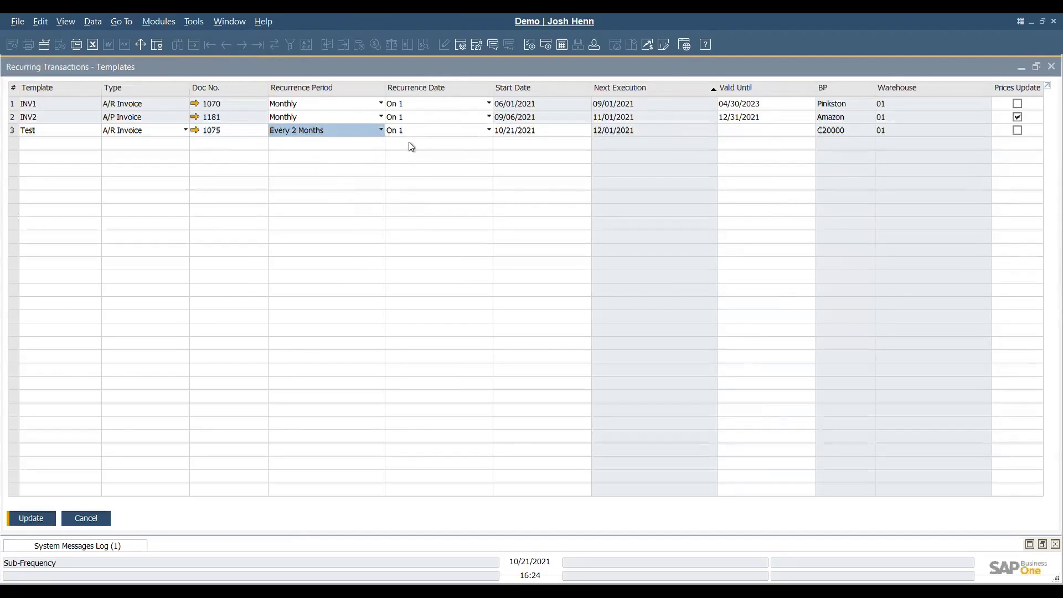
left_click(420, 131)
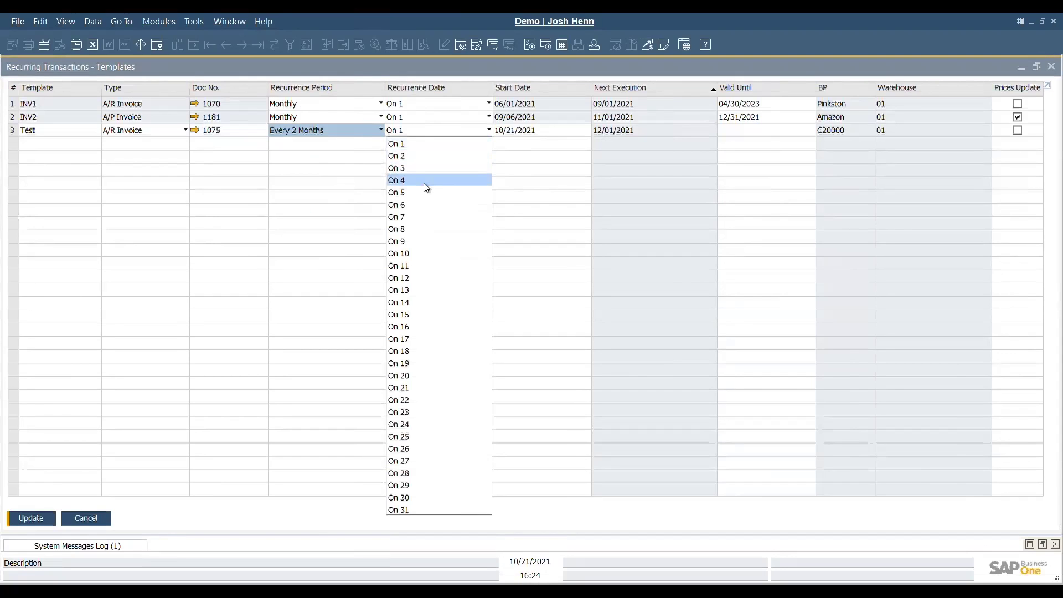
left_click(416, 253)
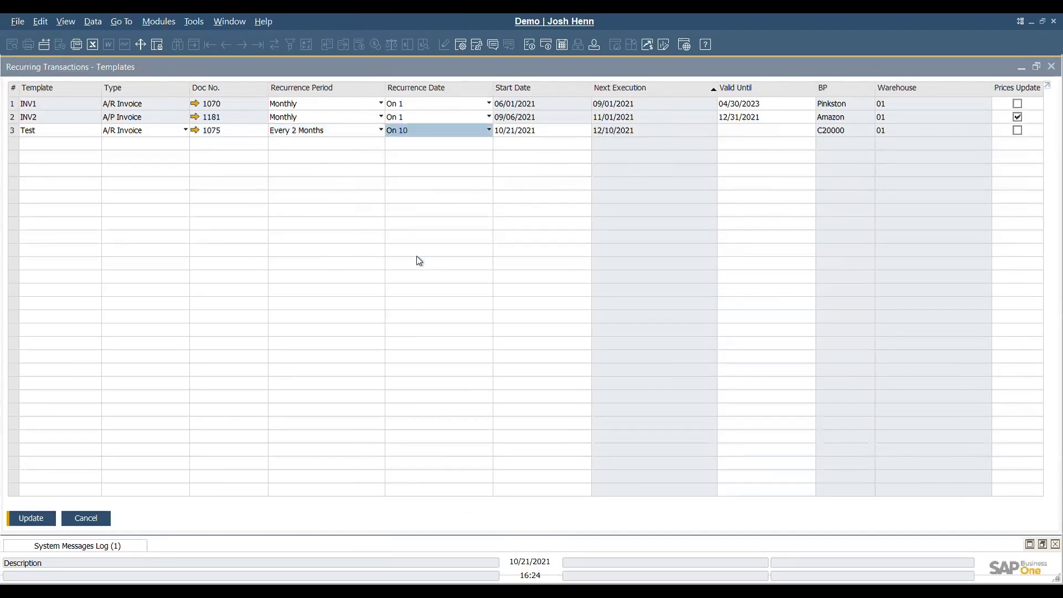
Step: Set the Test template's start date to 11/21/2021 and Valid Until to 11/21/0022, save the update, and close the templates list
left_click(524, 131)
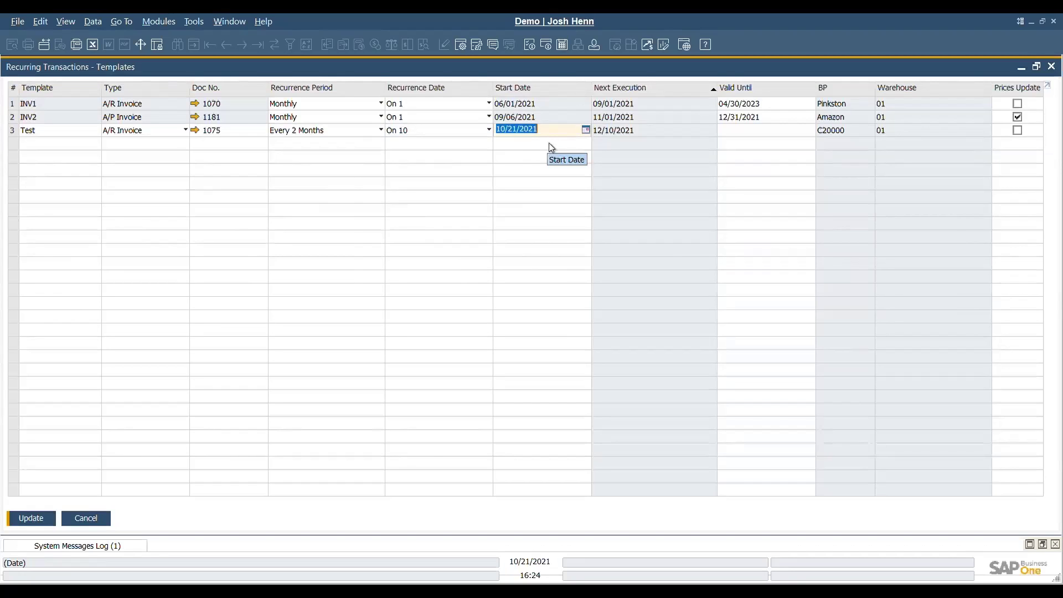
type("11/21")
key("Tab")
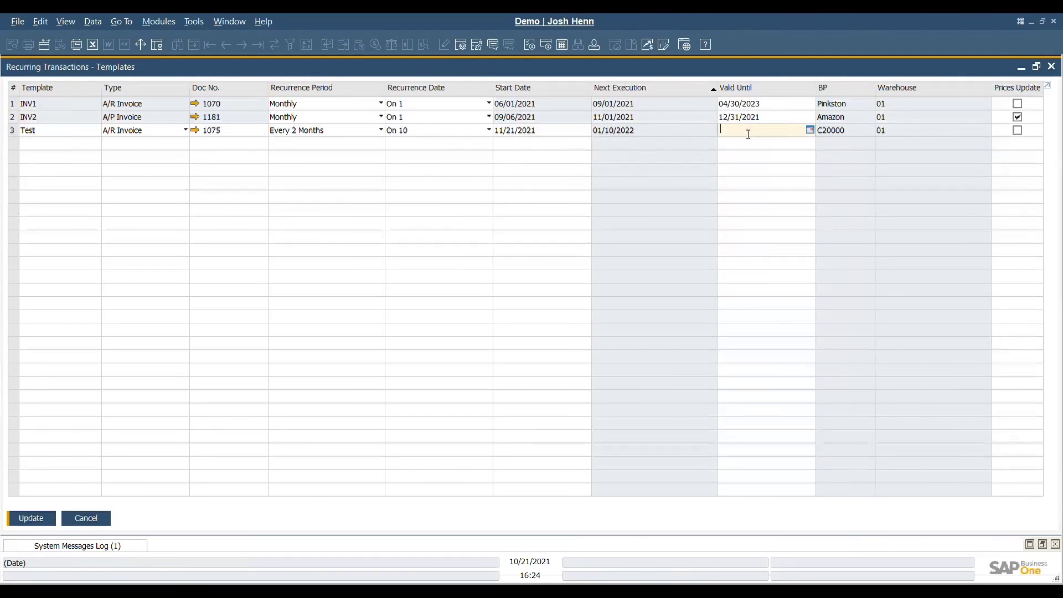
type("11/2122")
key("Tab")
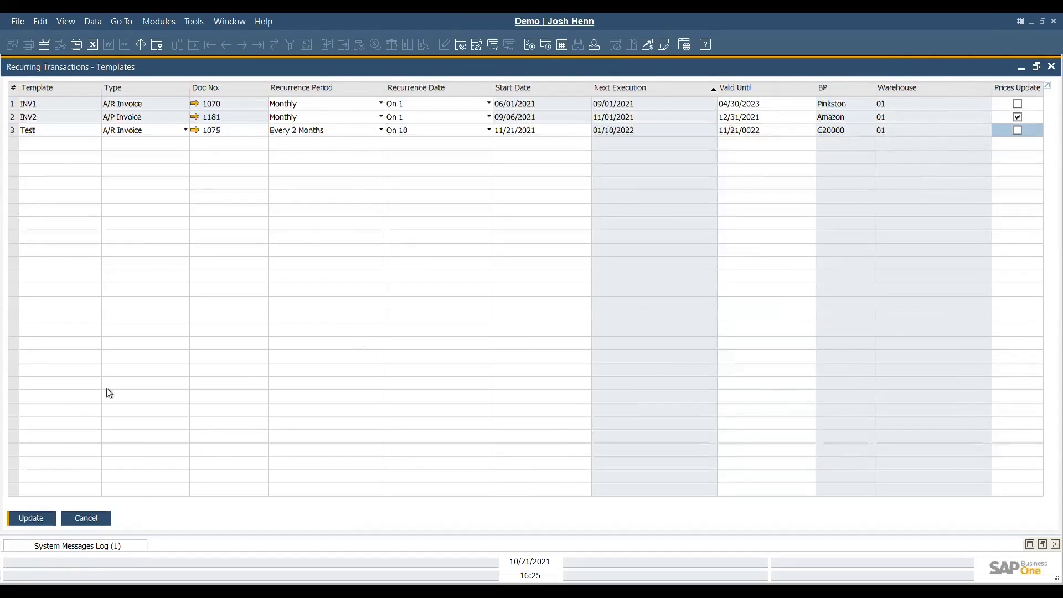
left_click(33, 520)
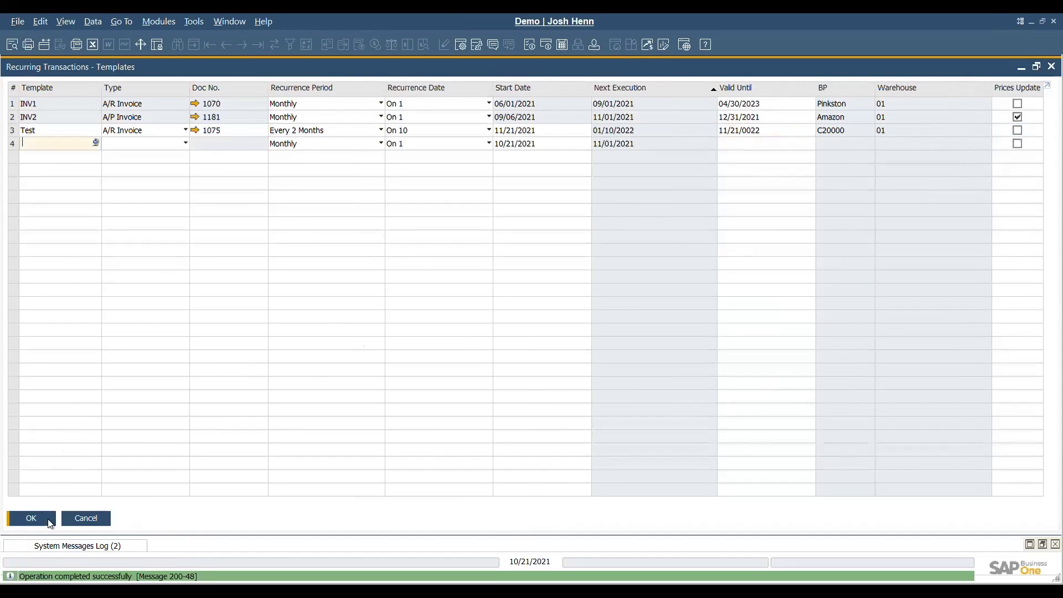
left_click(49, 523)
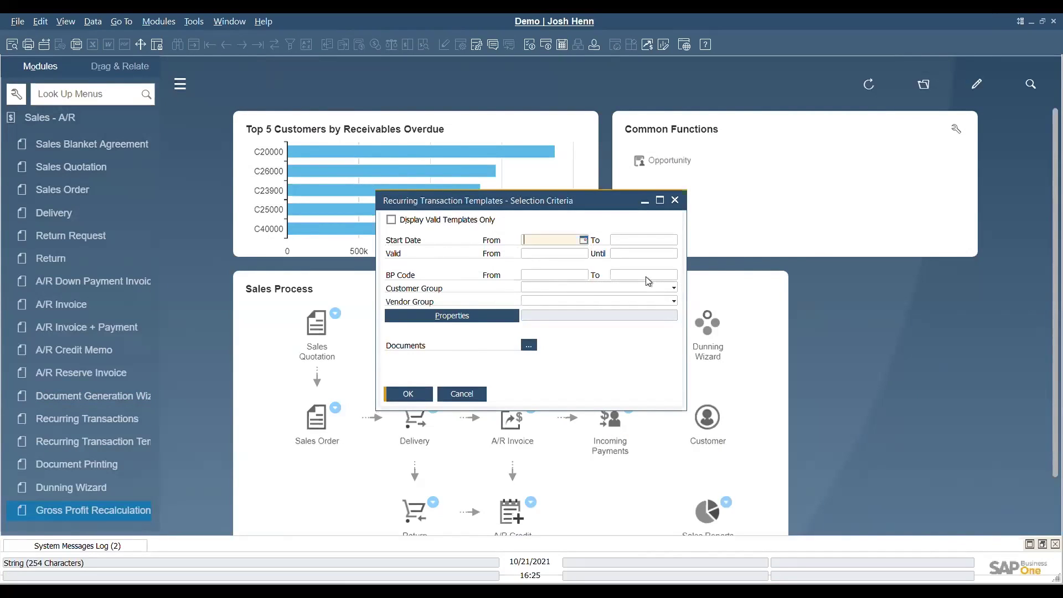
Step: List the recurring transaction templates again without selection criteria to review them, and close the list and the criteria window
left_click(423, 393)
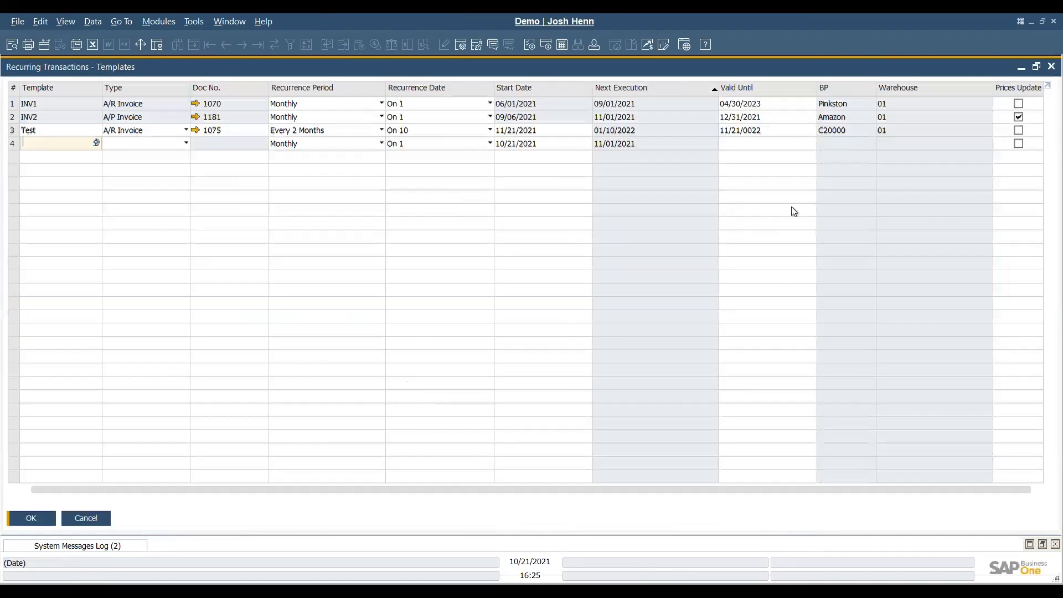
left_click(1051, 67)
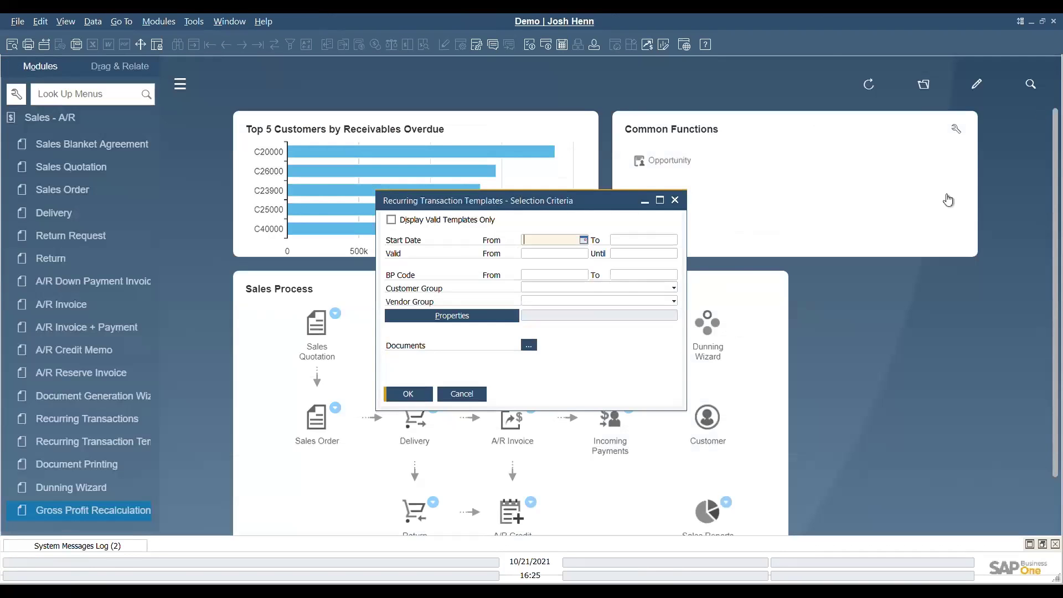
left_click(674, 200)
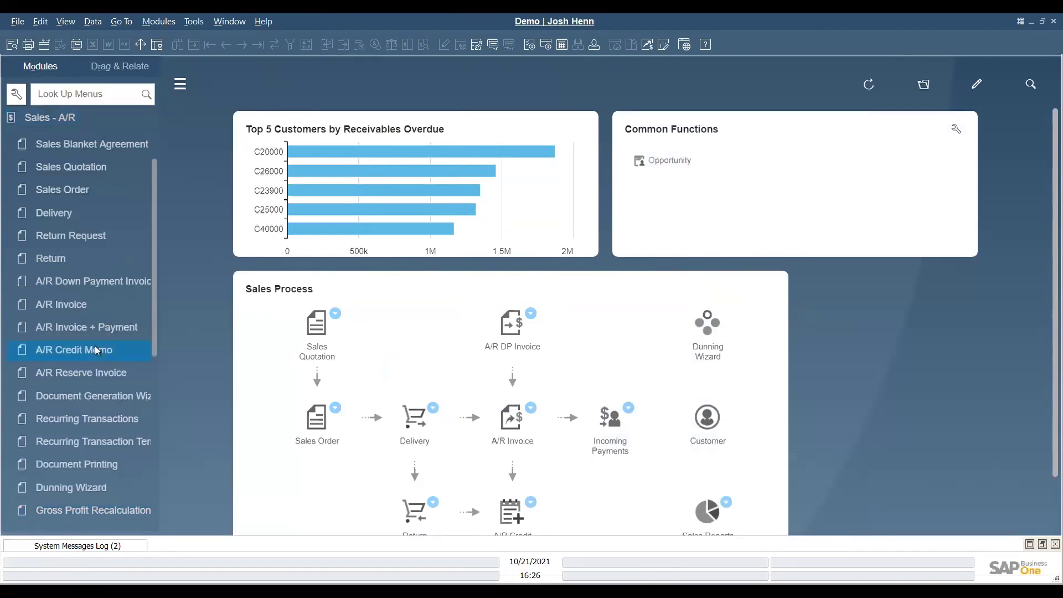
Step: Open the Sales - A/R Recurring Transactions and review the INV1 draft invoice, closing it without saving changes
left_click(111, 419)
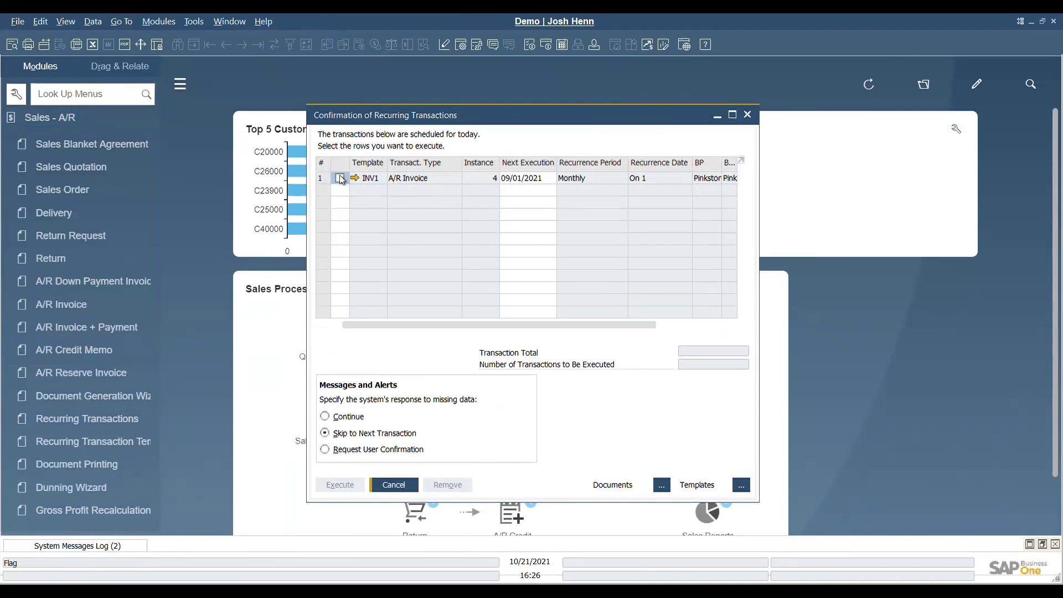
left_click(357, 179)
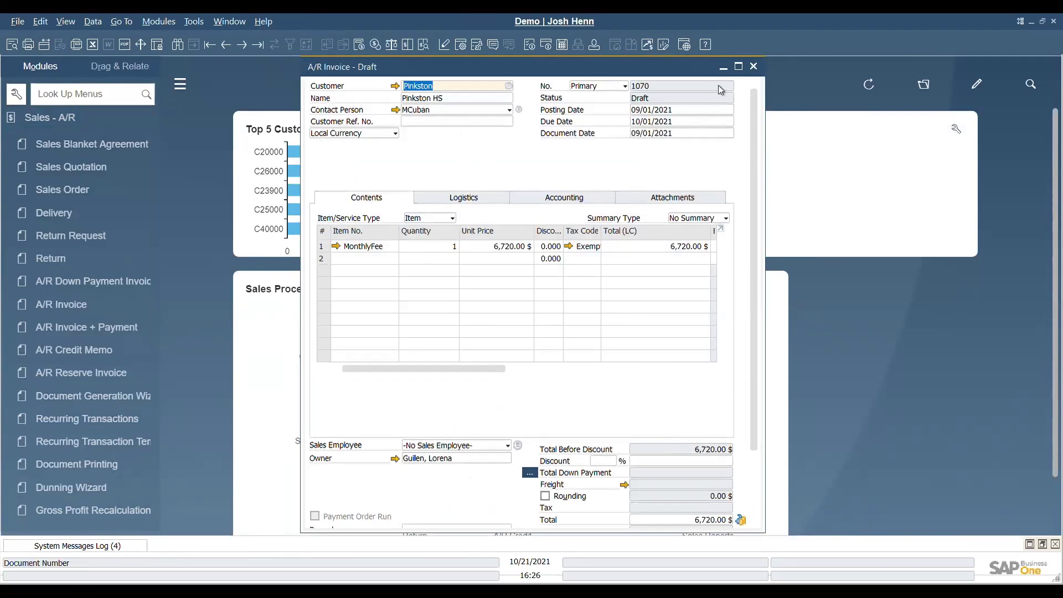
left_click(754, 66)
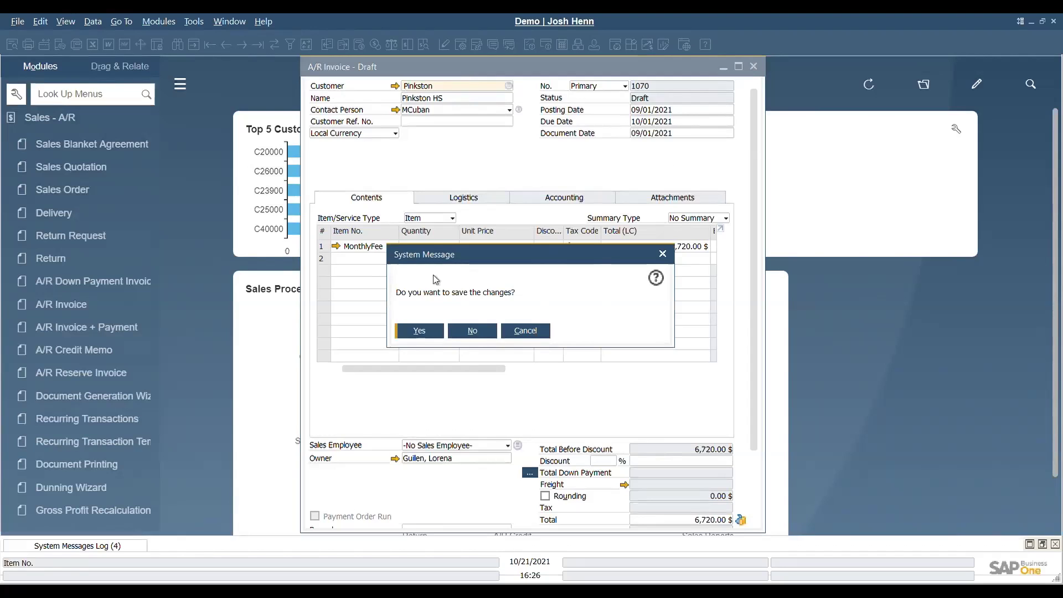
left_click(473, 331)
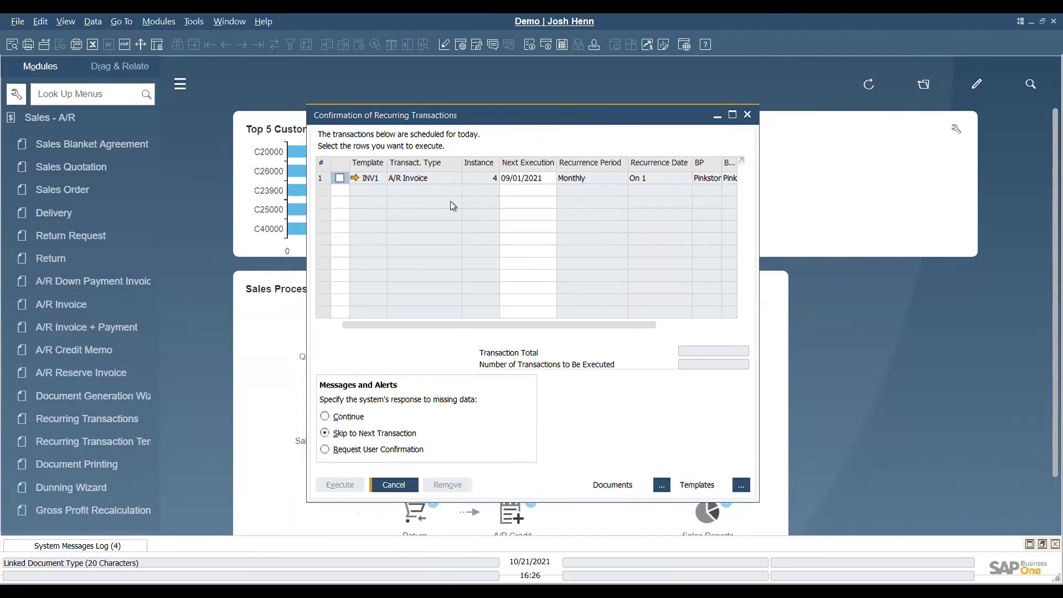
Step: Execute the scheduled INV1 recurring A/R invoice, and close the message log and the recurring transactions confirmation
left_click(339, 177)
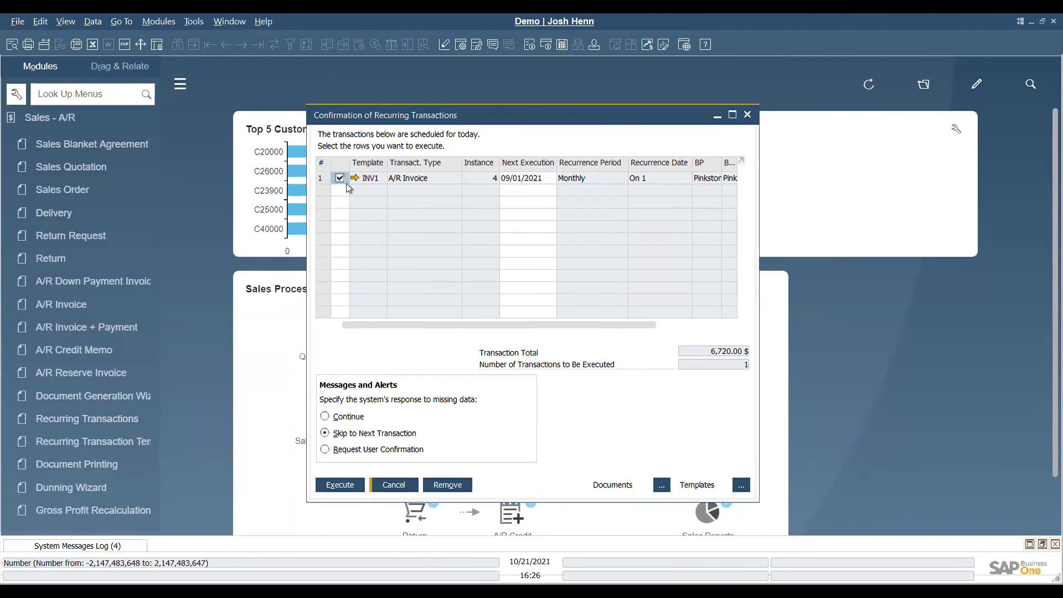
left_click(355, 492)
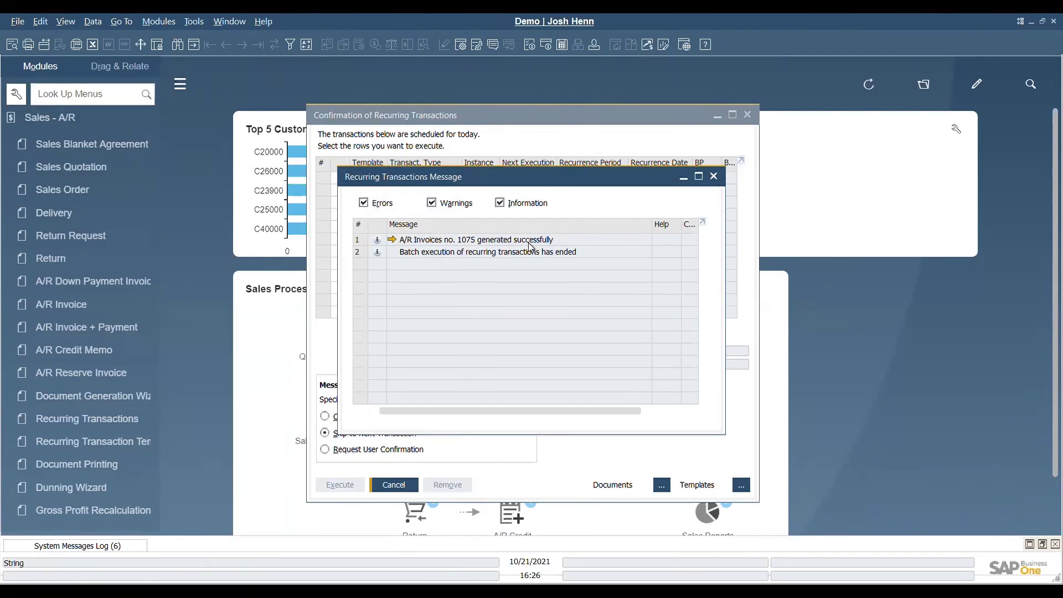
left_click(716, 178)
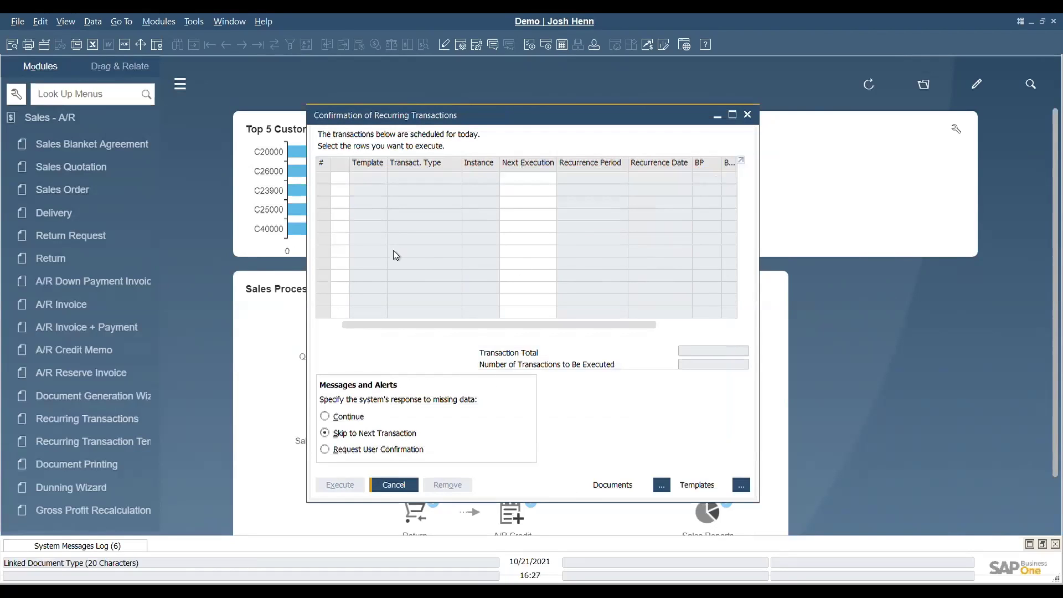
left_click(393, 485)
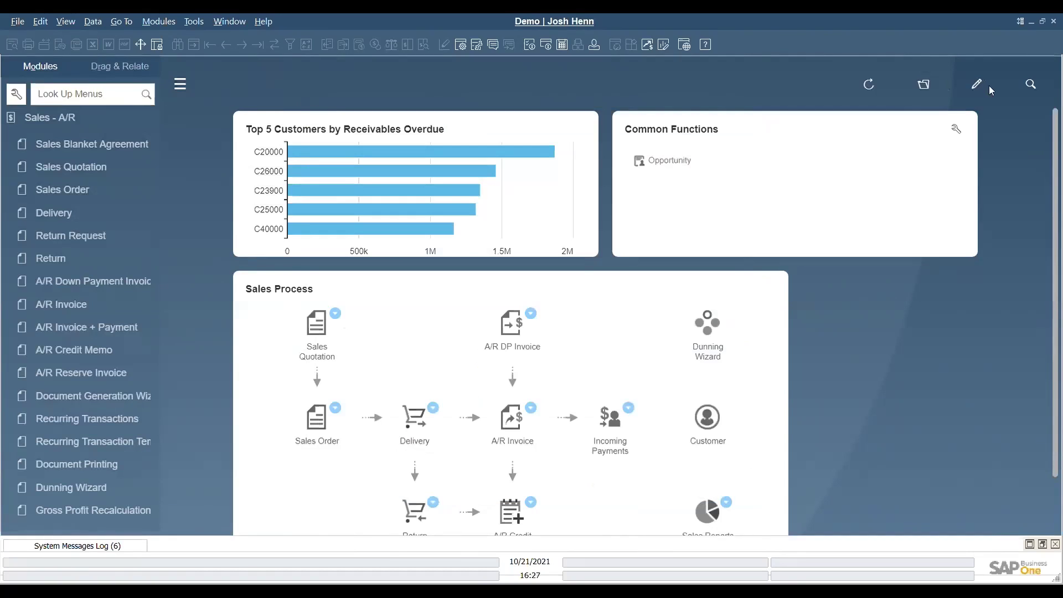
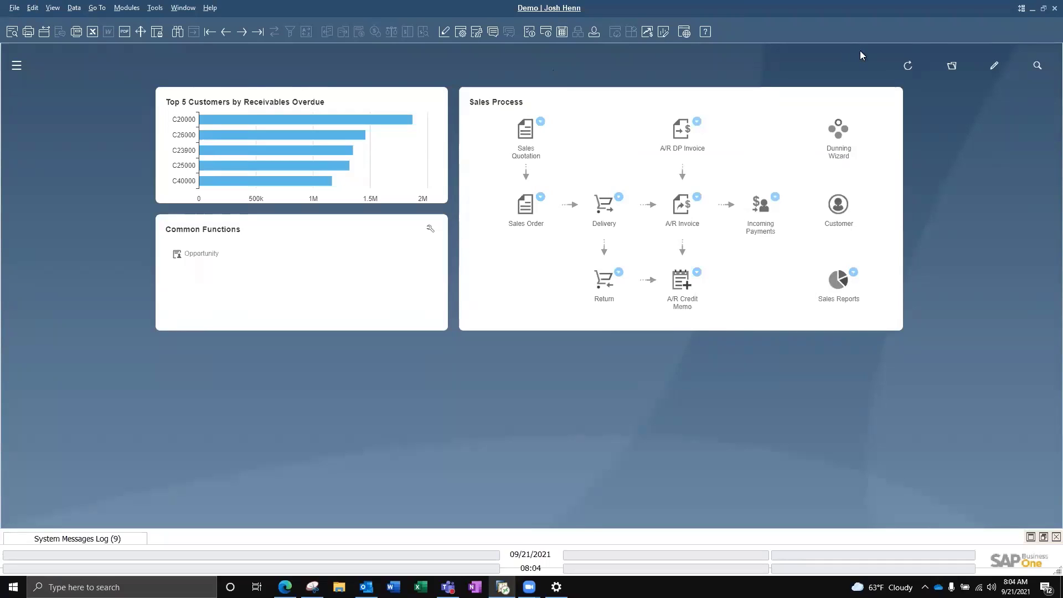
Step: Search the module menus for "open items" to find the matching reports, and clear the search
left_click(17, 65)
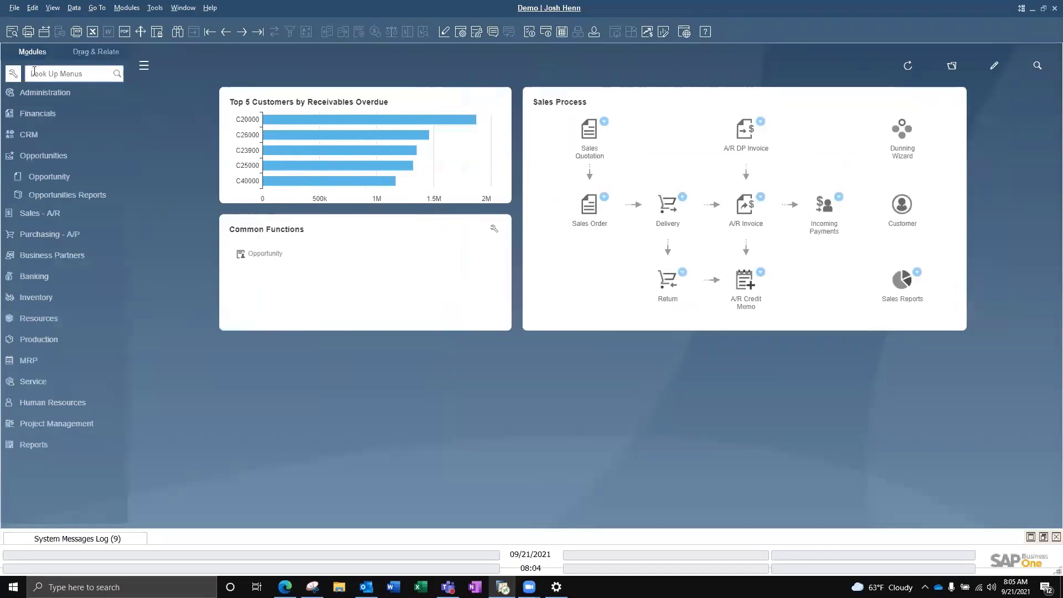
type("open items")
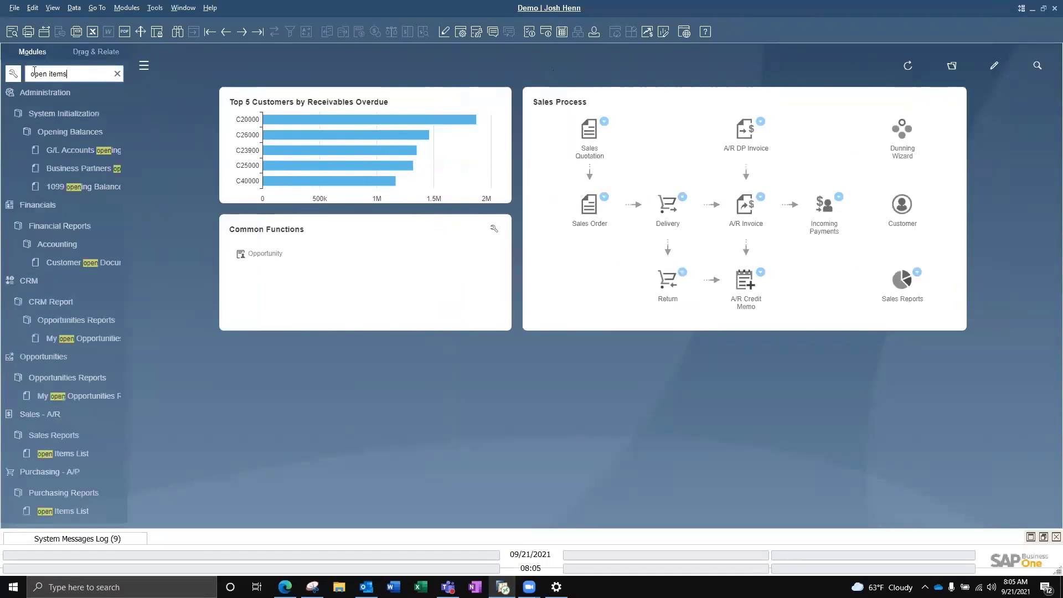
left_click(55, 113)
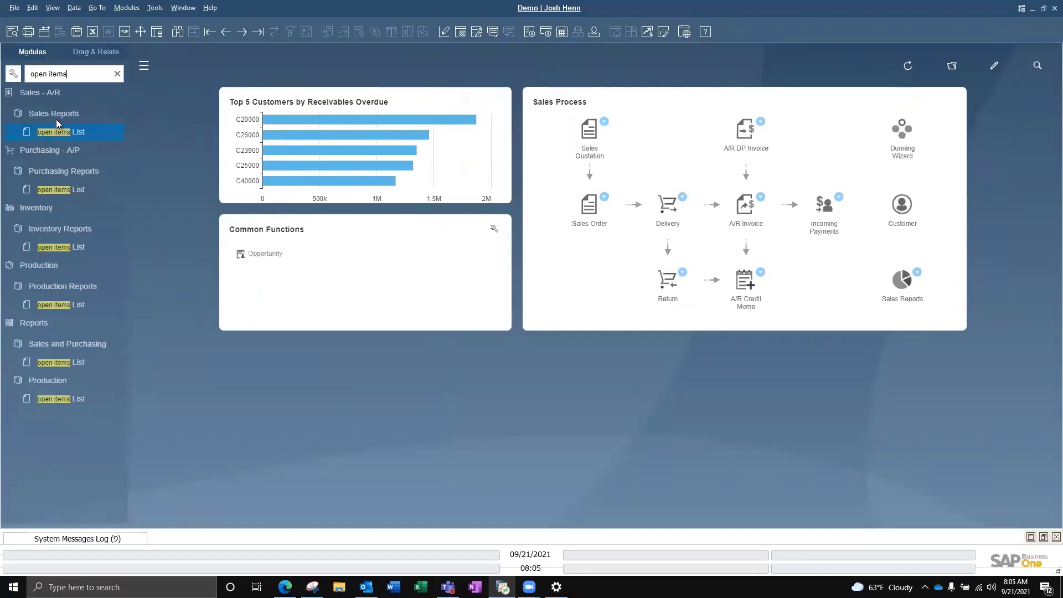
left_click(117, 74)
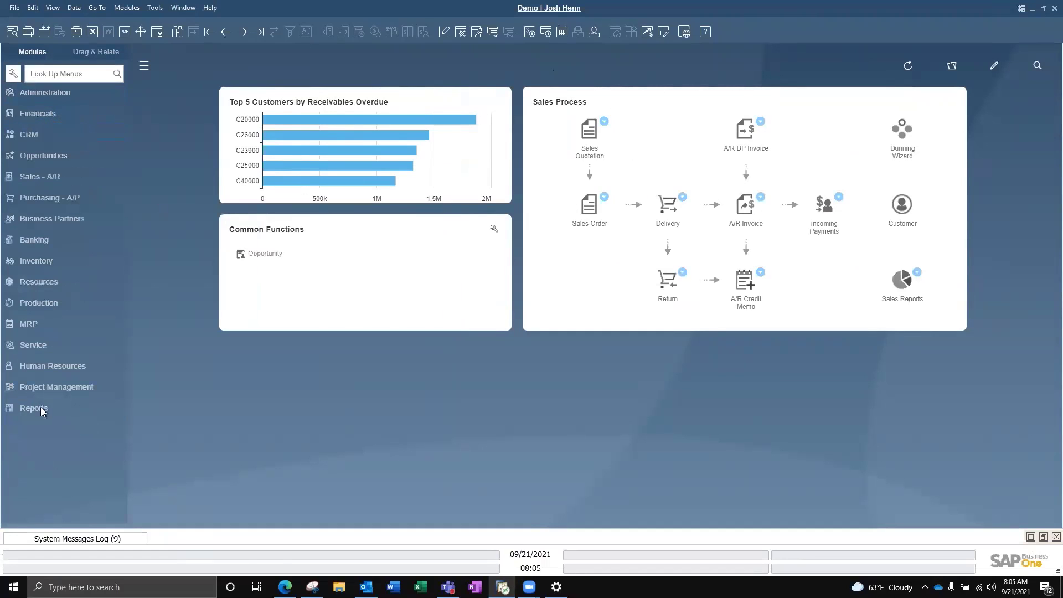
Step: Open the Open Items List report for sales and purchasing
left_click(39, 409)
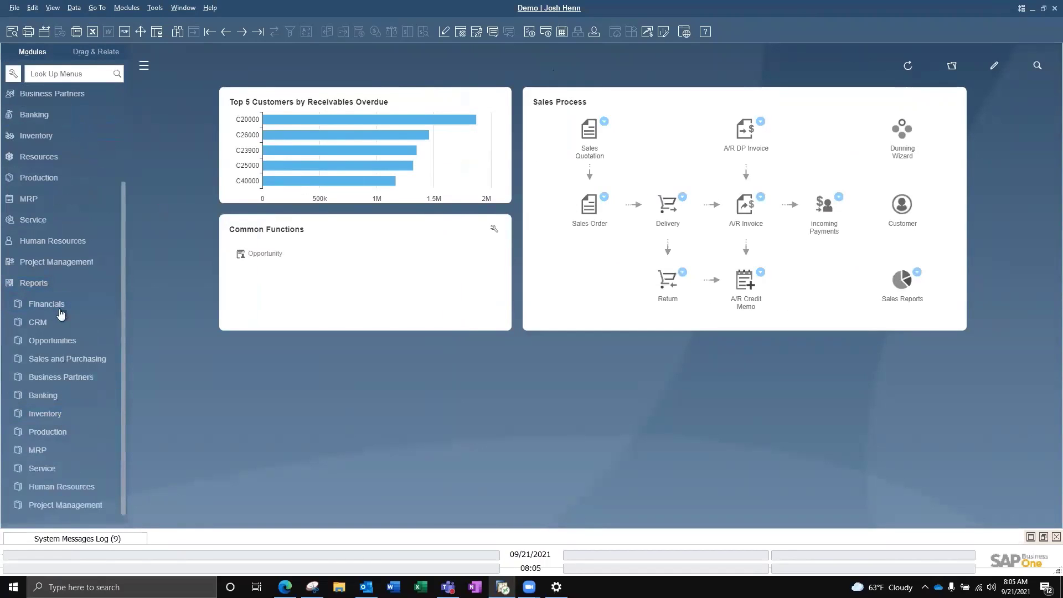
left_click(58, 358)
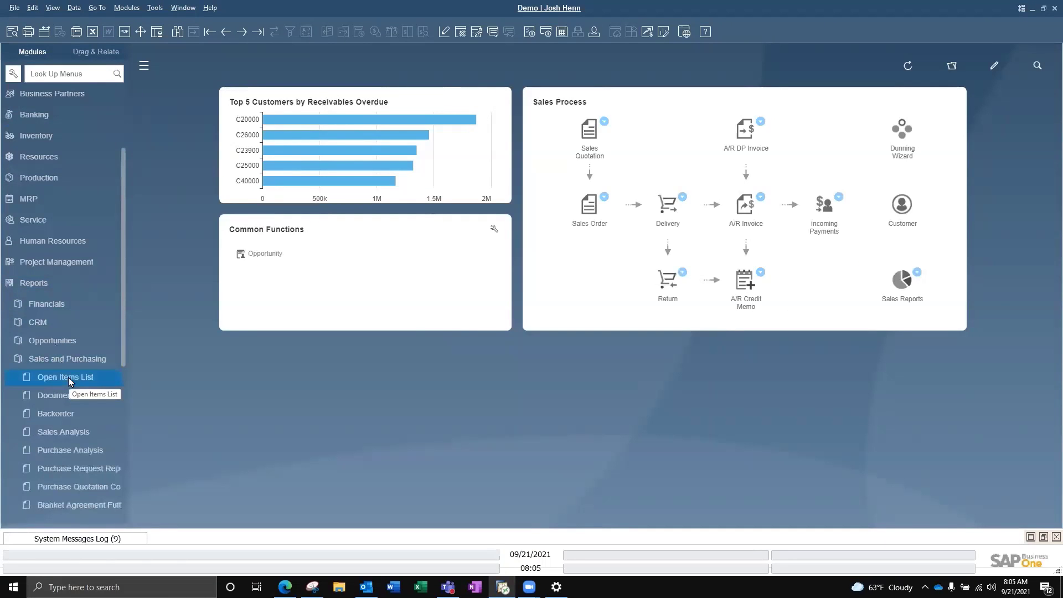
left_click(68, 377)
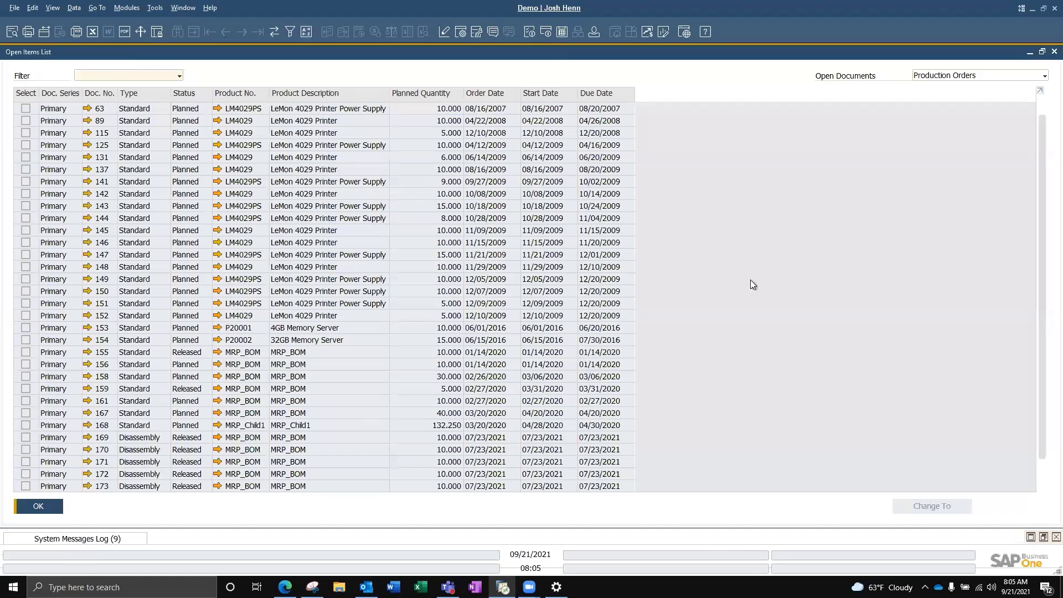
Step: Display the open Sales Quotations and the open Returns in the Open Items List
left_click(939, 79)
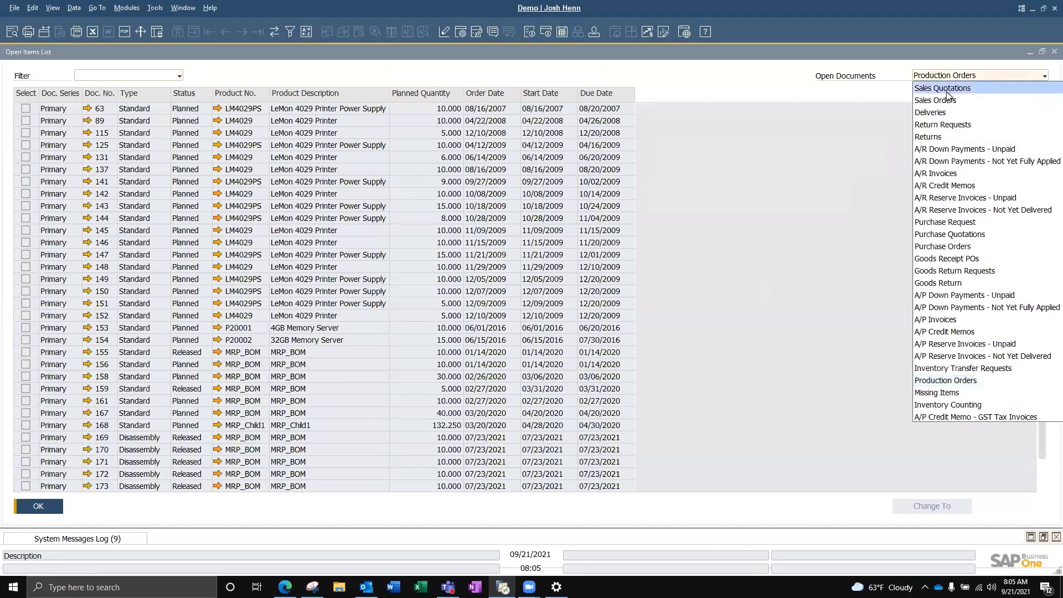
left_click(947, 89)
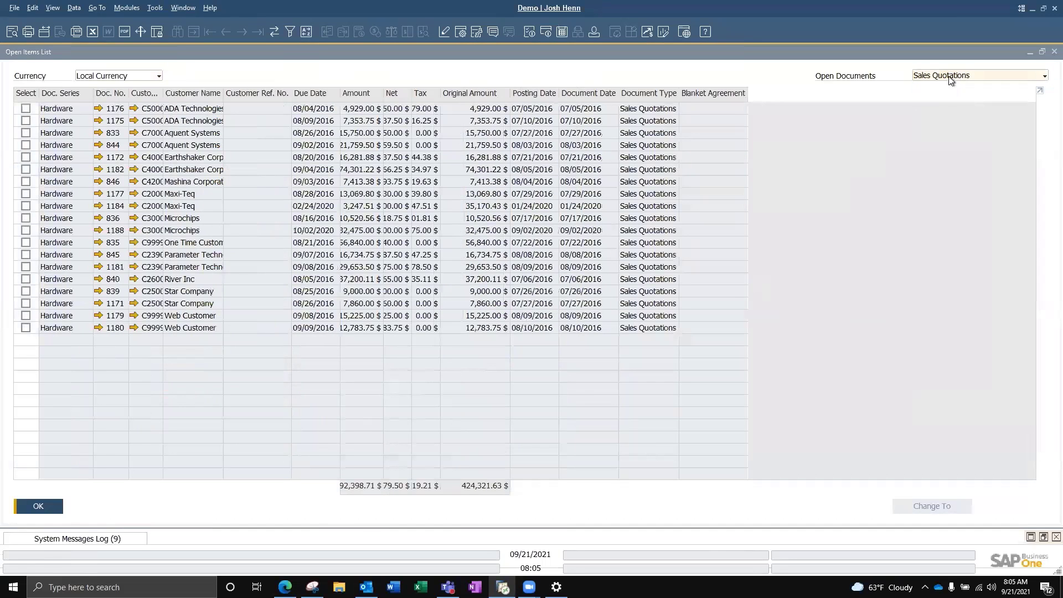
left_click(951, 81)
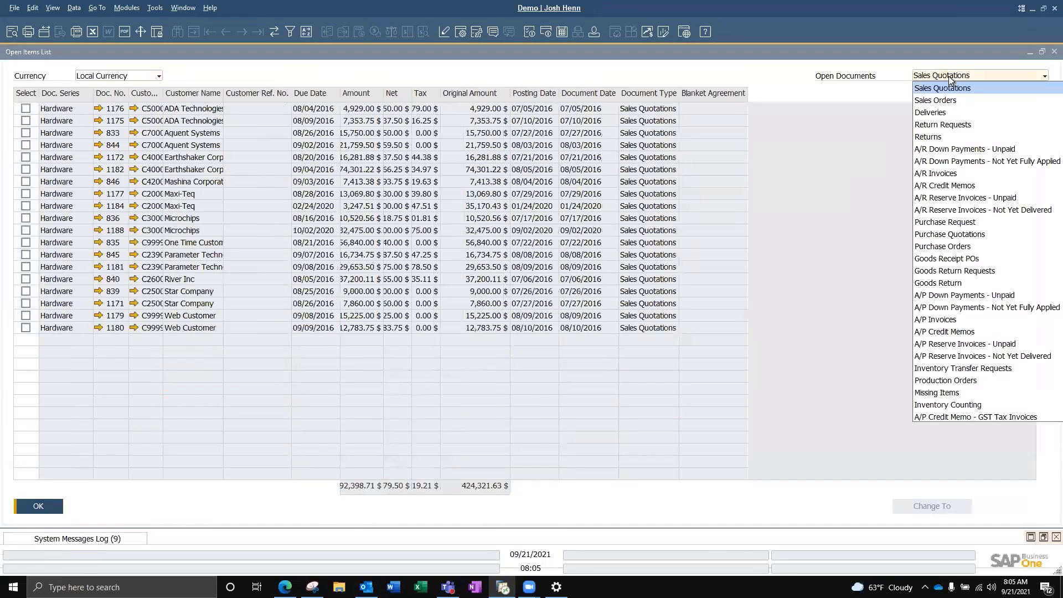
left_click(961, 138)
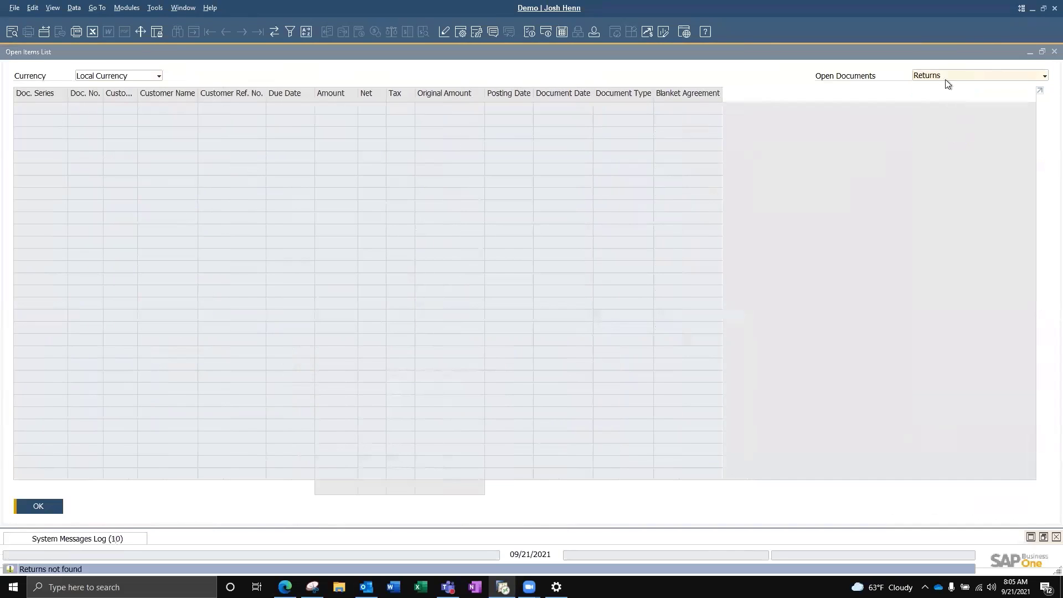
Step: Display the open A/P Invoices, examine their due dates, days overdue and amounts, and close the Open Items List
left_click(945, 77)
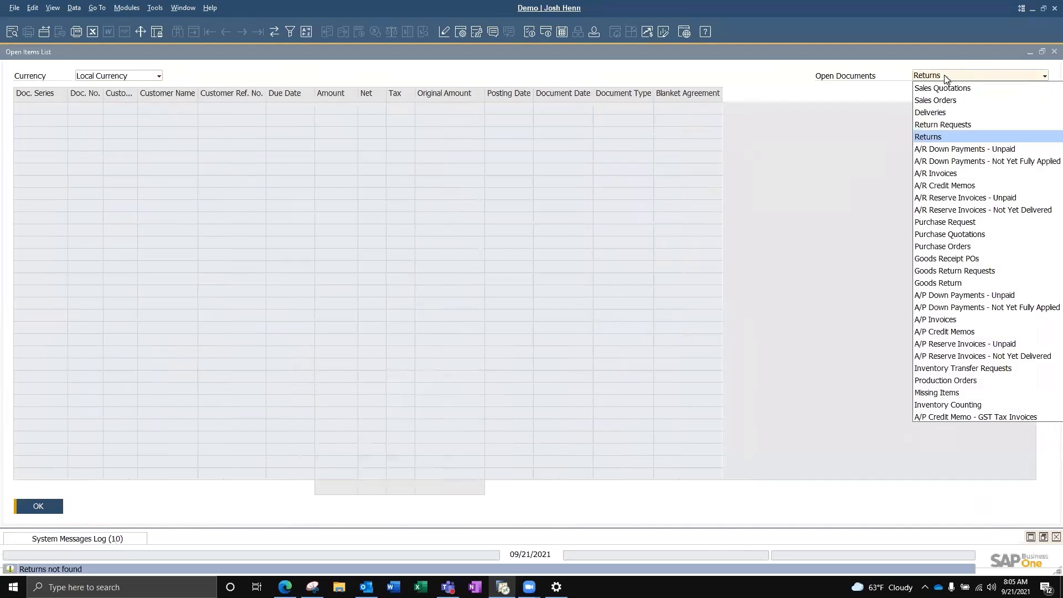
left_click(959, 321)
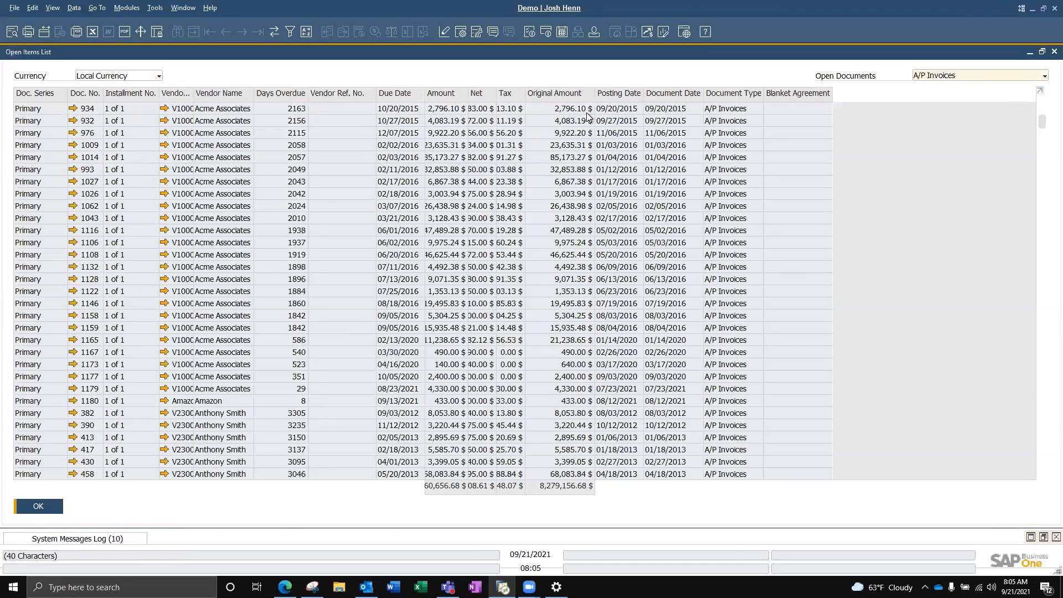
scroll(615, 186, "down", 2)
scroll(616, 186, "up", 2)
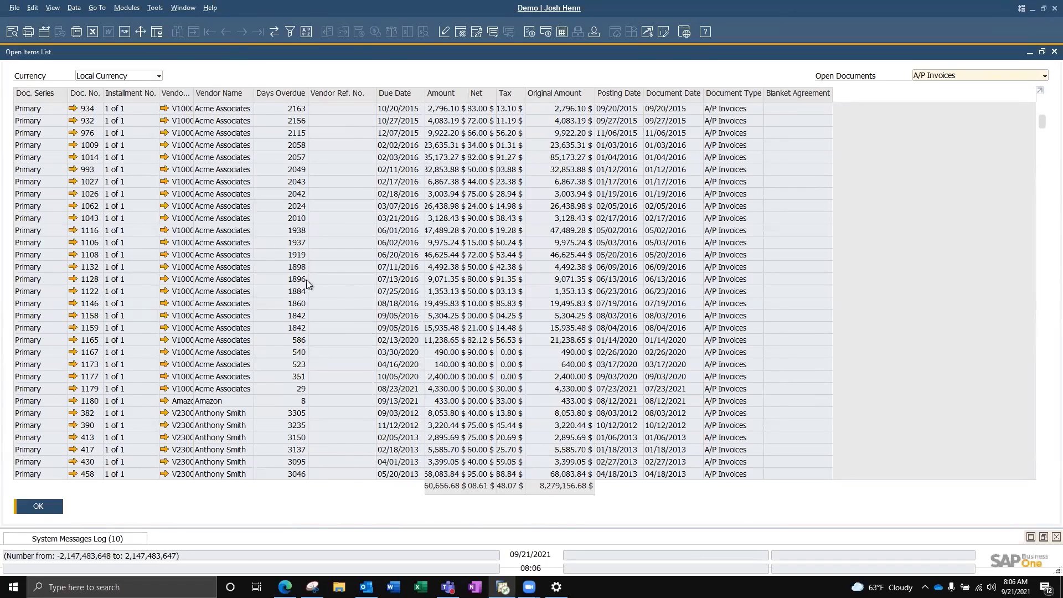
scroll(567, 249, "down", 2)
left_click(55, 505)
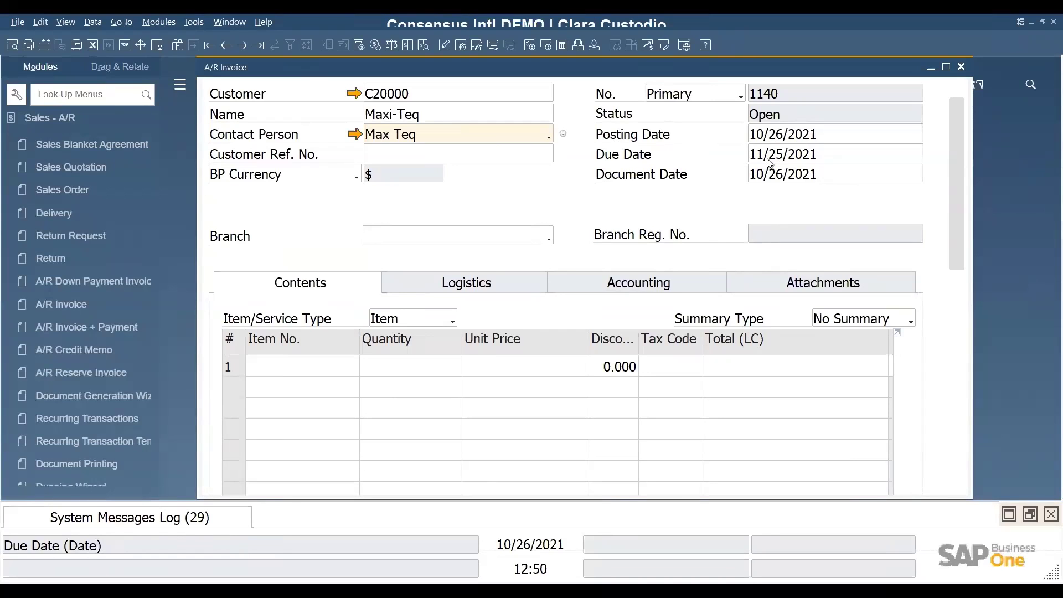
Step: Clear the posting date, due date and document date of the A/R invoice for Maxi-Teq
left_click(822, 133)
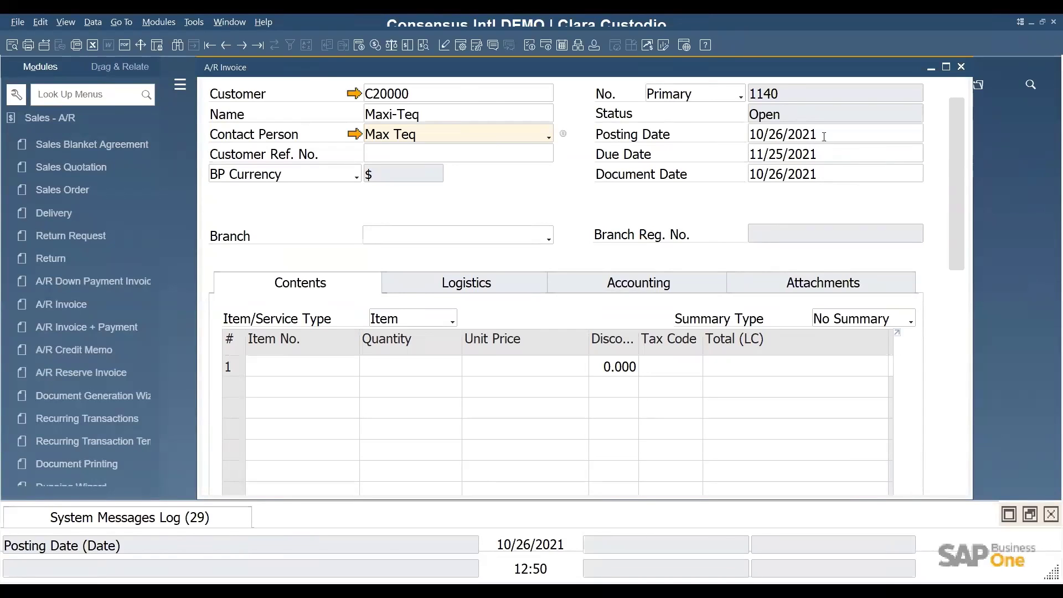
left_click(824, 136)
key("BackSpace")
left_click(823, 159)
key("BackSpace")
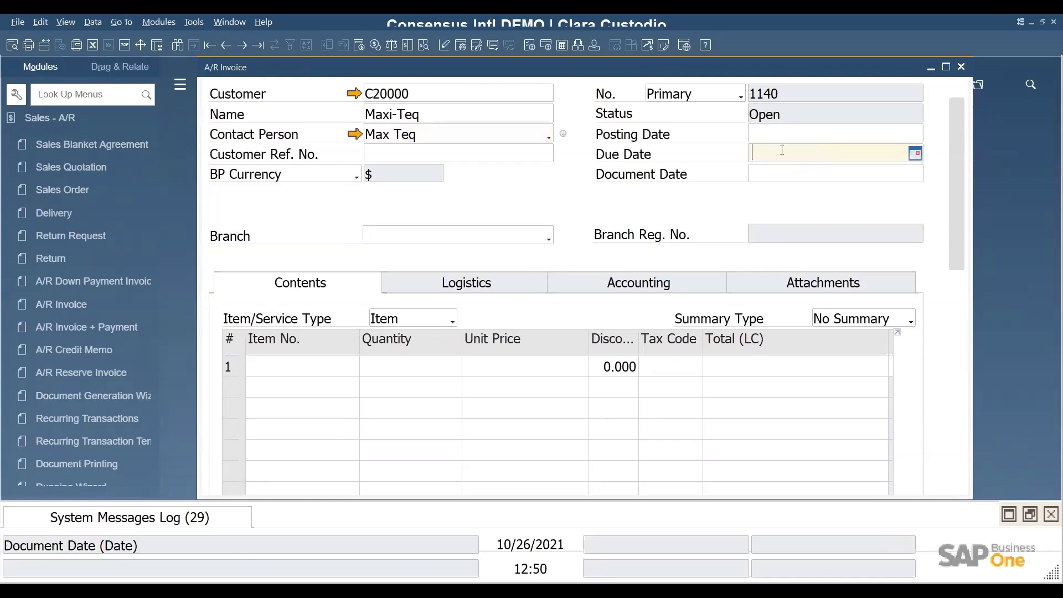
Step: Fill the invoice's posting date with the current date, 10/26/2021, using the "t" entry
left_click(770, 136)
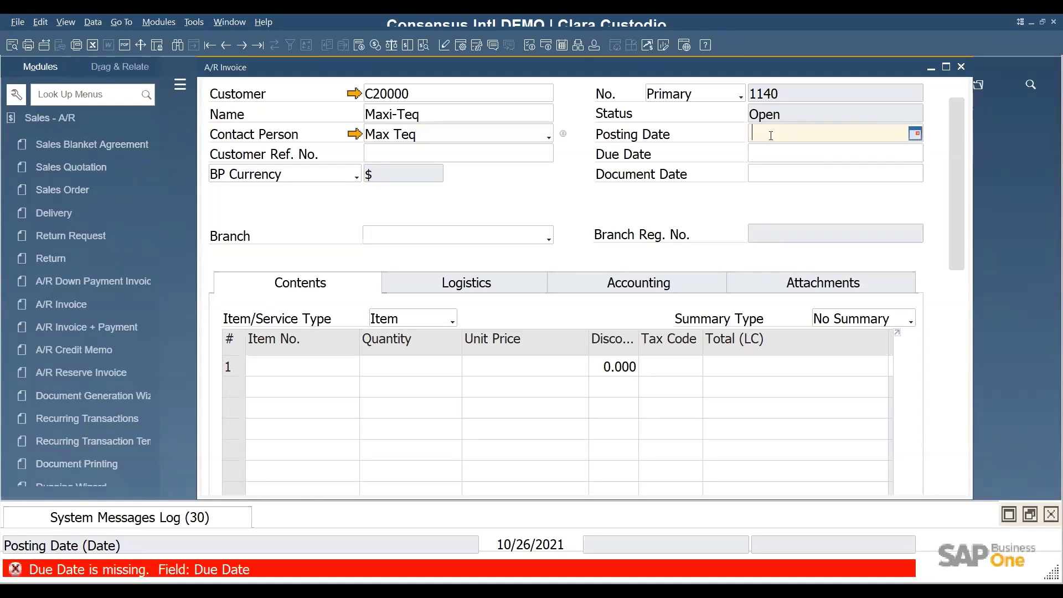
type("t")
key("Tab")
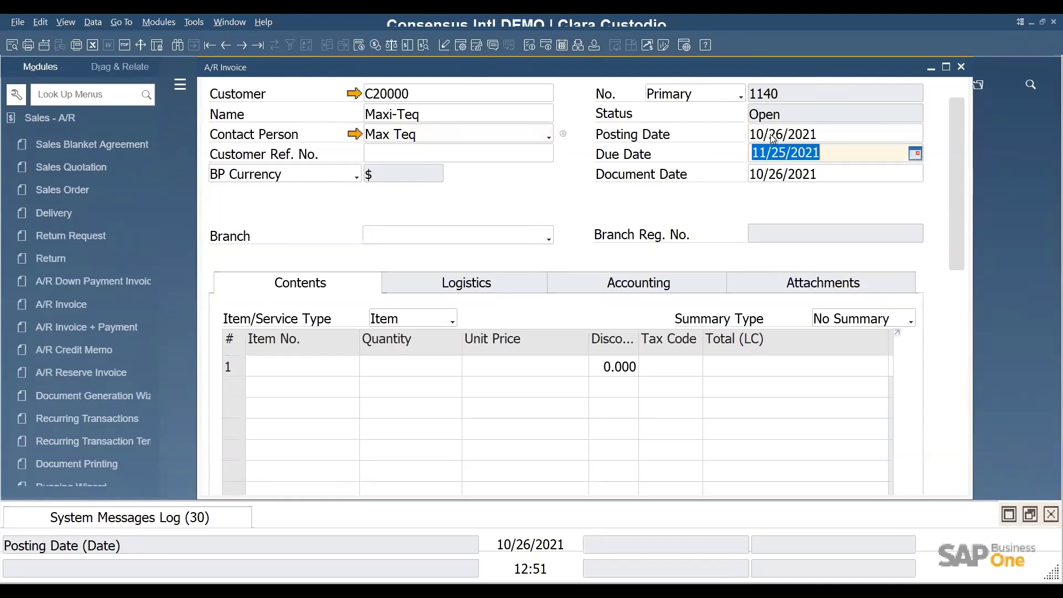
Step: Replace the invoice's posting date with 10/12/2021 chosen from the calendar
left_click(823, 133)
key("BackSpace")
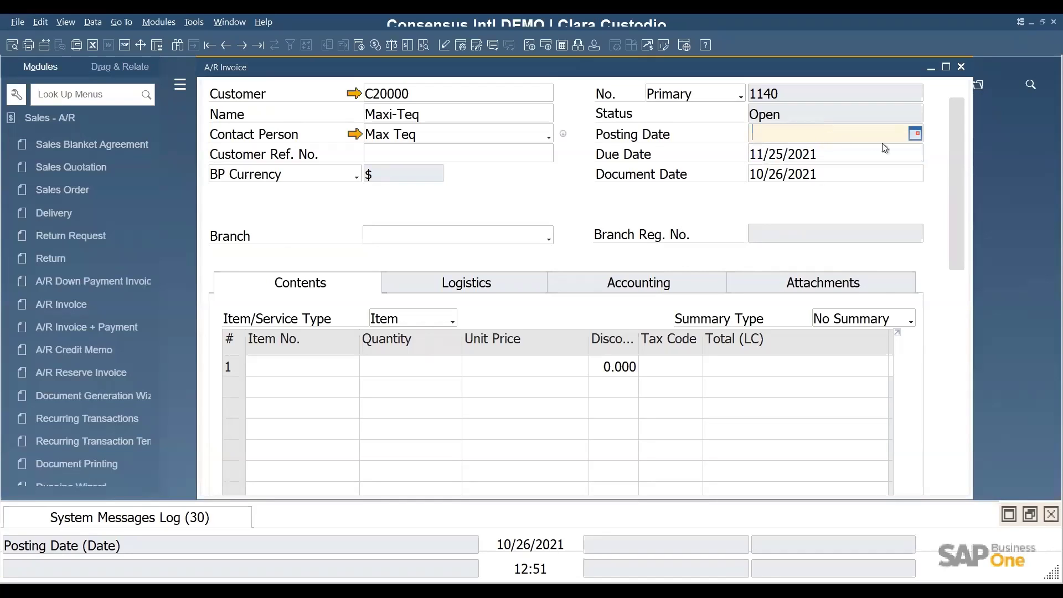
left_click(915, 135)
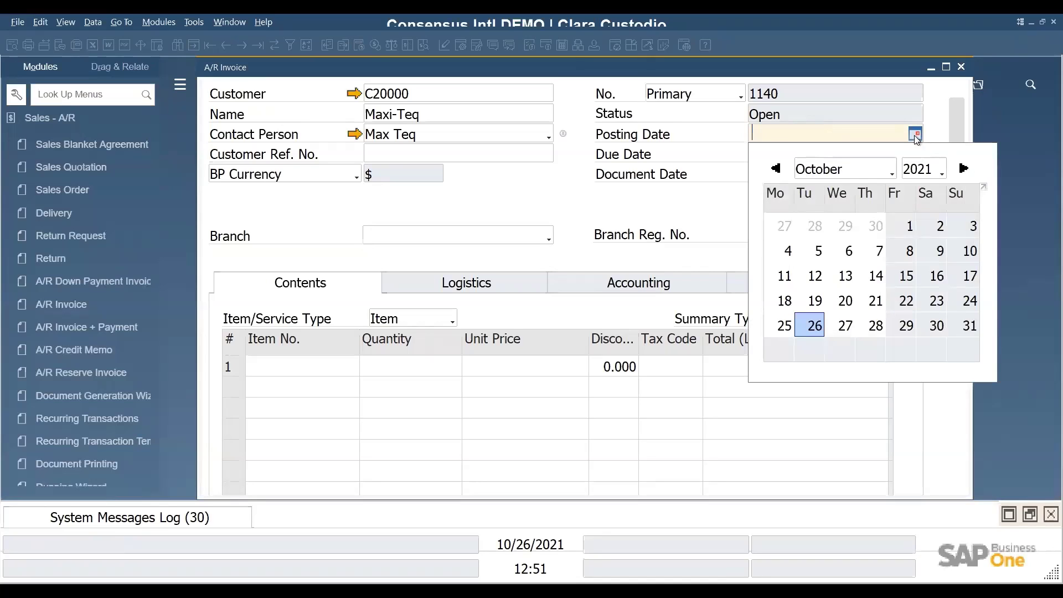
left_click(815, 277)
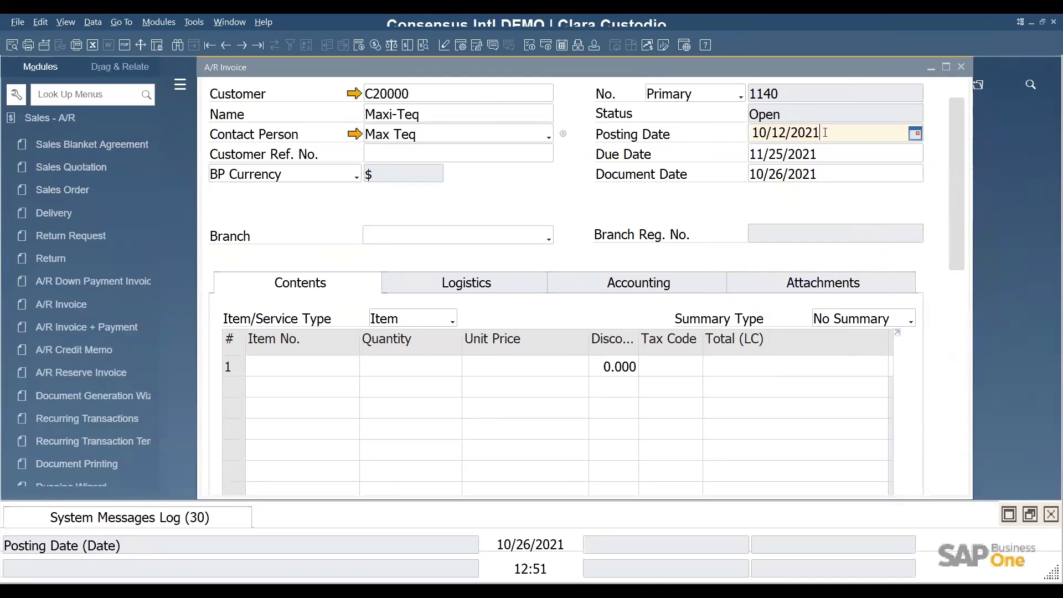
key("Tab")
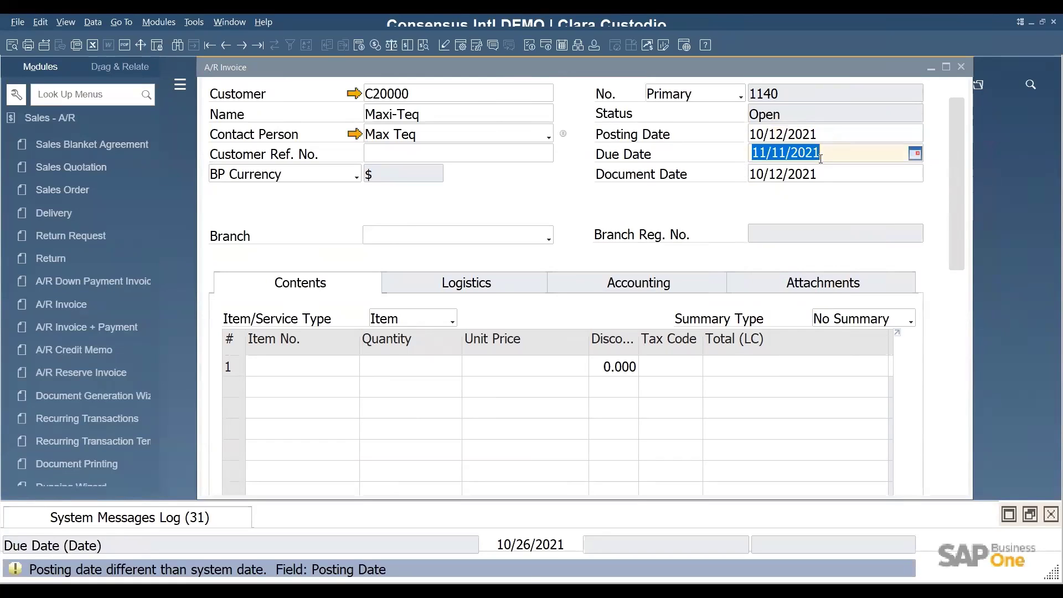
Step: Change the invoice's posting date to 12/10/2021
left_click(824, 133)
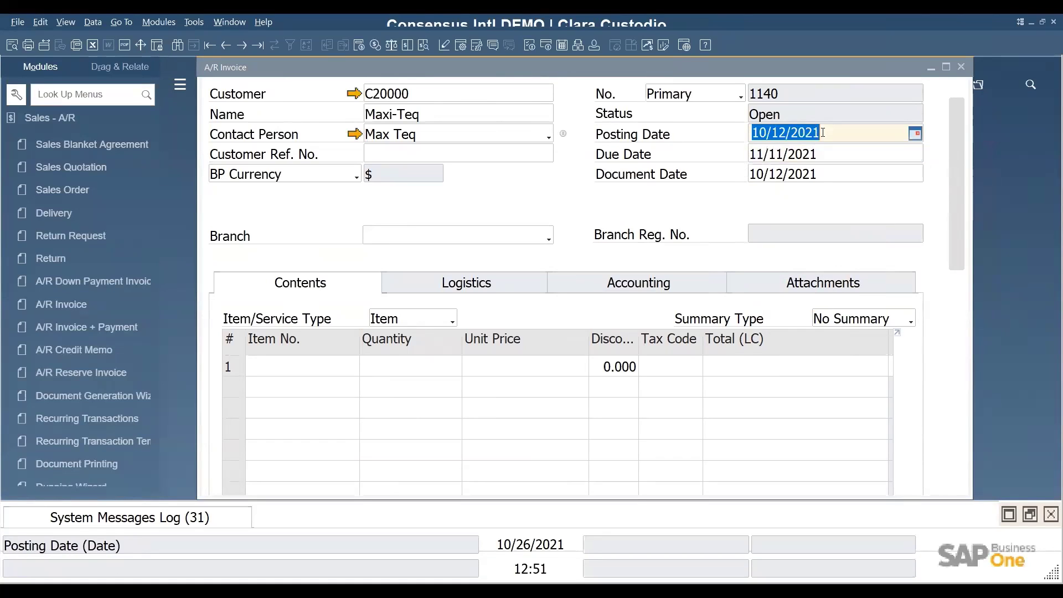
key("BackSpace")
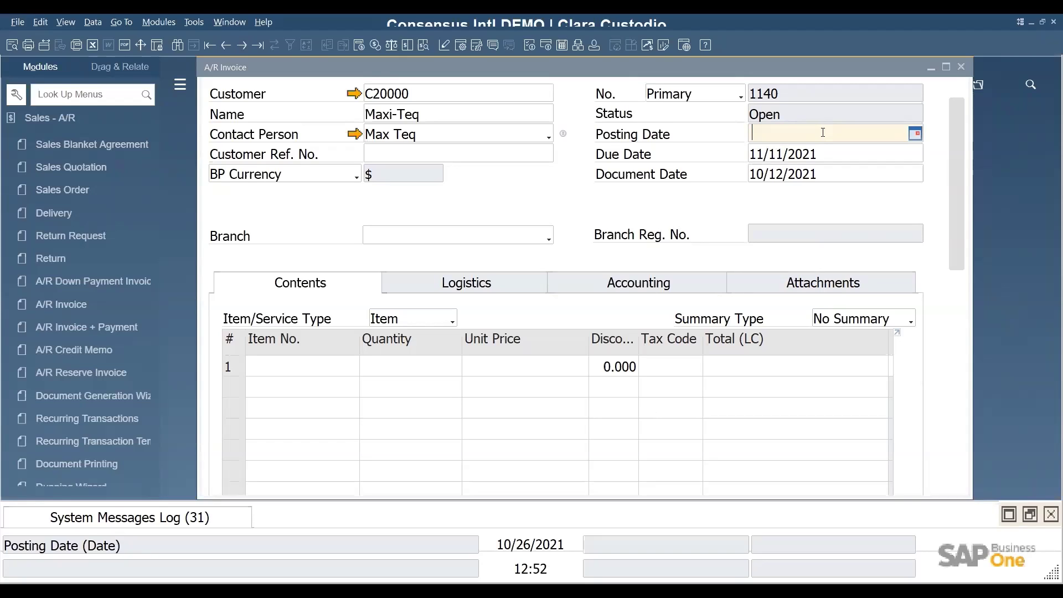
type("12/10/2021")
key("Tab")
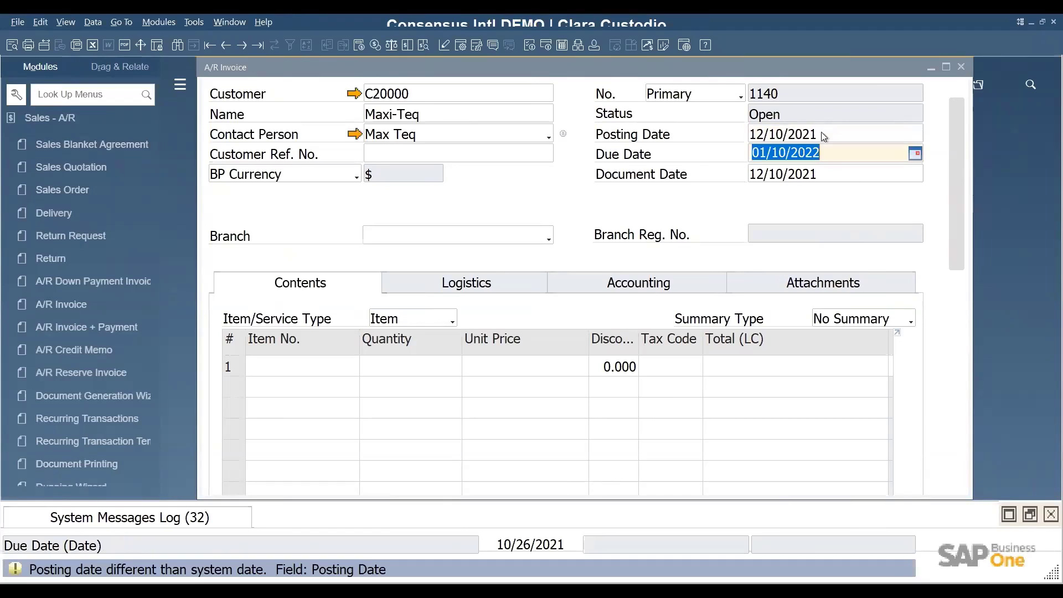
Step: Set the invoice's posting date to 10/12/2021 by entering only the month and day as 1012
key("shift+Tab")
key("BackSpace")
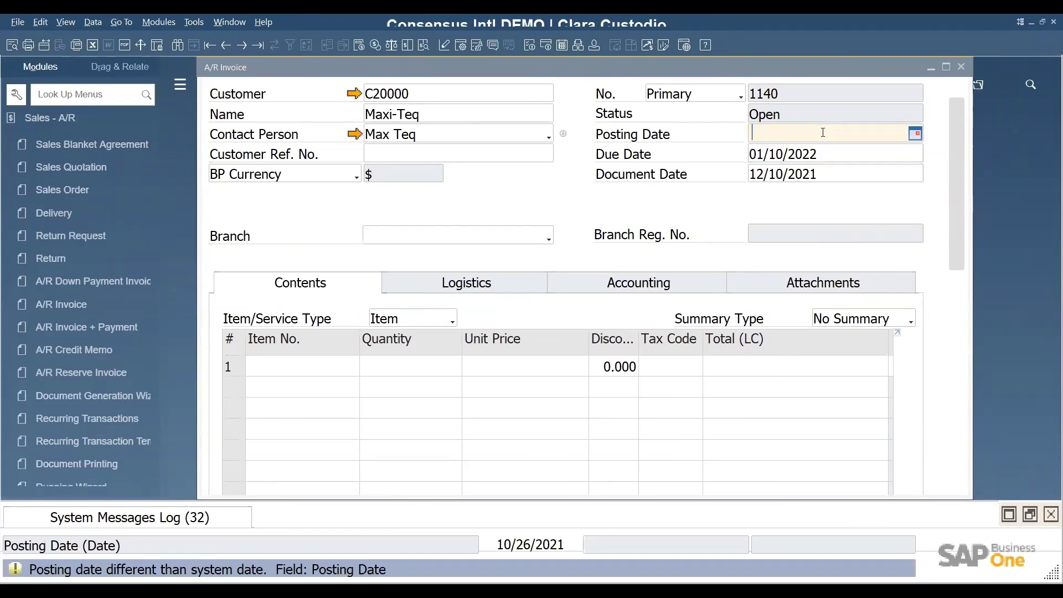
type("12102021")
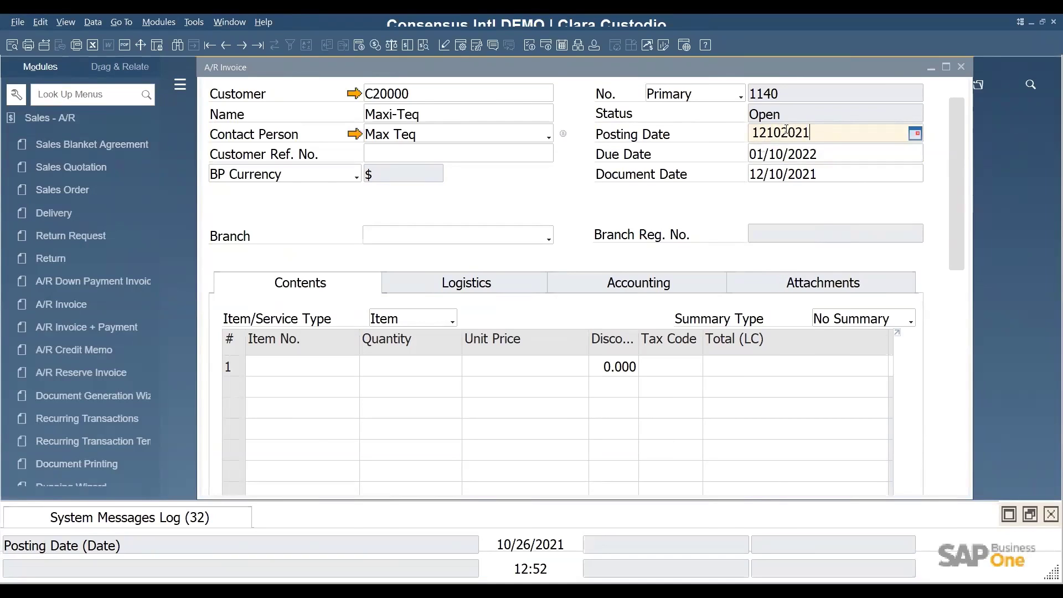
key("BackSpace")
key("BackSpace")
key("BackSpace")
key("BackSpace")
type("1012")
key("Tab")
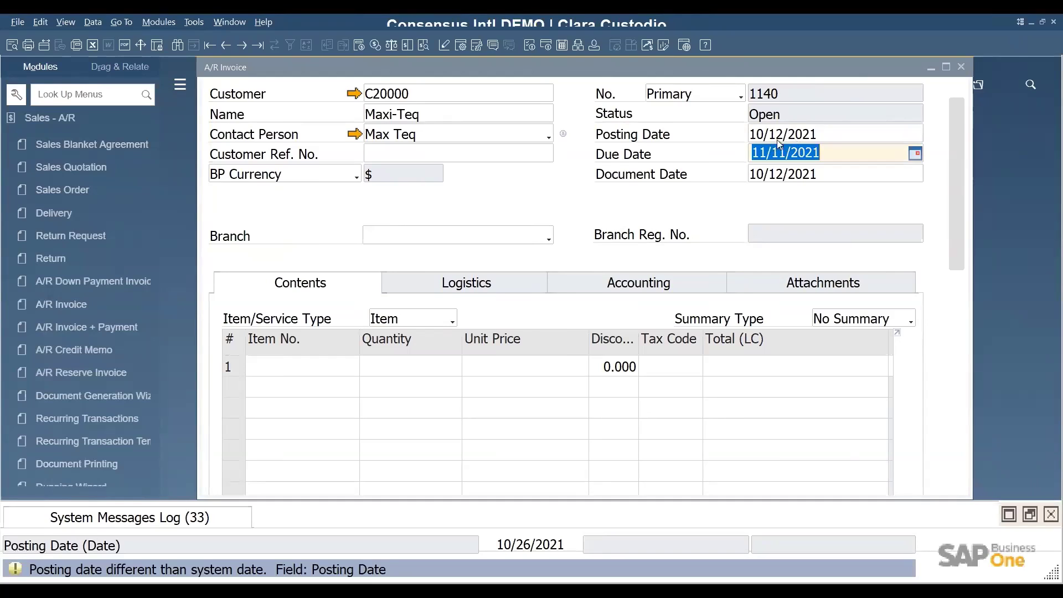
Step: Set the invoice's posting date to 10/15/2021 by entering only the day as 15
left_click(821, 134)
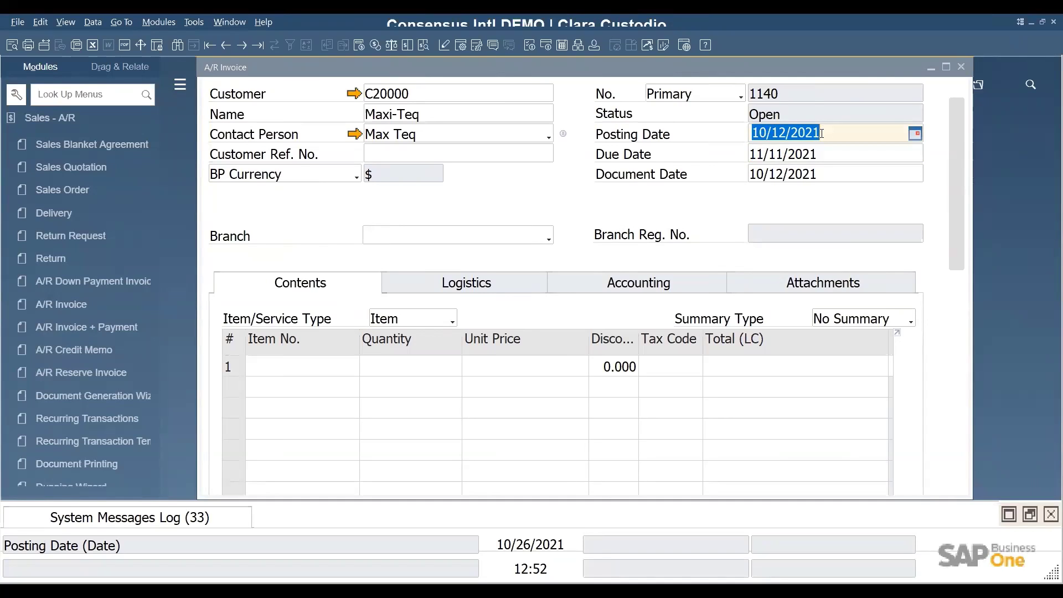
key("BackSpace")
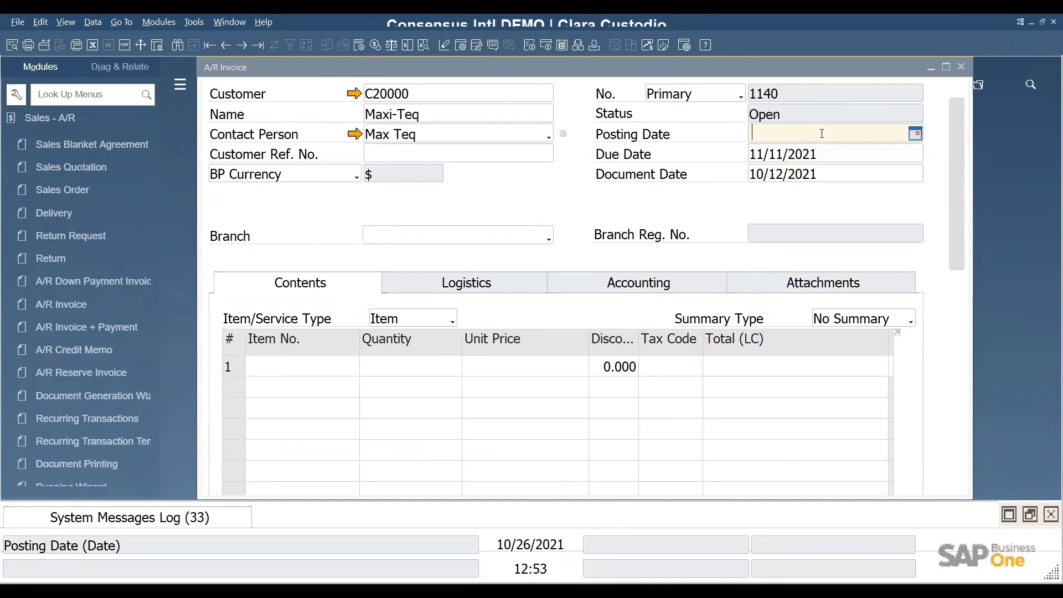
type("15")
key("Tab")
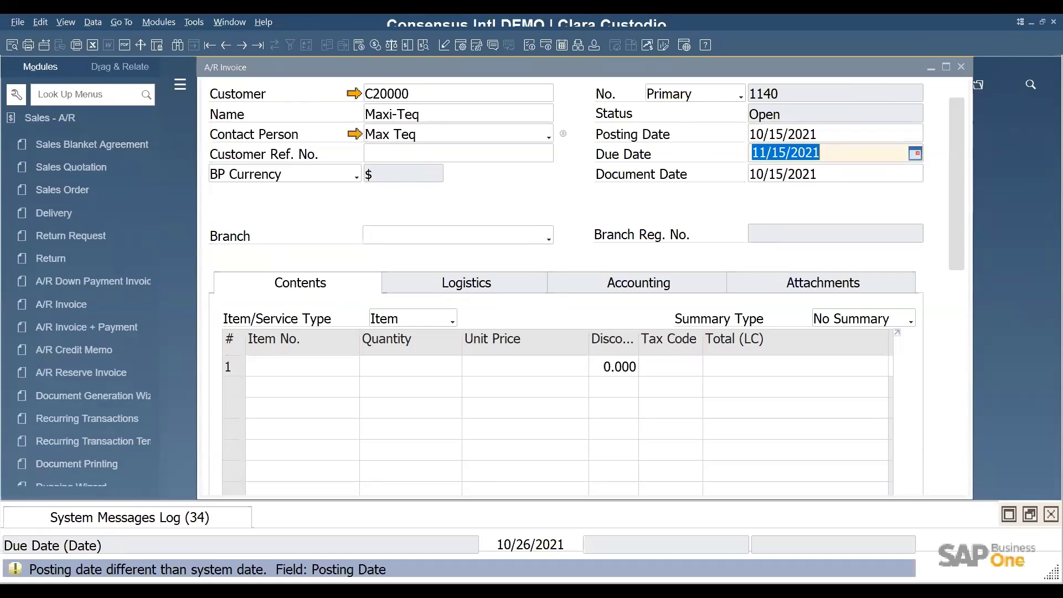
Step: Change the invoice's posting date to 09/15/2021 by entering only the month and day as 0915
left_click(823, 135)
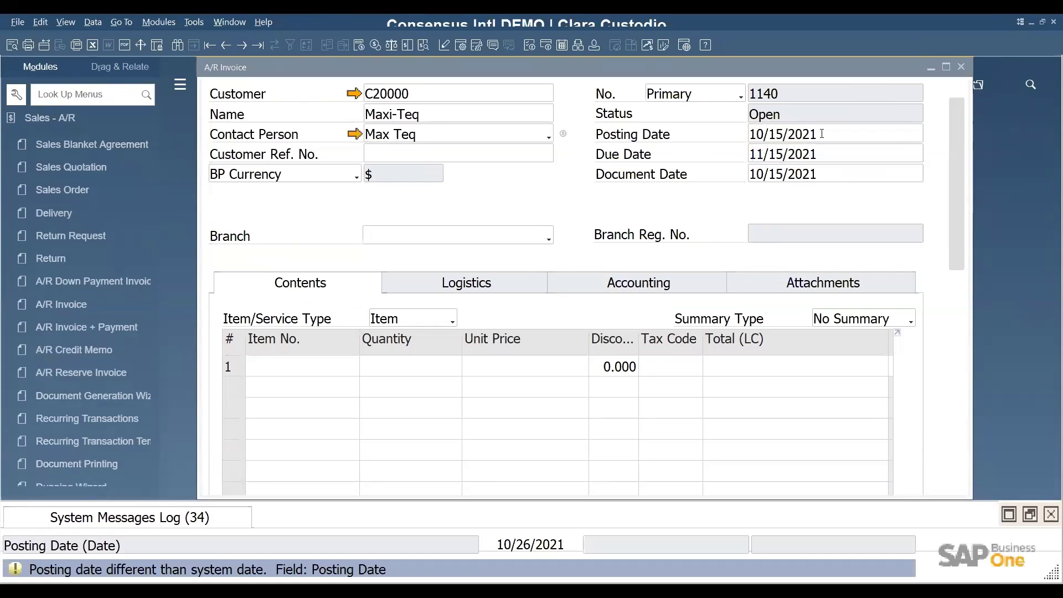
key("BackSpace")
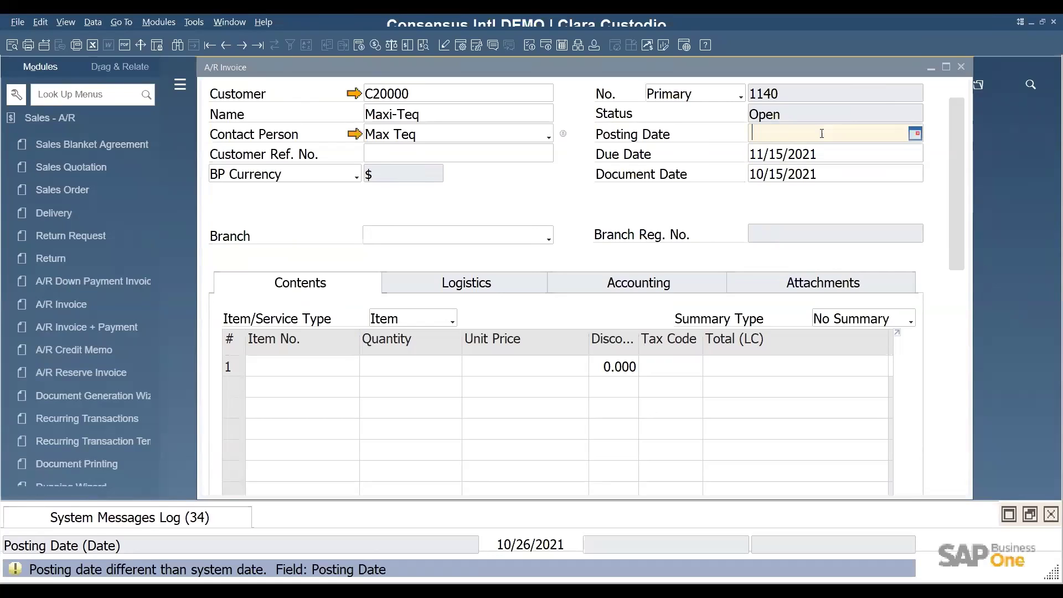
type("0915")
key("Tab")
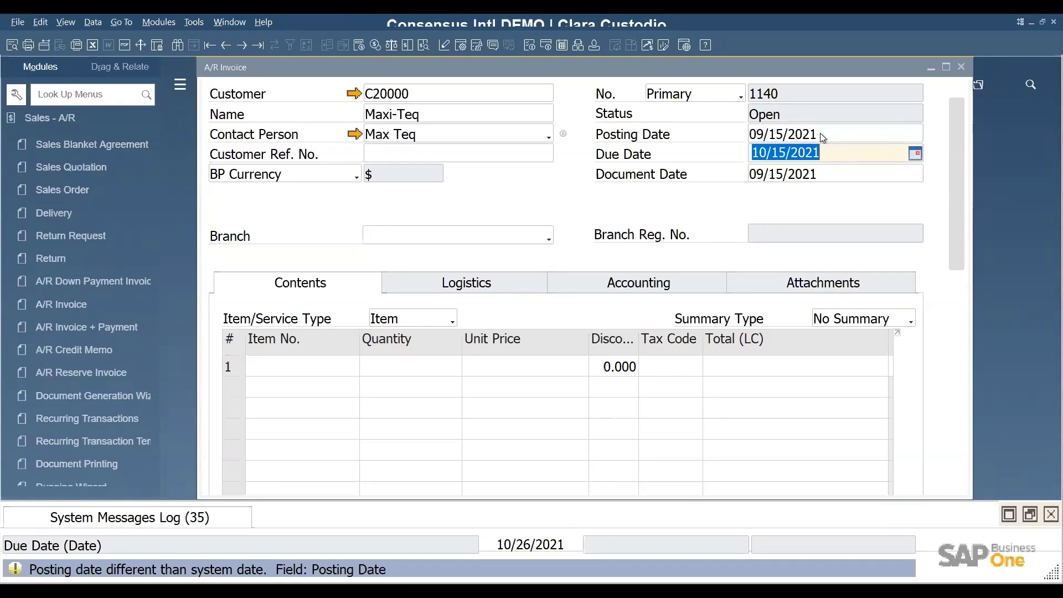
Step: Set the invoice's due date to 11/10/2021, 15 days after the current date, using the "+15" entry
key("BackSpace")
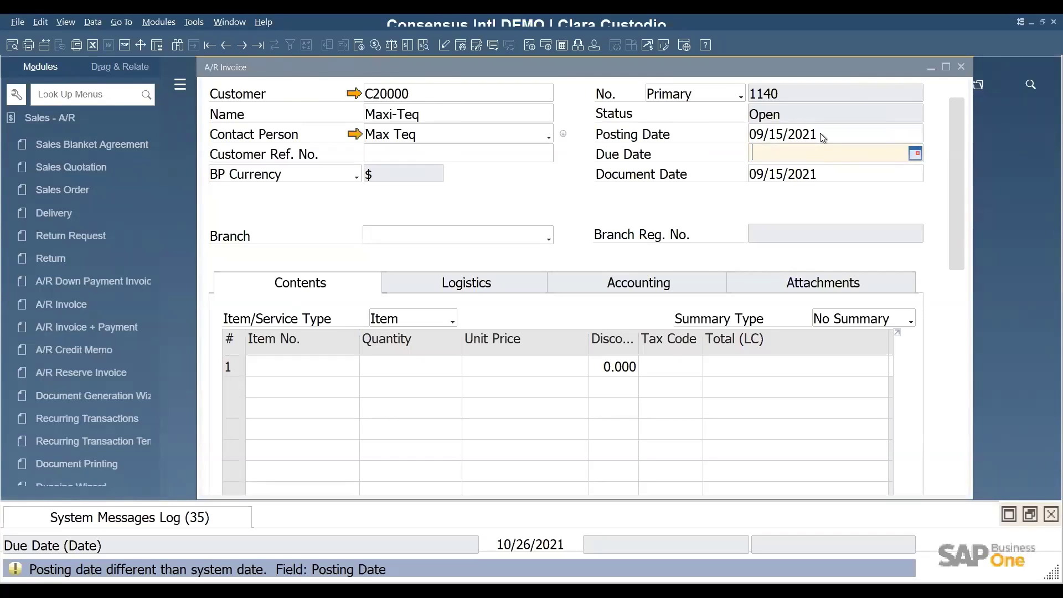
type("+15")
key("Tab")
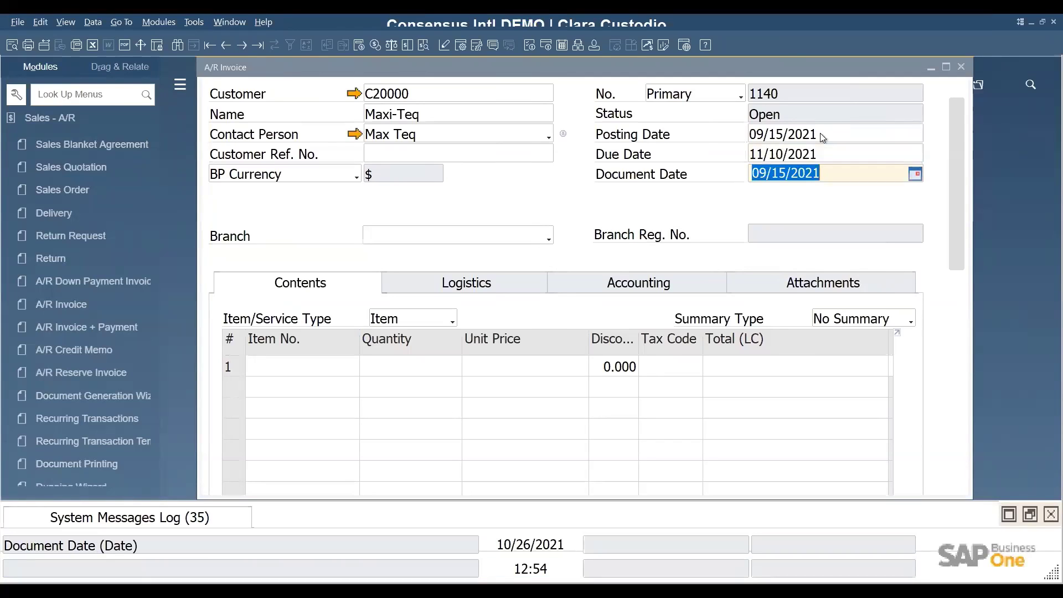
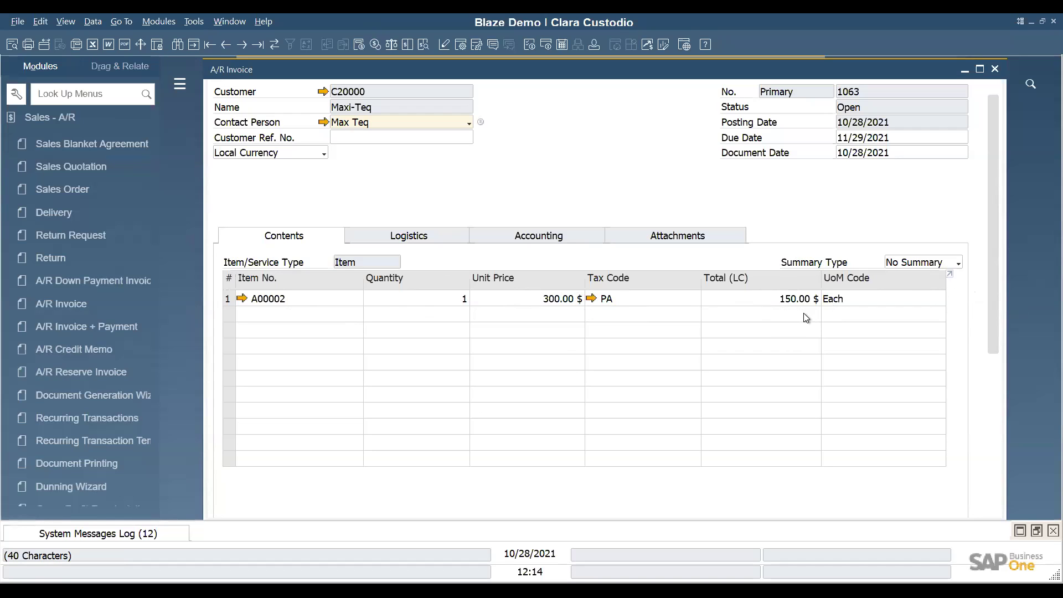
Step: Check the A/R invoice's totals and make the Discount % column visible in its item table through Form Settings
left_click_drag(992, 300, 1011, 451)
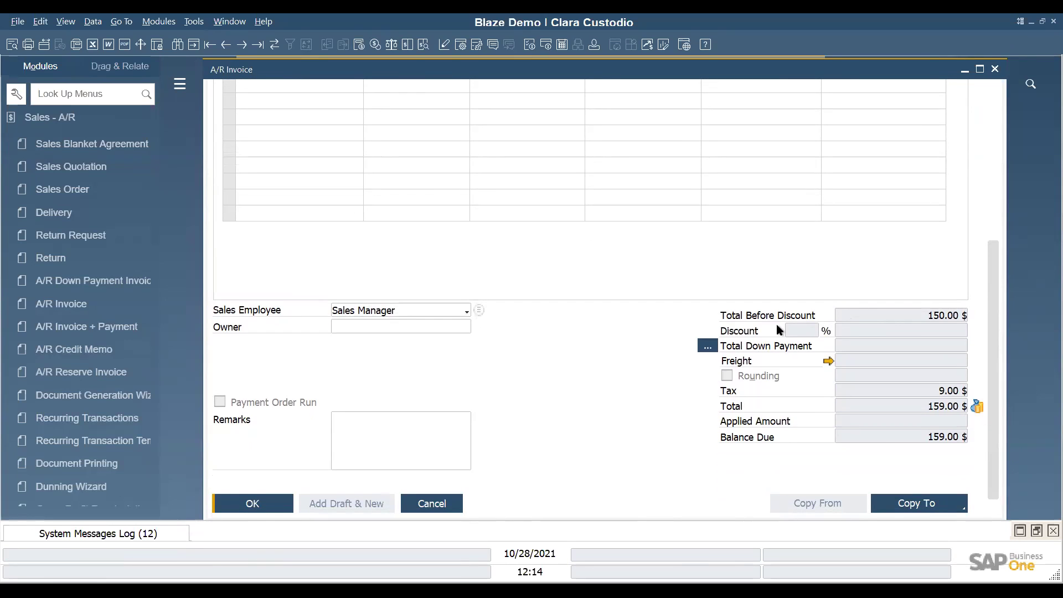
left_click_drag(994, 314, 981, 180)
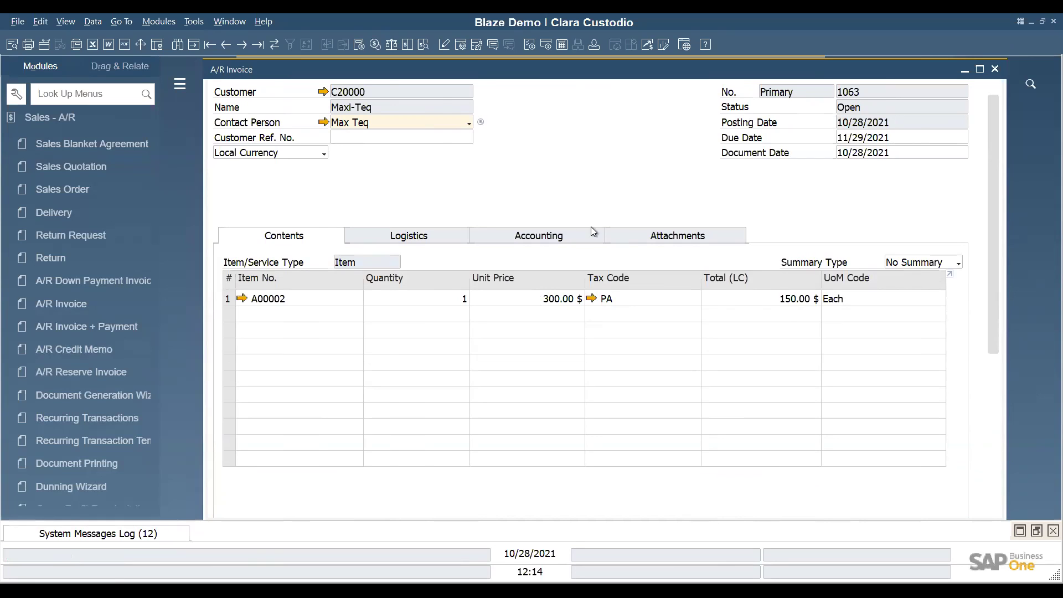
left_click(461, 48)
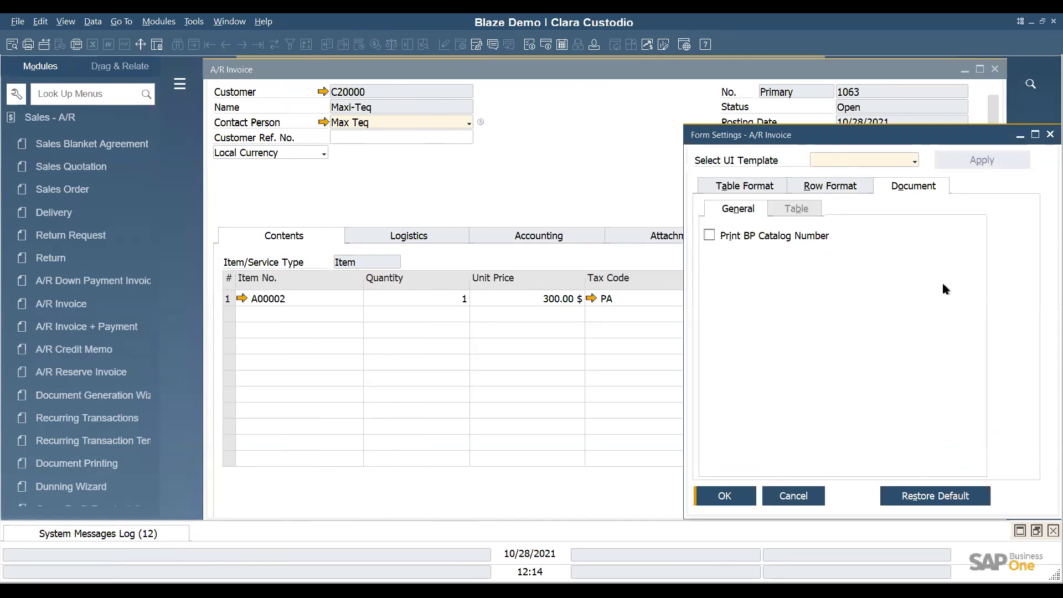
left_click(754, 191)
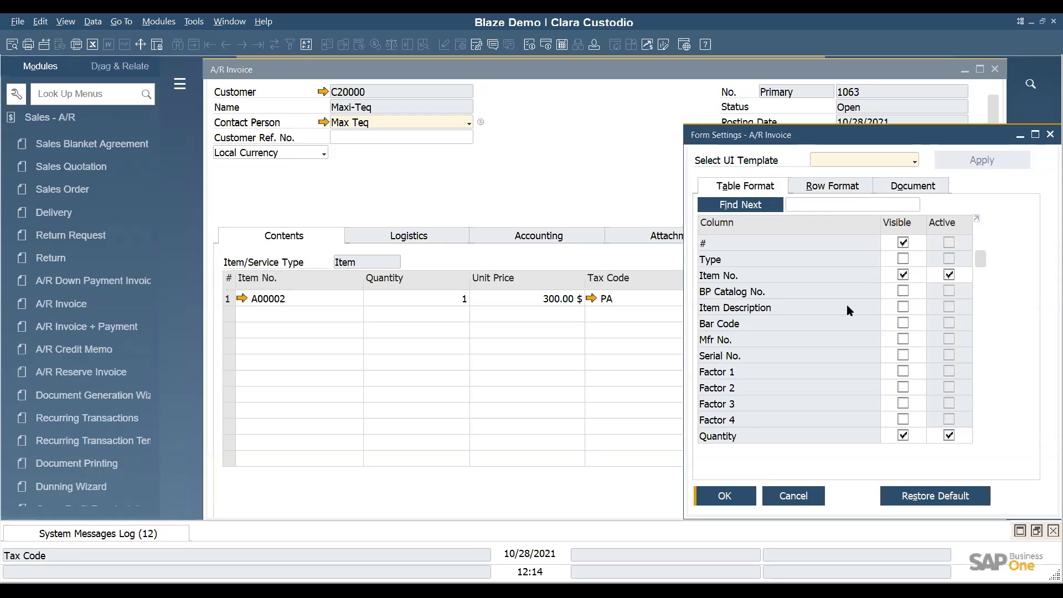
scroll(829, 372, "down", 4)
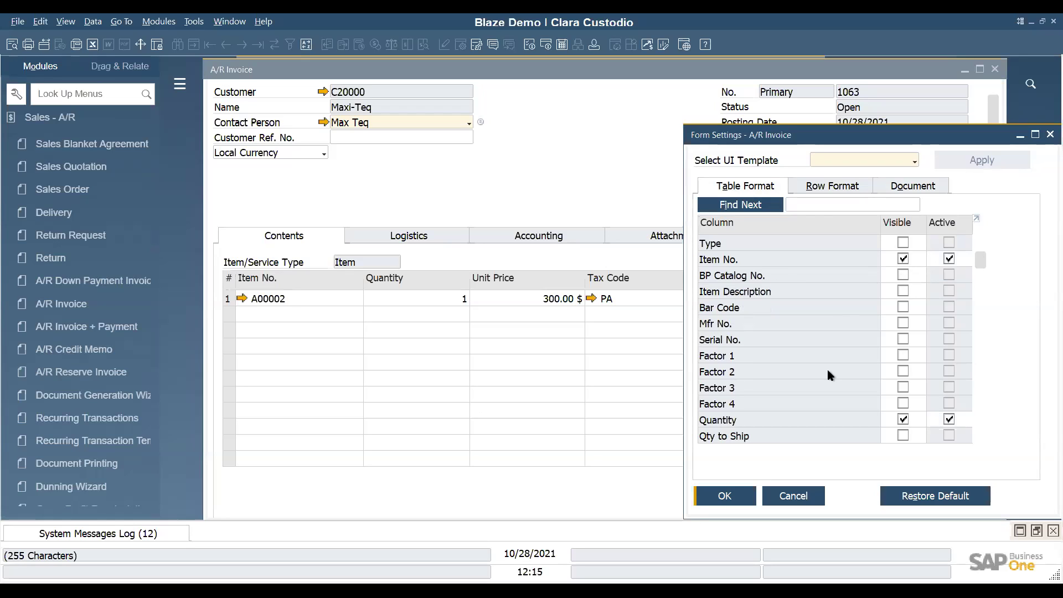
scroll(828, 371, "down", 3)
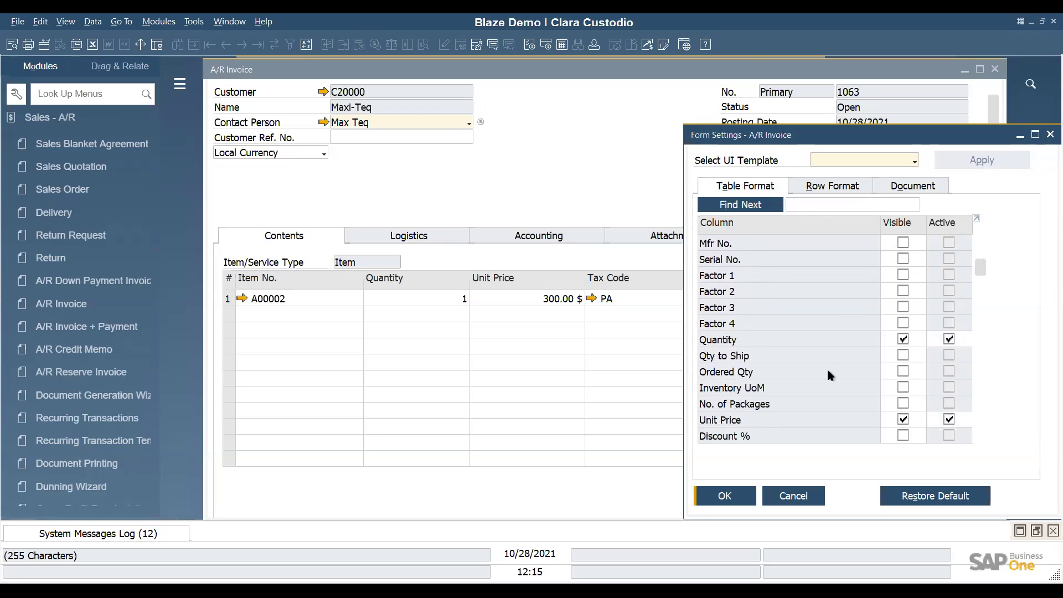
left_click(903, 419)
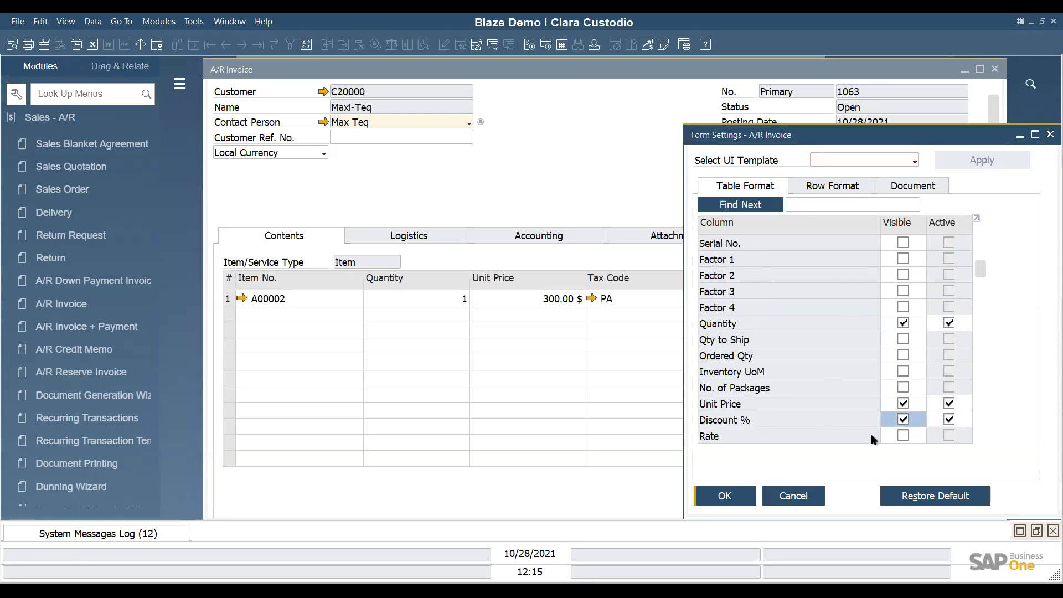
left_click(726, 496)
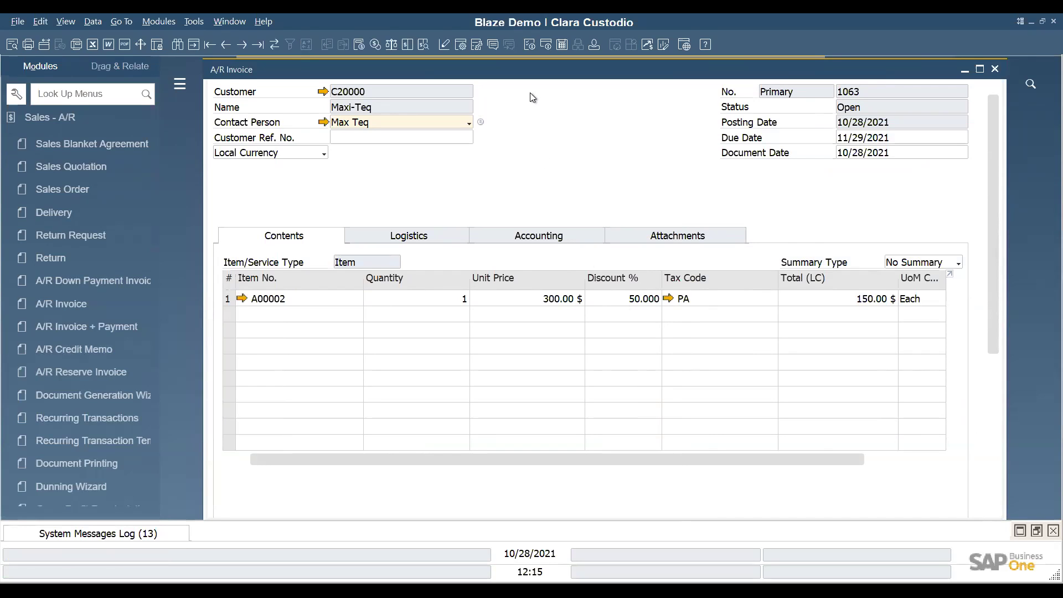
Step: Reopen the A/R invoice's Form Settings, review the table format column options, and close the settings
key("ctrl+shift+s")
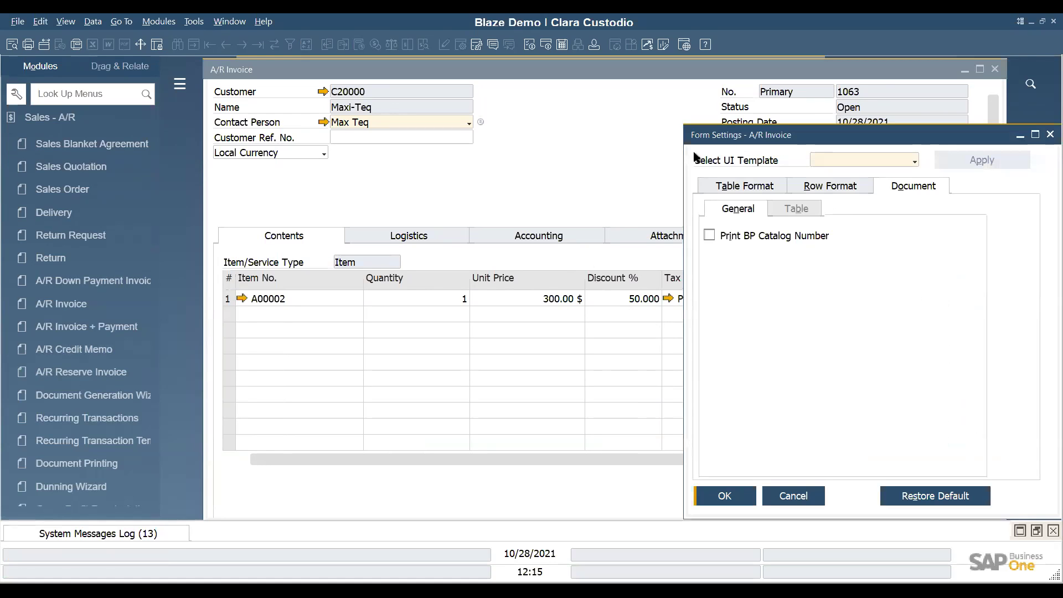
left_click(742, 189)
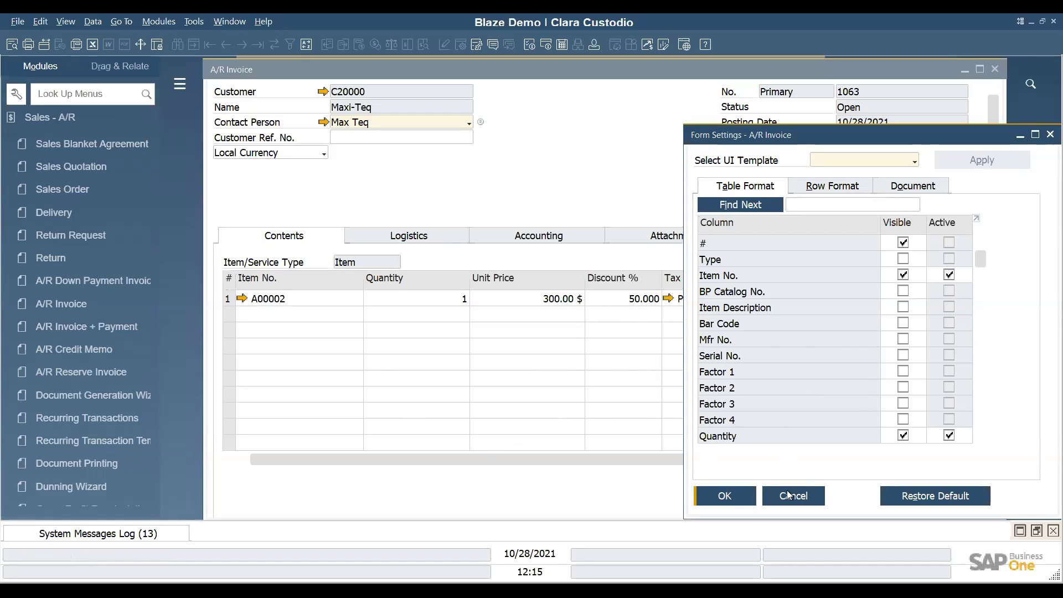
left_click(730, 500)
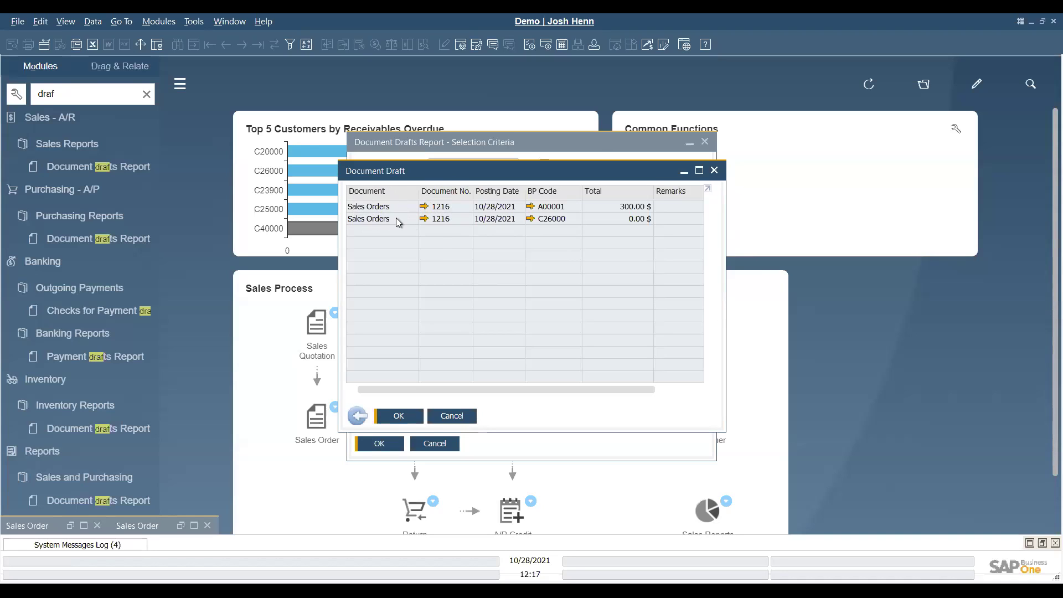
Step: Open the Alfa Group sales order draft and add item A00001 with quantity 5 as its second line
left_click(424, 206)
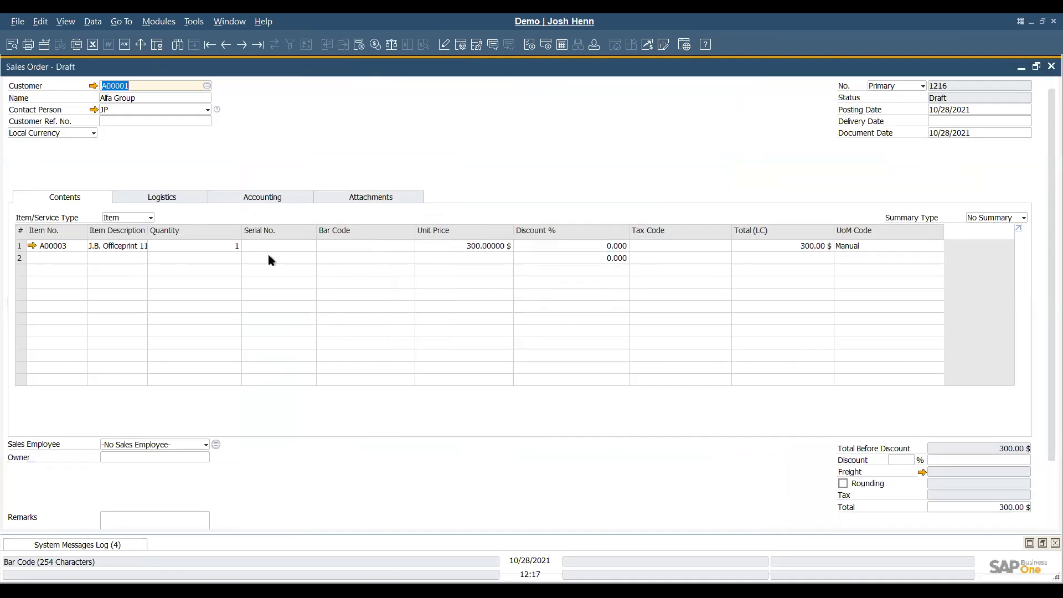
left_click(55, 258)
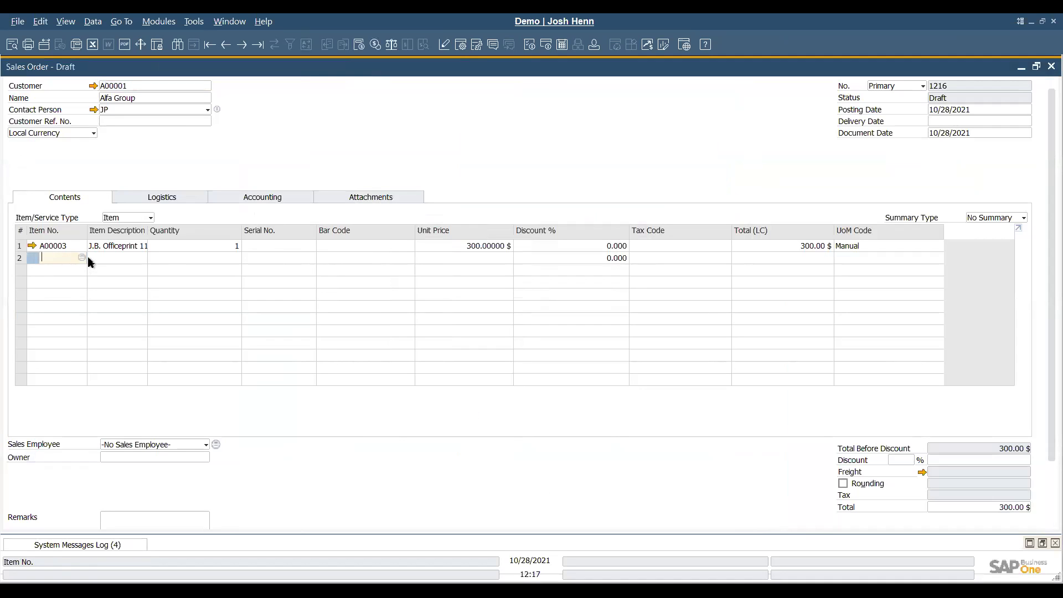
left_click(82, 257)
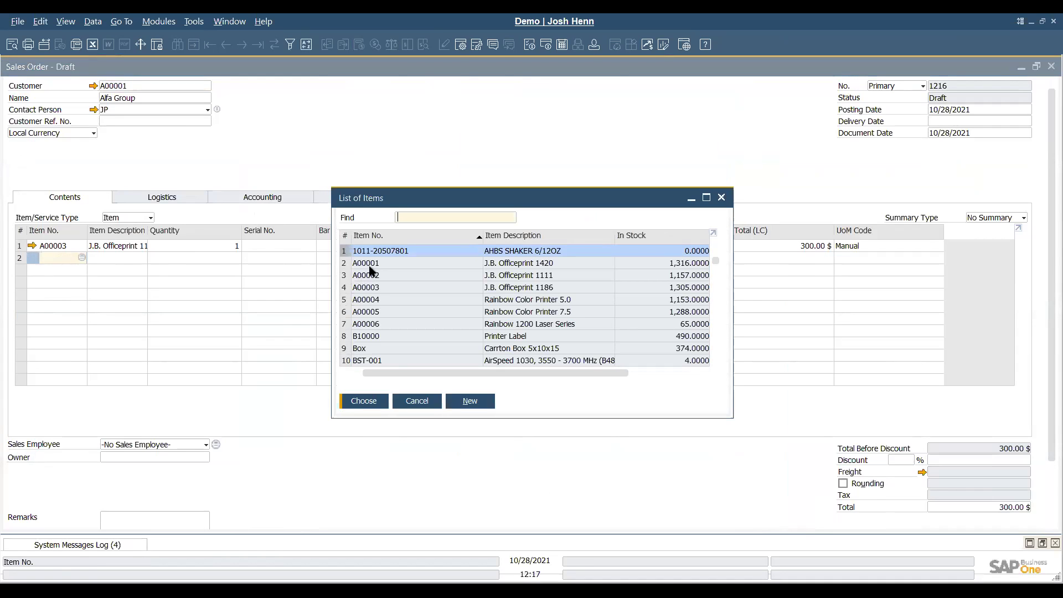
left_click(371, 263)
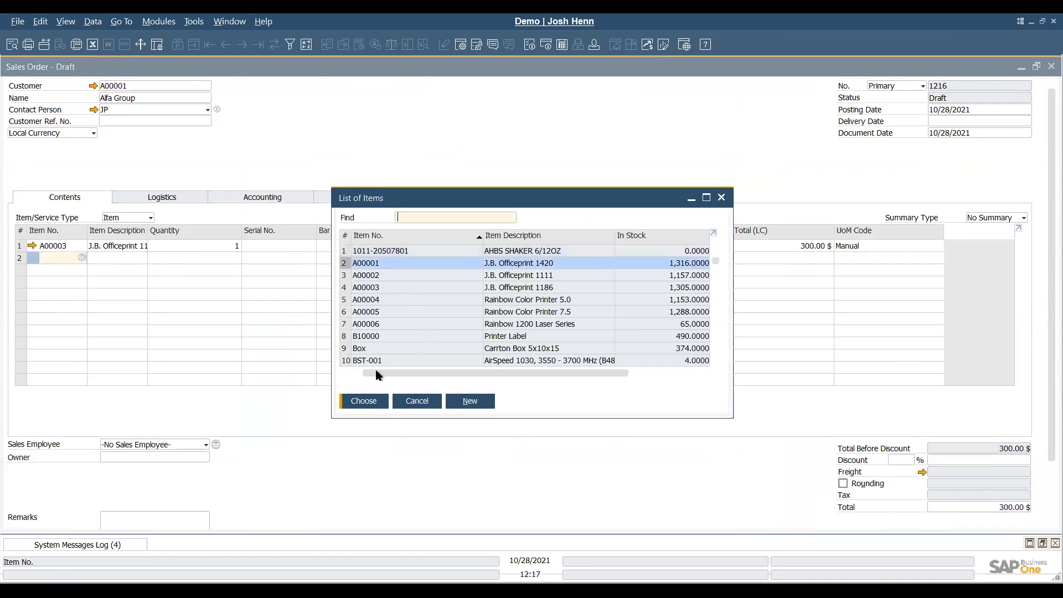
left_click(363, 400)
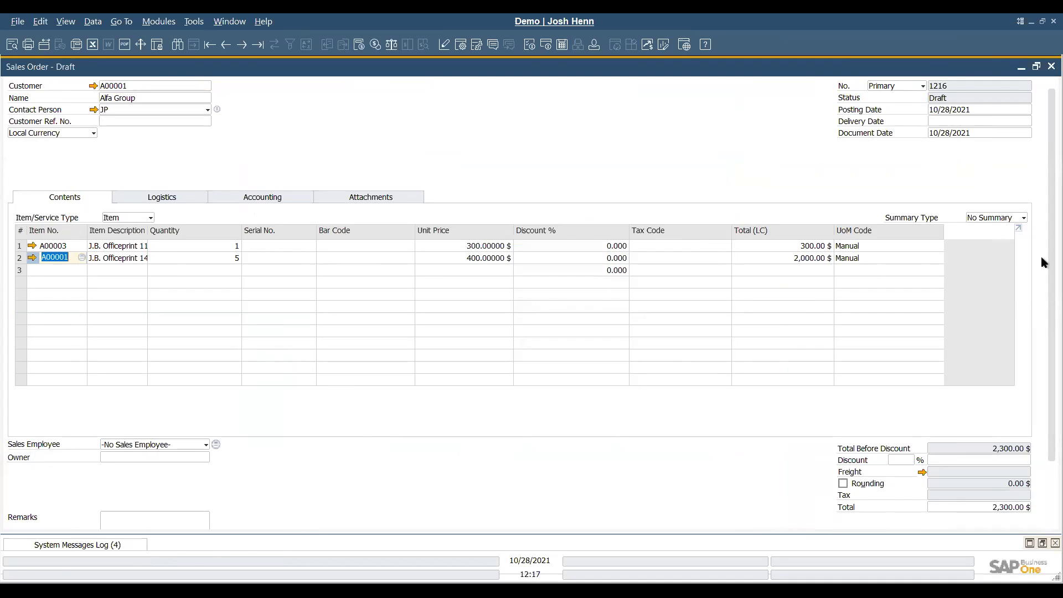
Step: Try to add the sales order, then set its delivery date to the current date, 10/28/2021, and update the existing rows with it
scroll(720, 397, "down", 3)
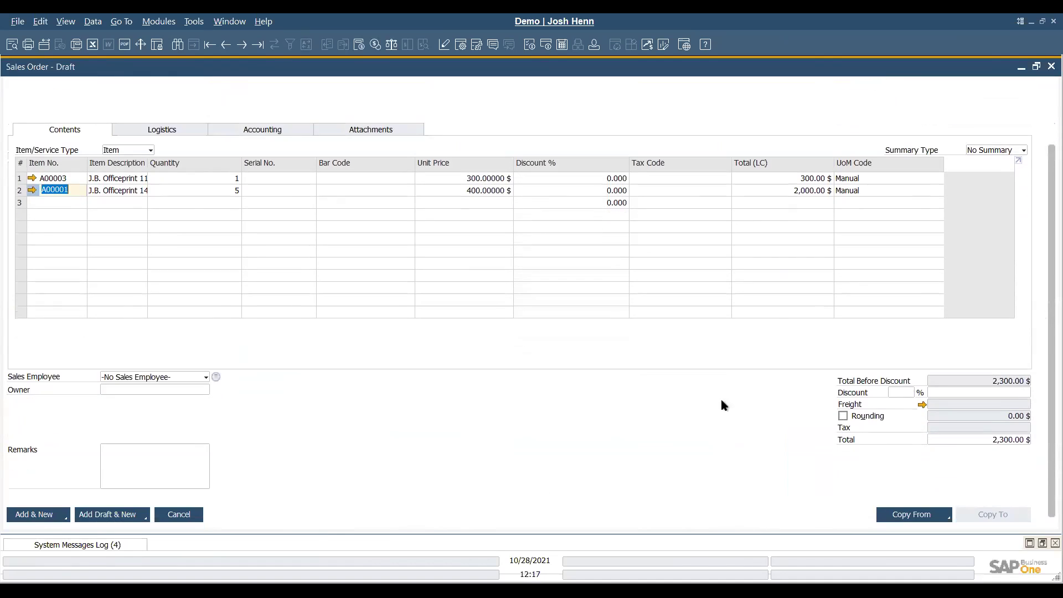
left_click(44, 516)
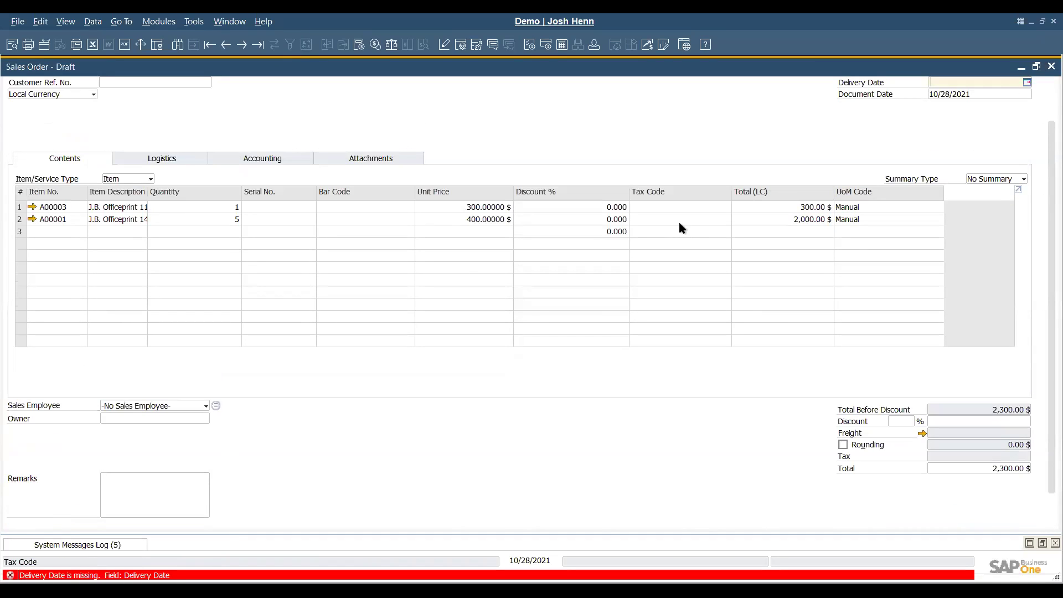
scroll(1044, 211, "up", 2)
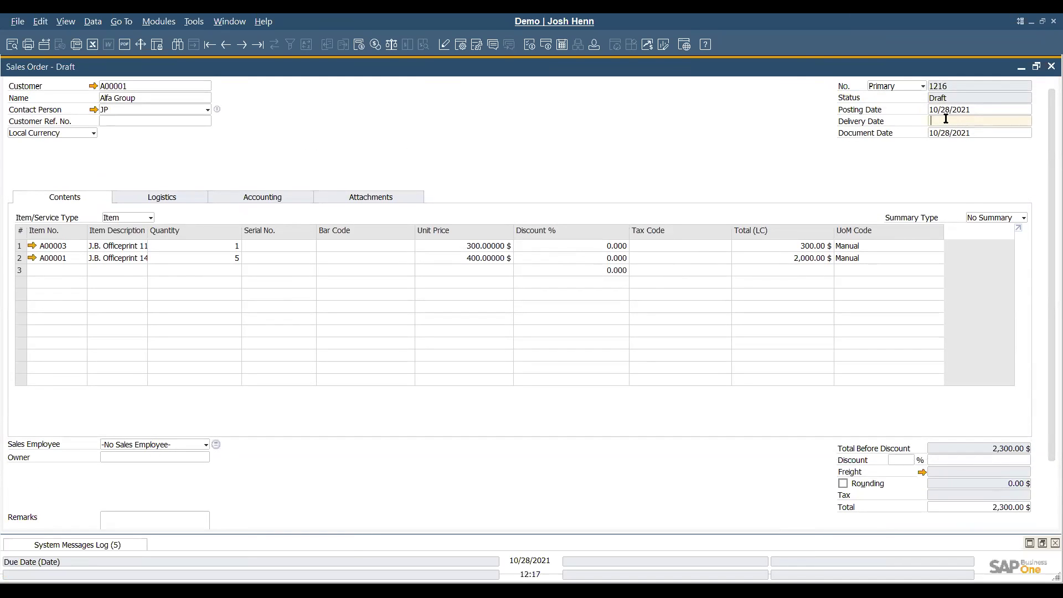
type("t")
key("Tab")
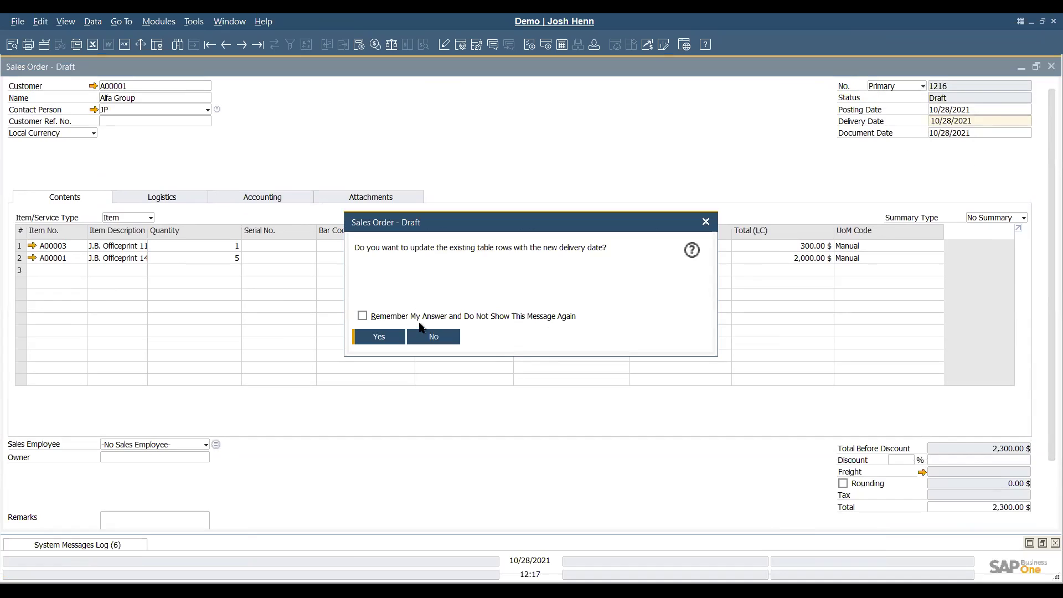
left_click(380, 336)
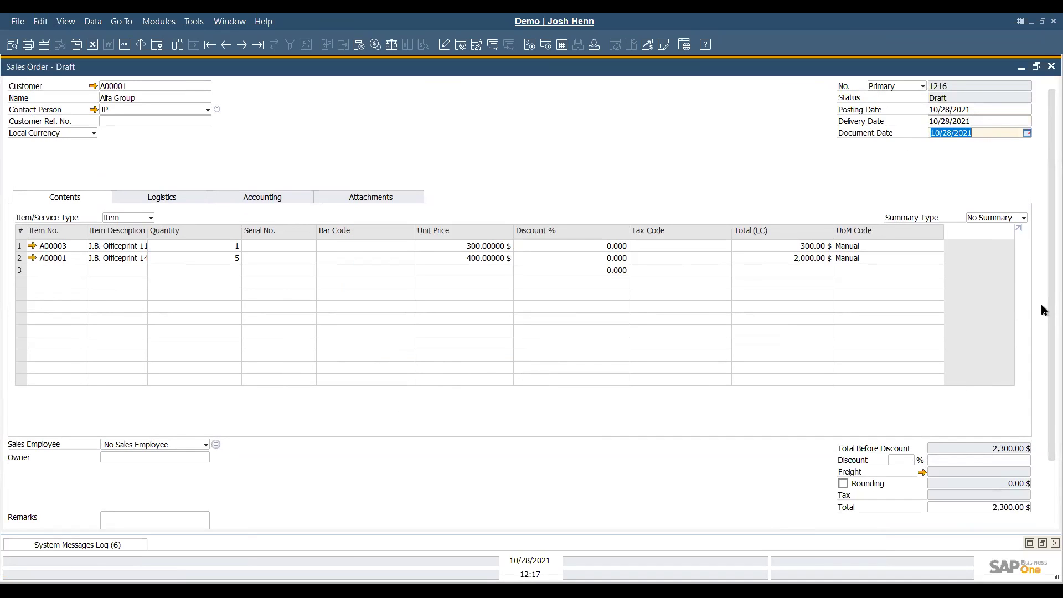
Step: Add the completed Alfa Group draft as a sales order, agreeing to continue despite the exceeded credit limit
scroll(1041, 301, "down", 3)
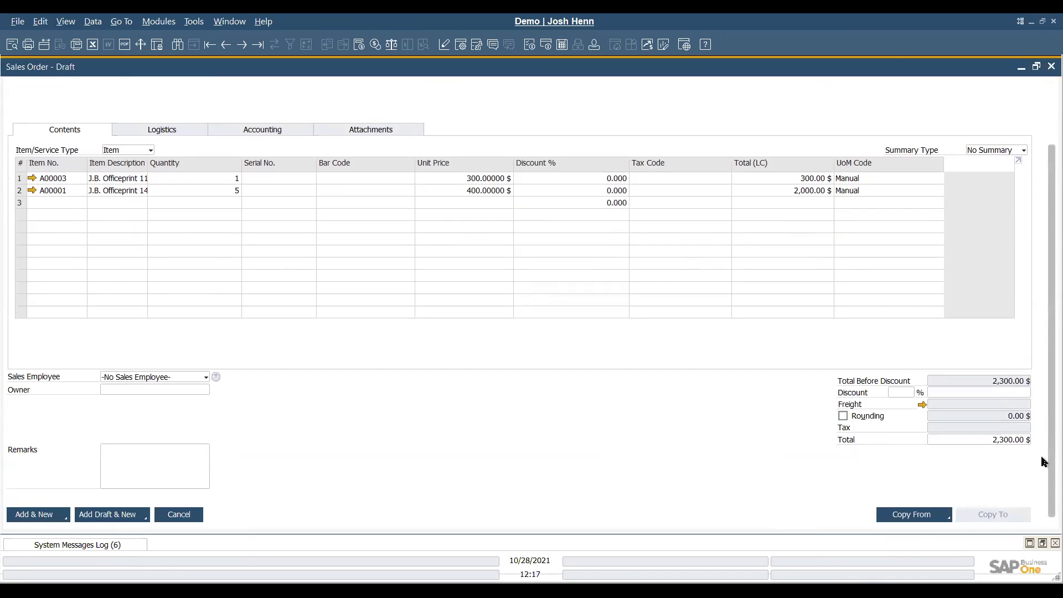
left_click(47, 514)
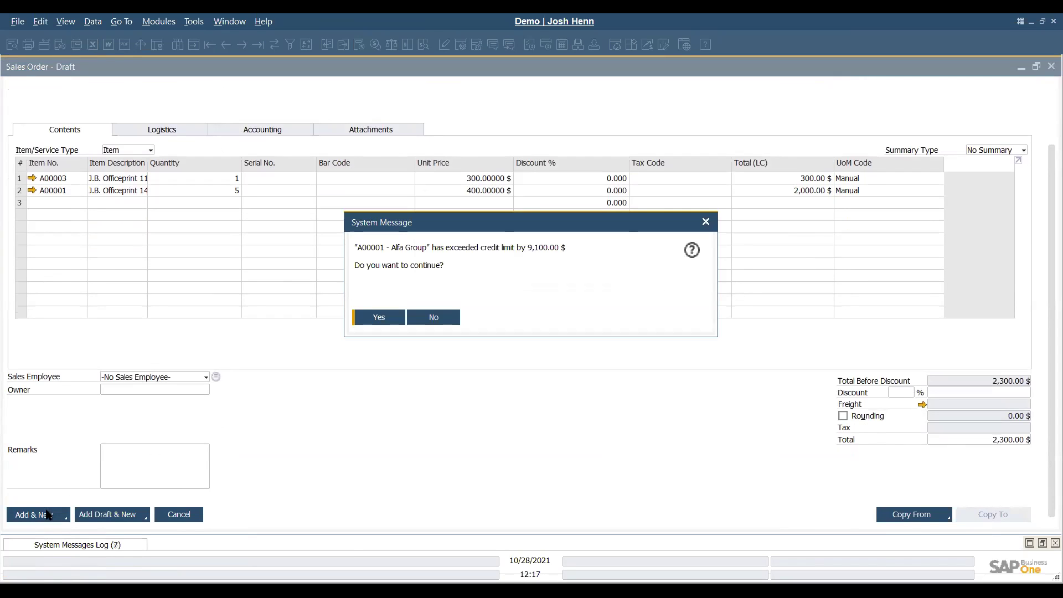
left_click(370, 321)
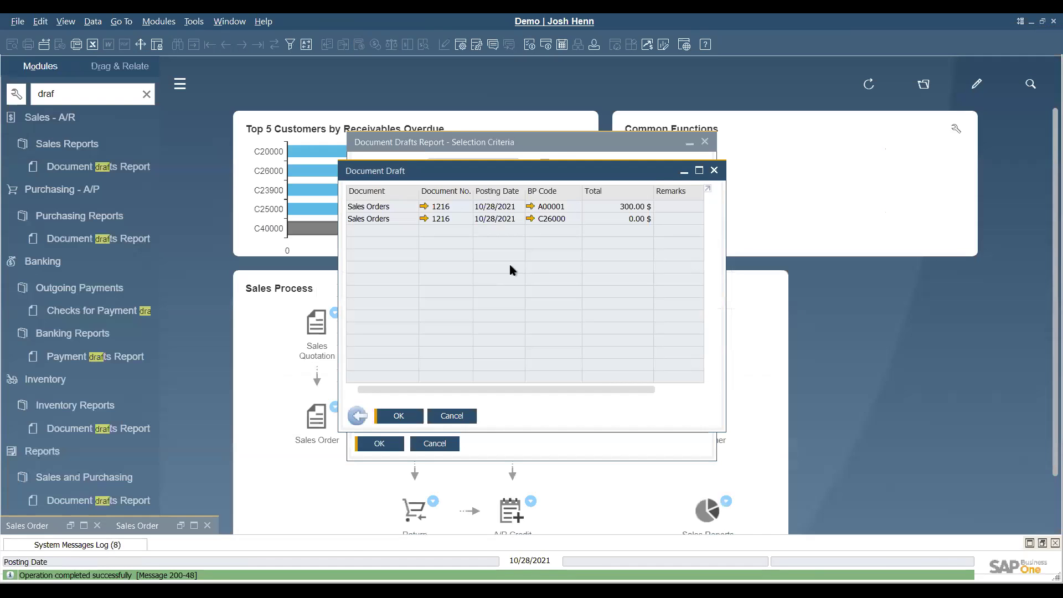
Step: Return to the Document Drafts Report selection criteria and rerun the report for sales orders
left_click(357, 416)
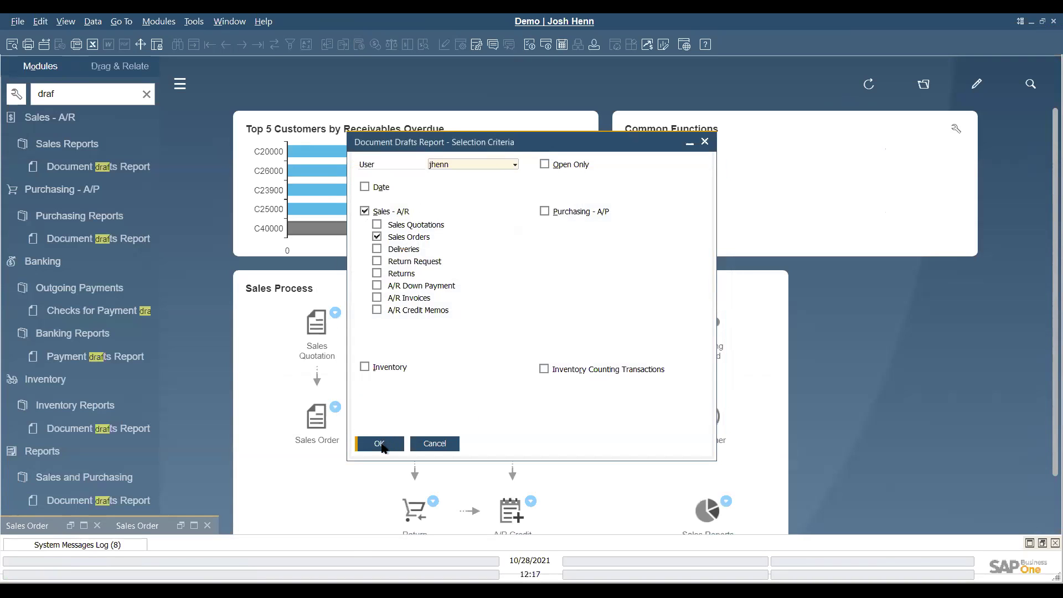
left_click(379, 444)
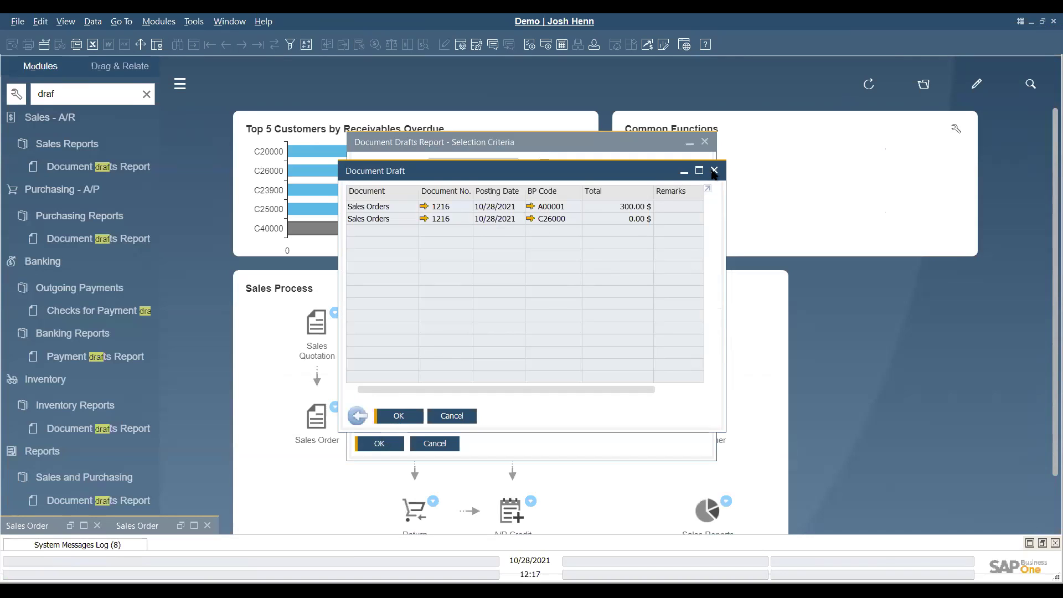
Step: Close the drafts report windows, check the Alfa Group order in the Sales Order form, and close that order
left_click(713, 172)
double_click(141, 95)
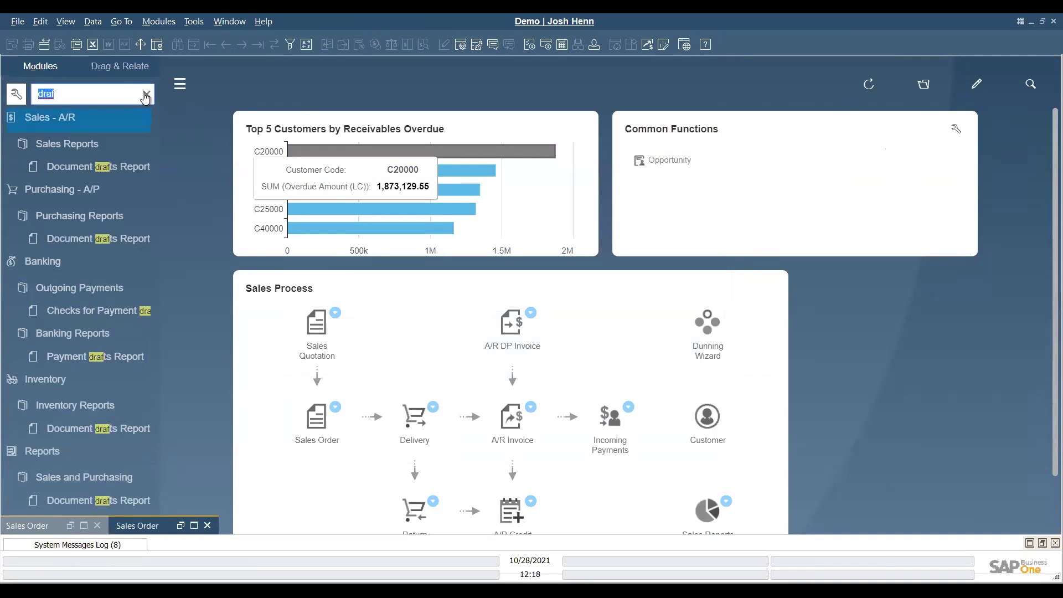
left_click(146, 95)
left_click(69, 221)
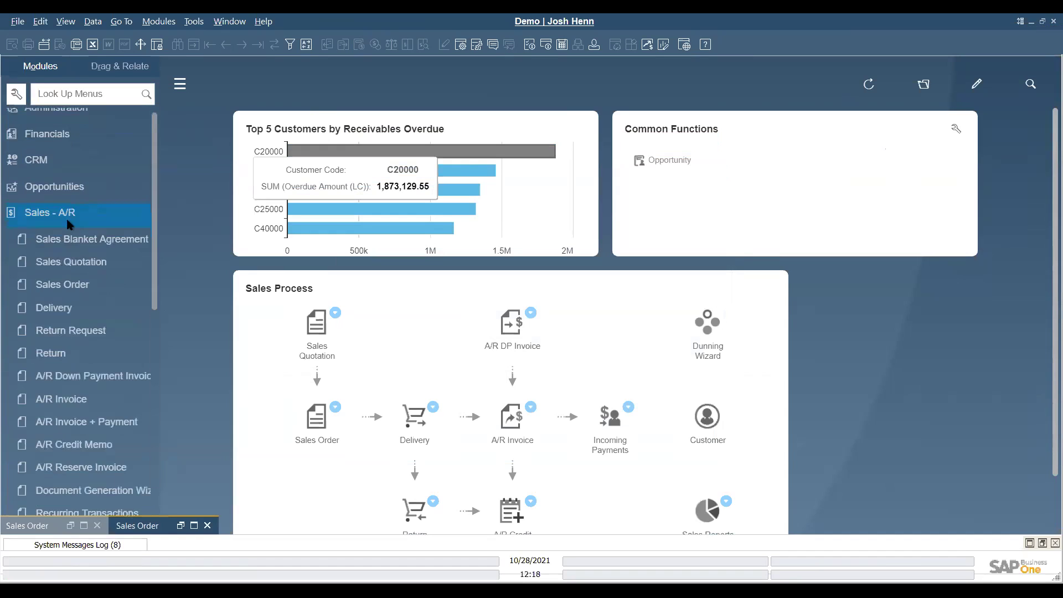
left_click(74, 194)
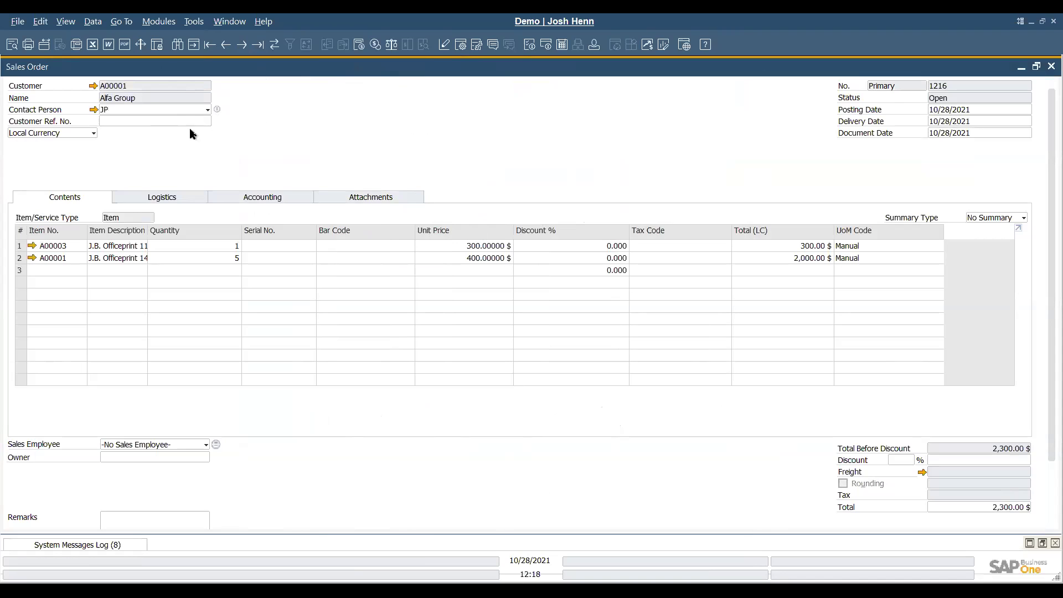
left_click(1044, 69)
left_click(1043, 68)
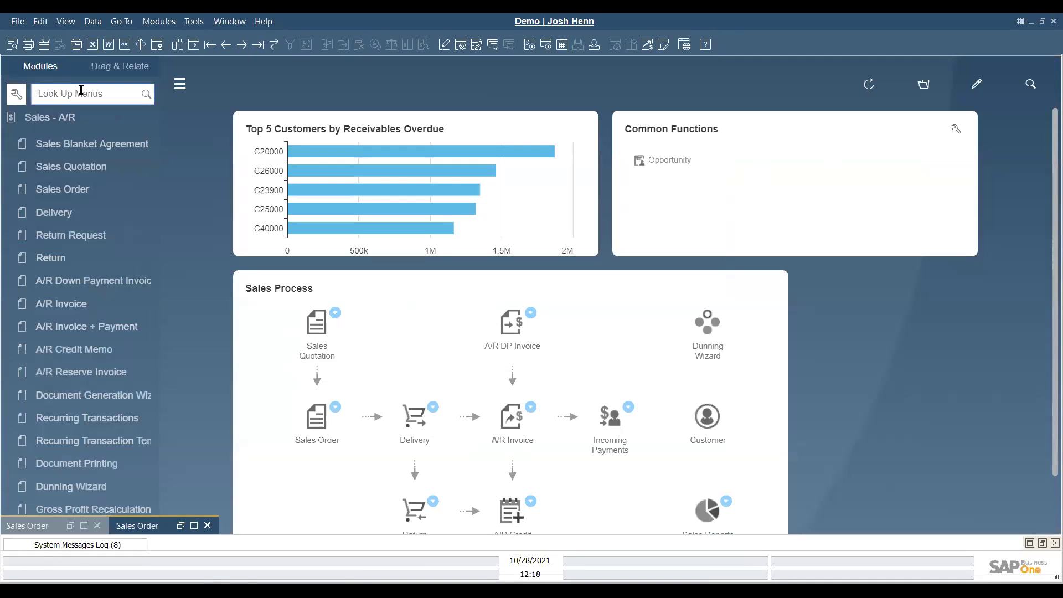
Step: Search the modules for "draft" and run the sales Document Drafts Report for sales orders
type("sales dra")
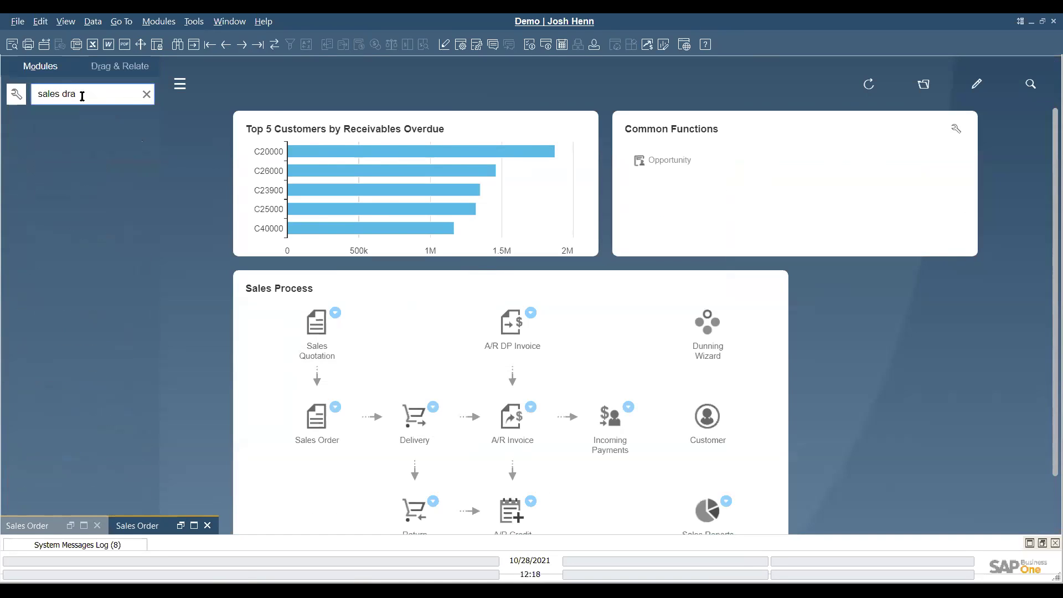
key("BackSpace")
key("BackSpace")
type("draft")
left_click(75, 167)
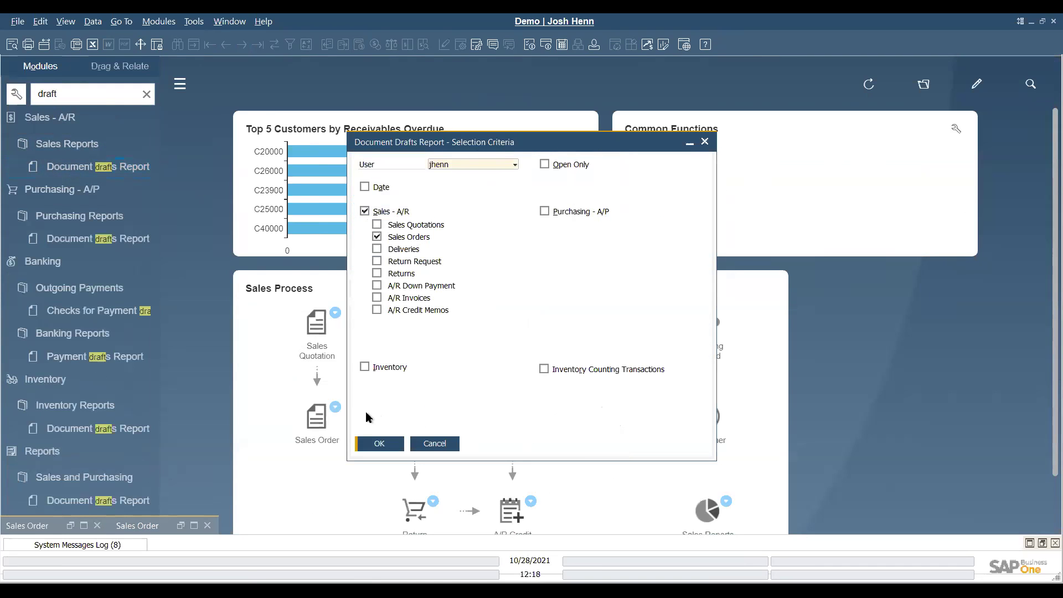
left_click(383, 446)
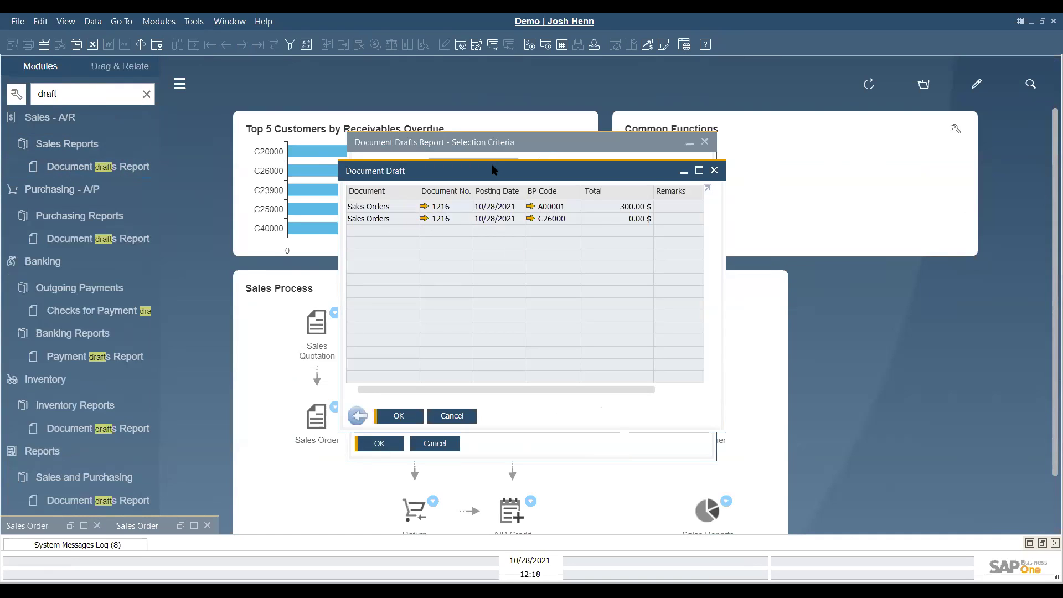
Step: Open the River Inc sales order draft and set its delivery date to 10/28/2021, updating the existing rows with it
left_click(424, 218)
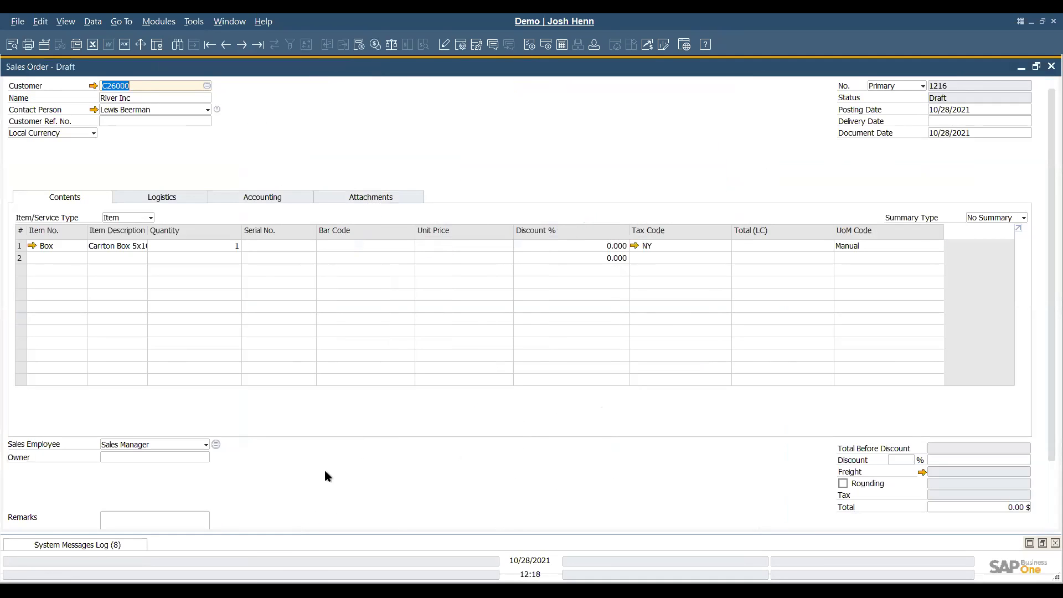
left_click(978, 120)
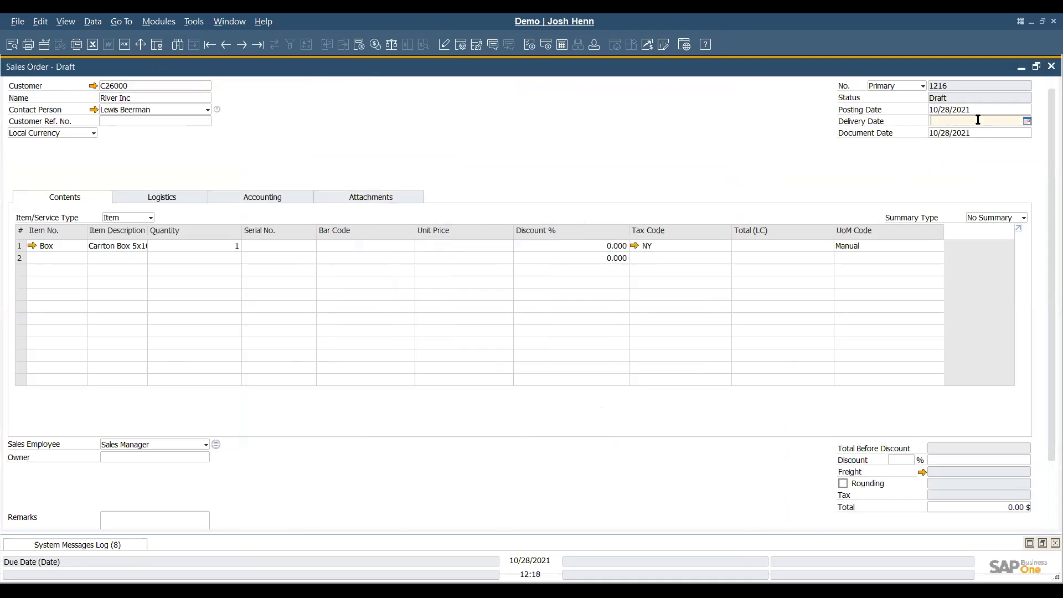
key("Tab")
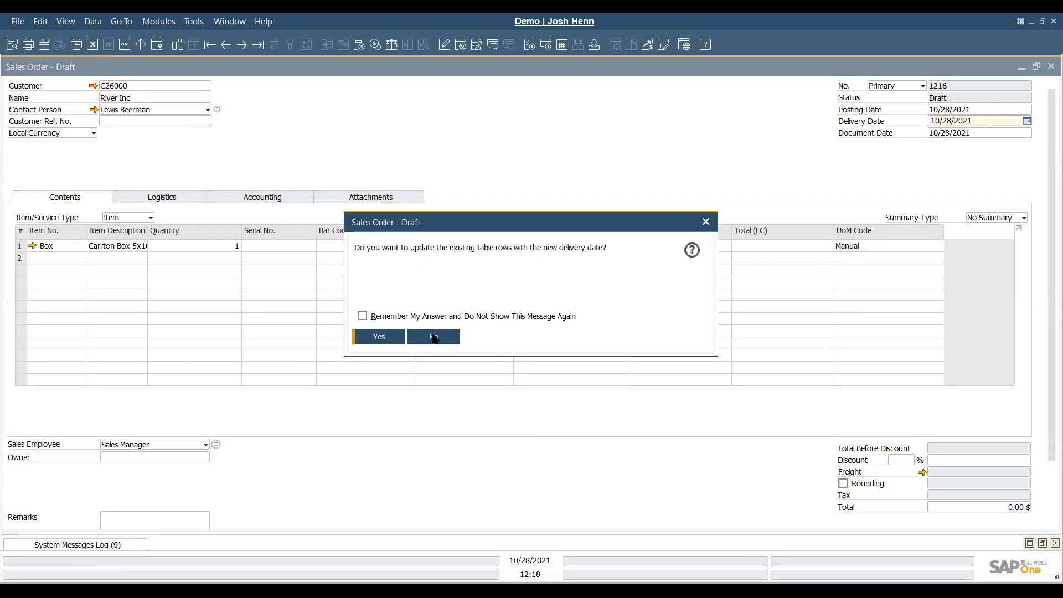
key("Return")
Step: Add the River Inc draft as a sales order, agreeing to continue with a zero total, and close the blank order form
scroll(394, 410, "down", 3)
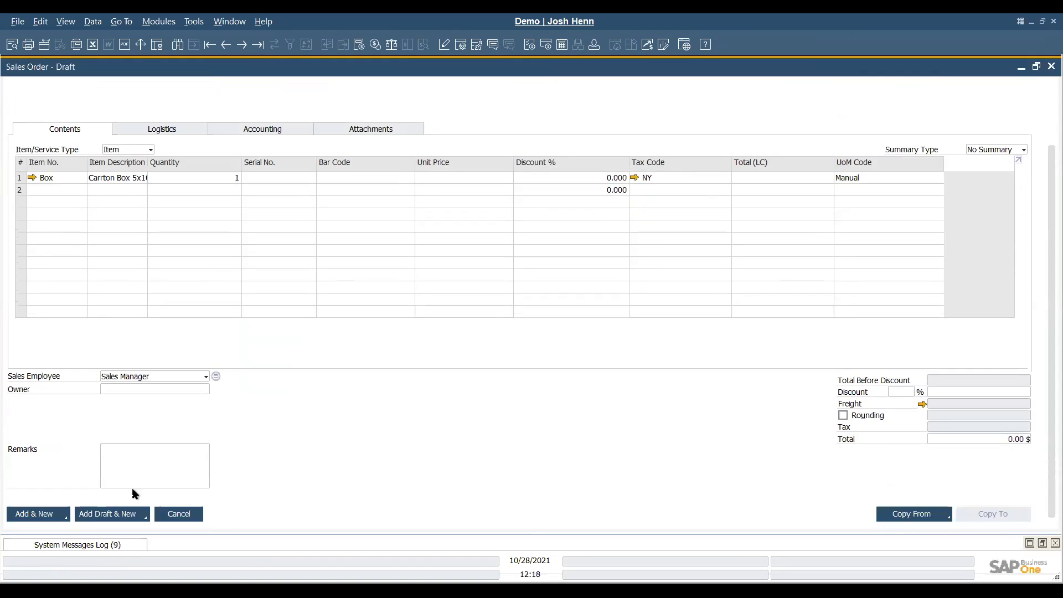
left_click(28, 515)
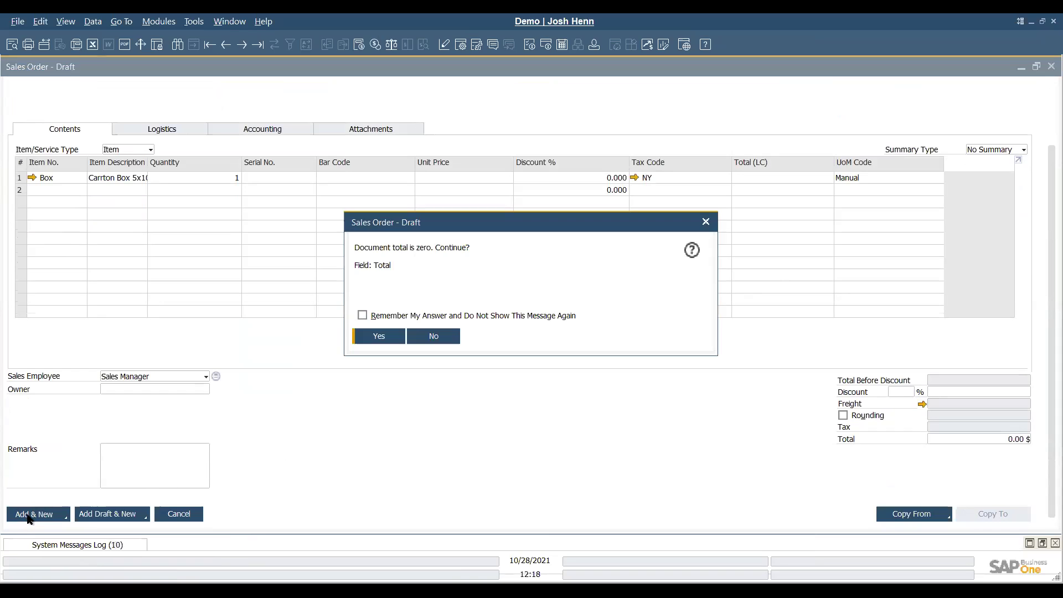
left_click(374, 332)
left_click(380, 318)
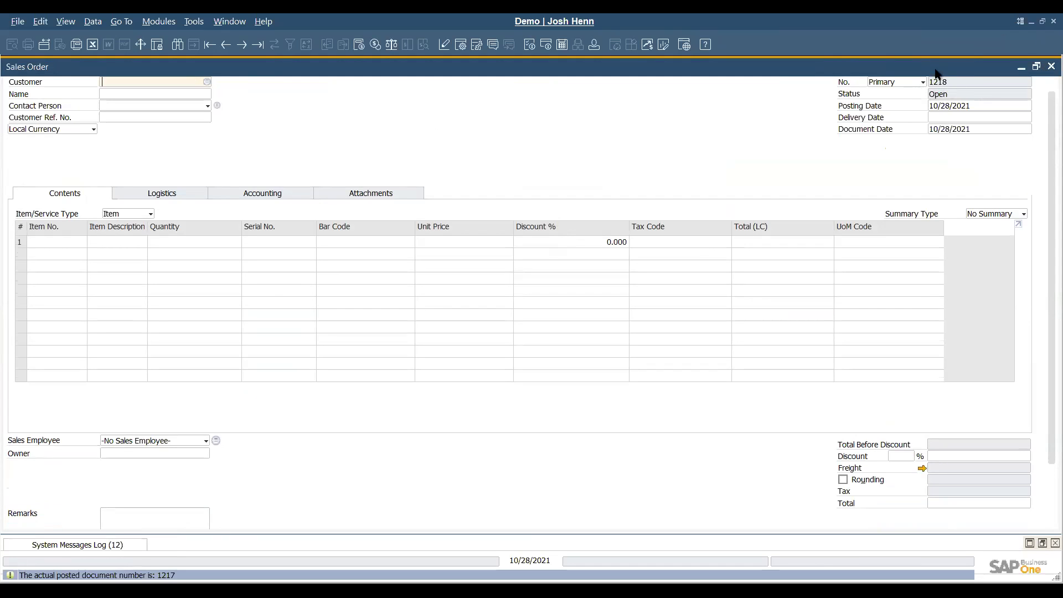
scroll(944, 92, "up", 1)
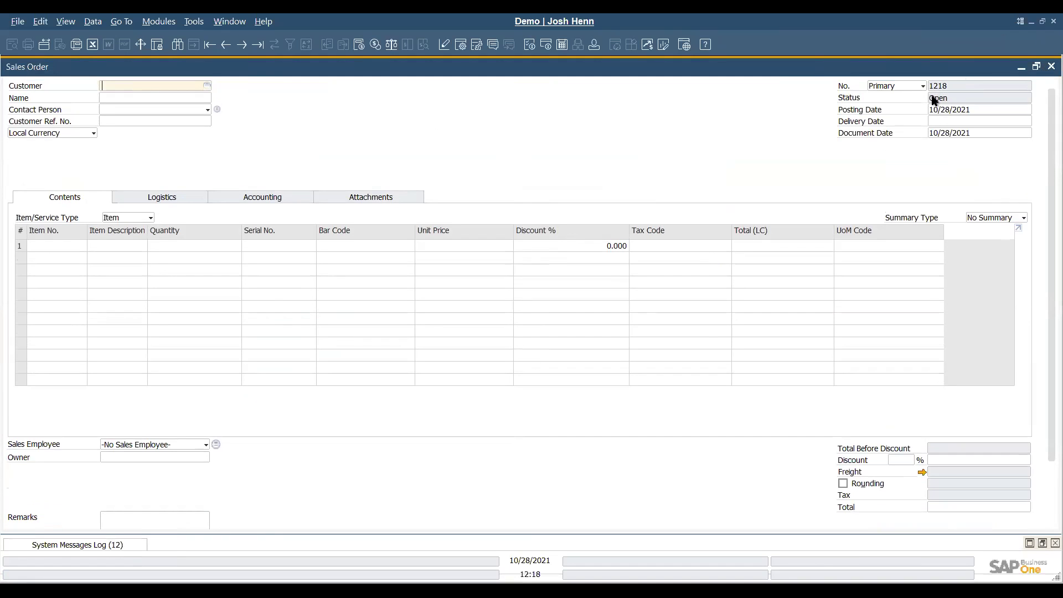
left_click(1050, 67)
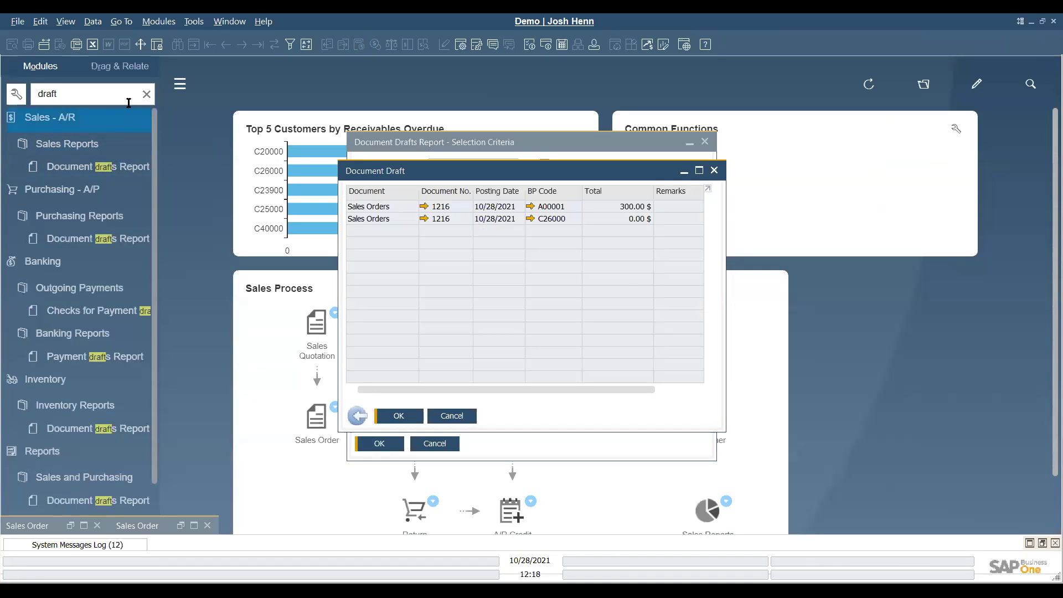
Step: Clear the module search, open the Sales Order form under Sales - A/R, and display the last order record
left_click(146, 94)
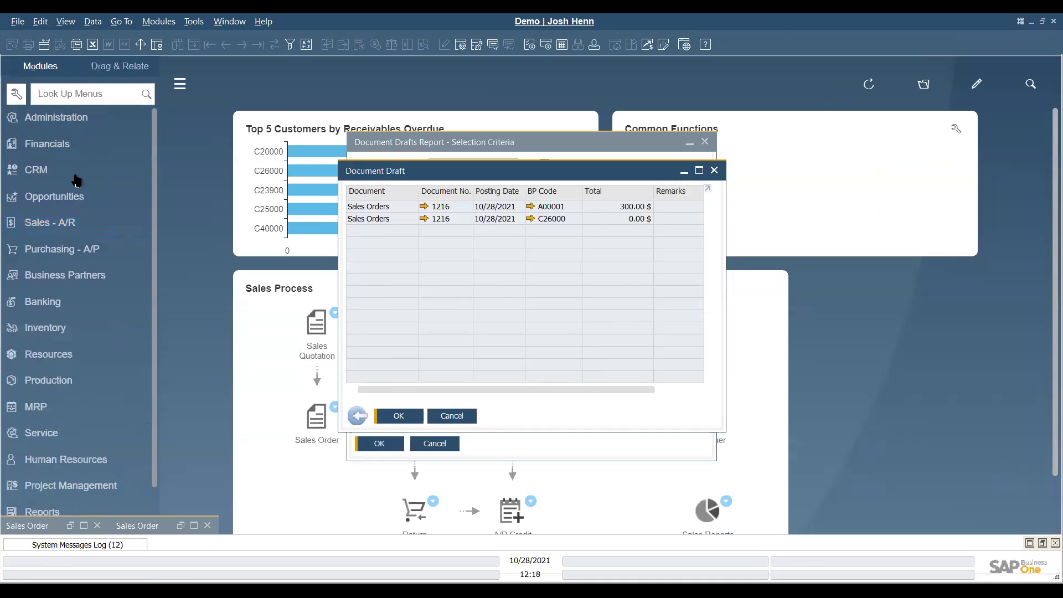
left_click(71, 222)
scroll(81, 246, "down", 2)
left_click(83, 189)
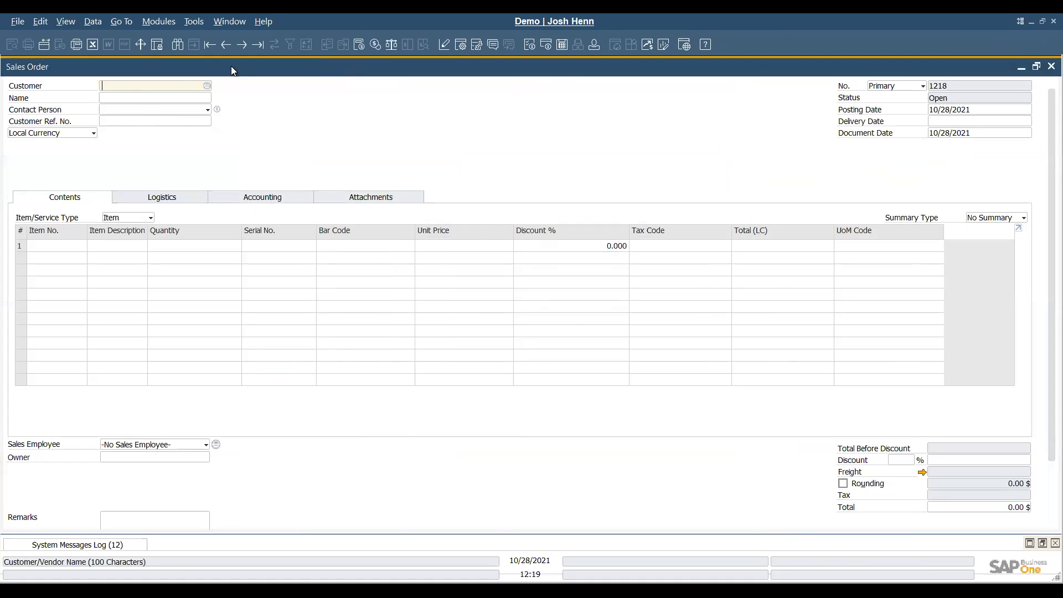
left_click(258, 44)
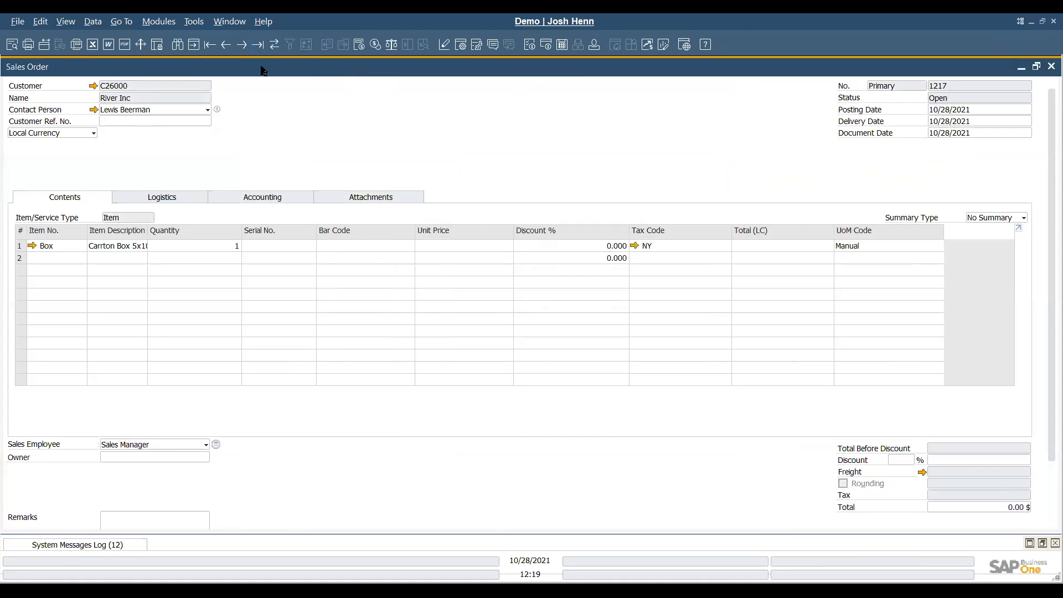